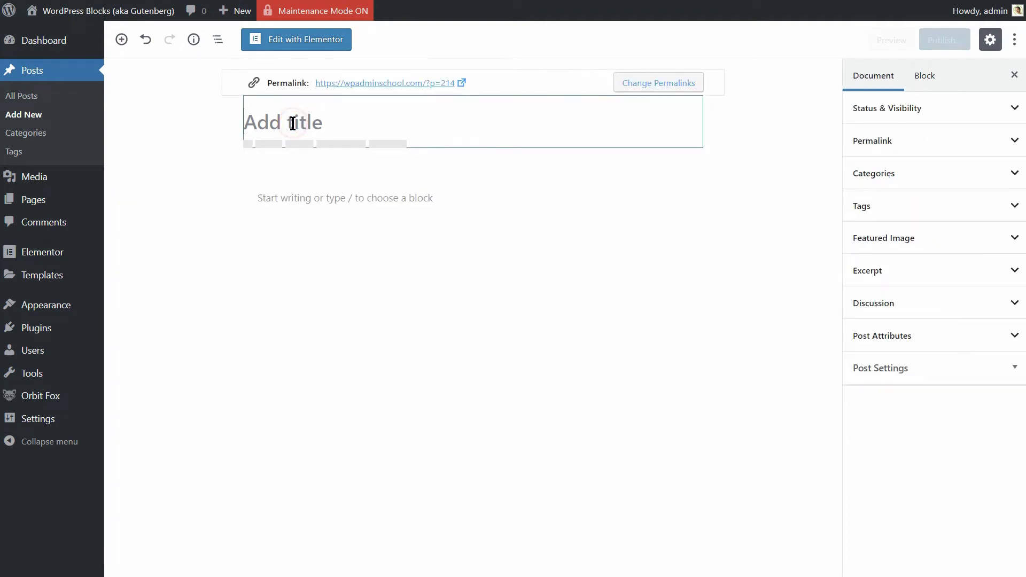
# Step: Title the post 'WordPress Blocks (aka Gutenberg)' and write the paragraph 'The new editor of WordPress - EXPLAINED'
pyautogui.write('Word')
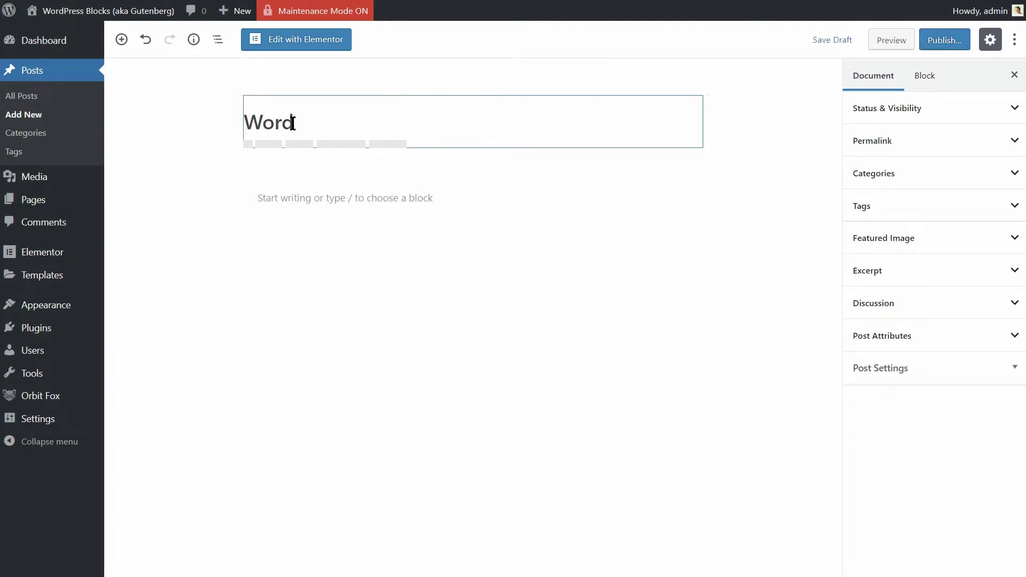
pyautogui.write('Press Blo')
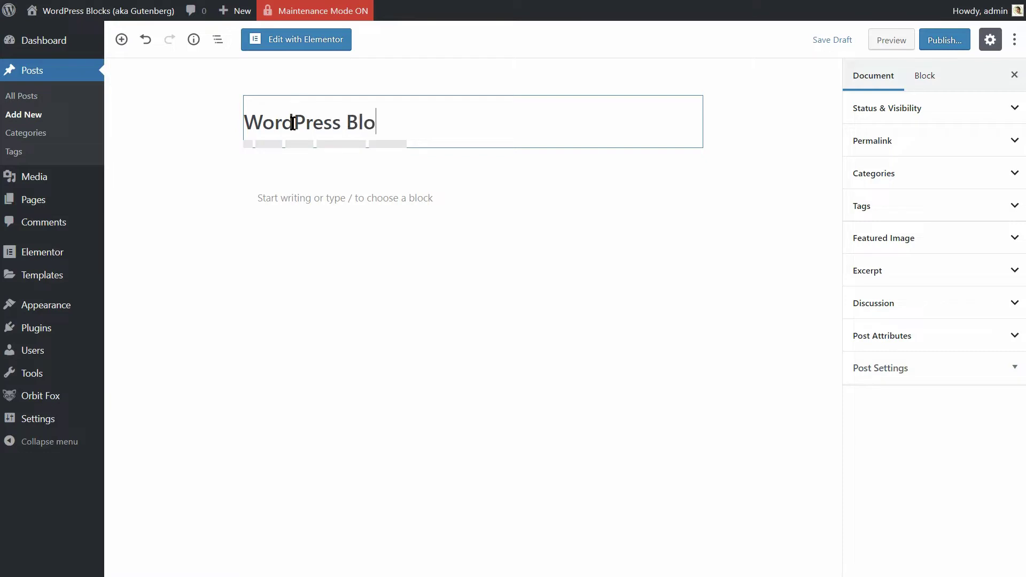
pyautogui.write('cks')
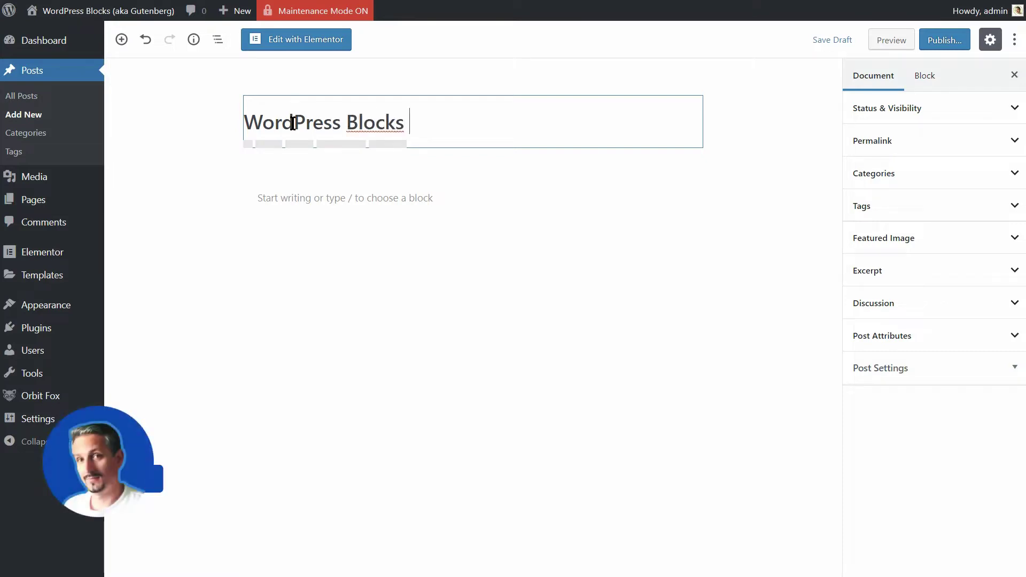
pyautogui.write(' (')
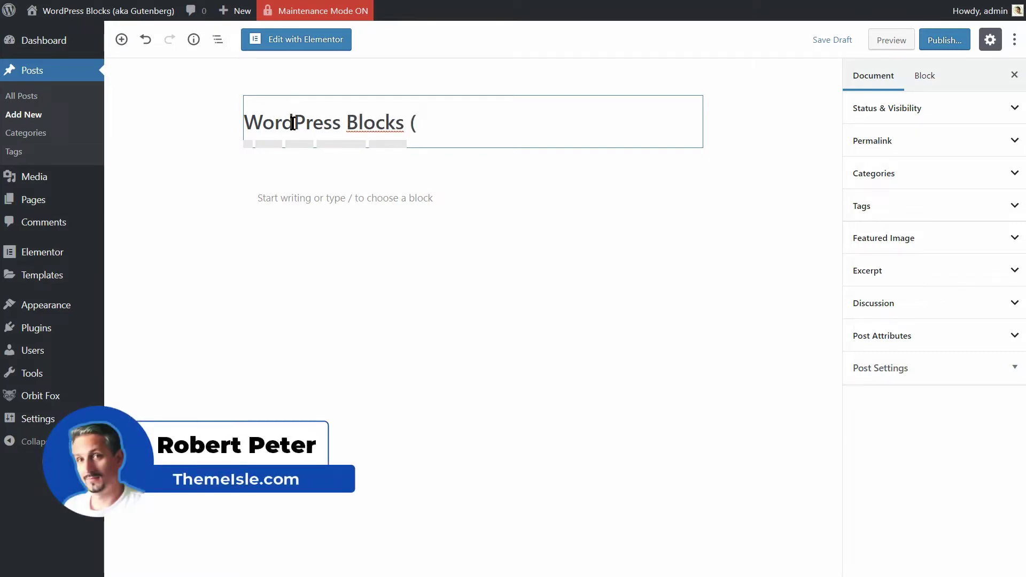
pyautogui.write('aka Gut')
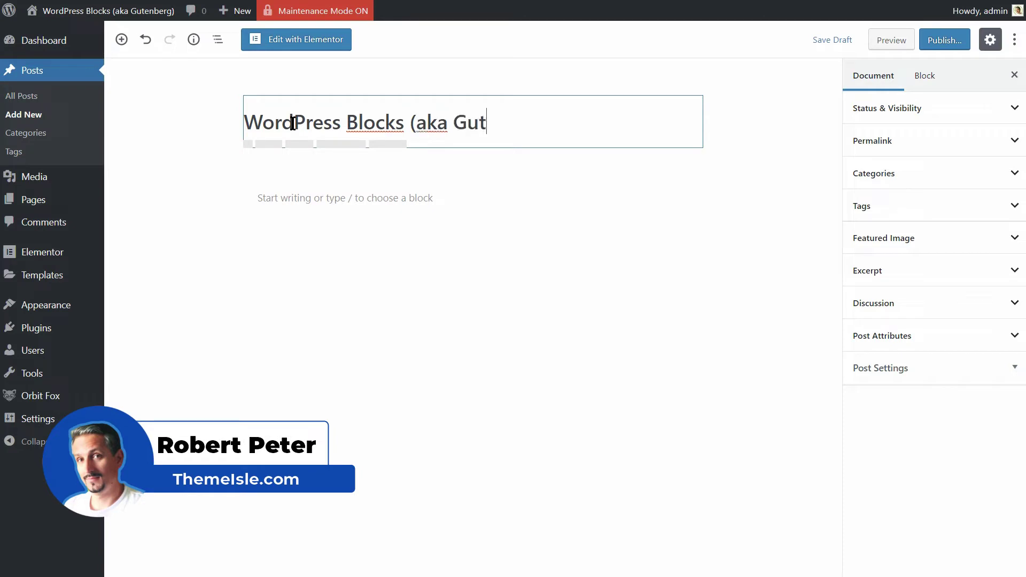
pyautogui.write('enberg)')
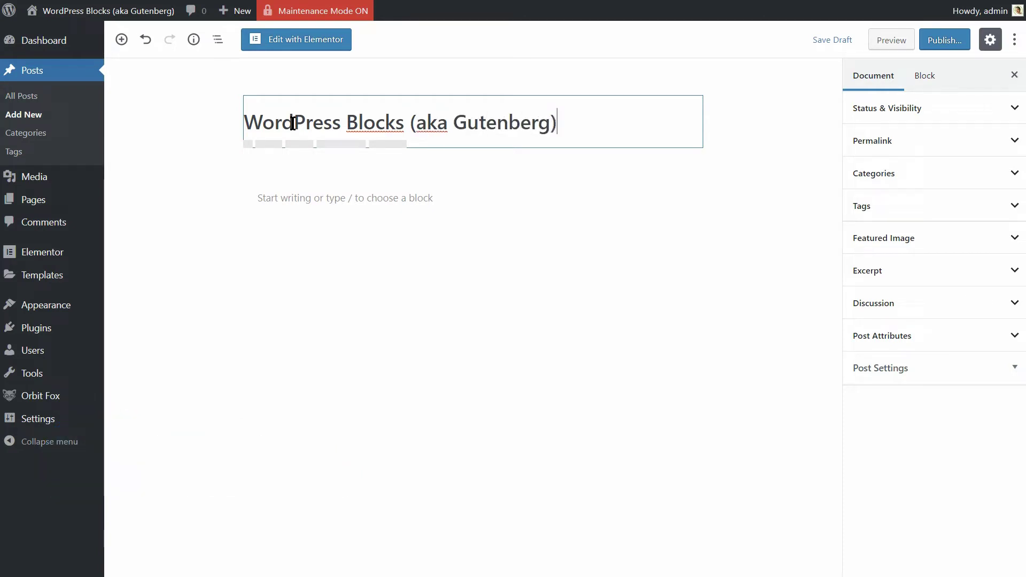
pyautogui.click(278, 197)
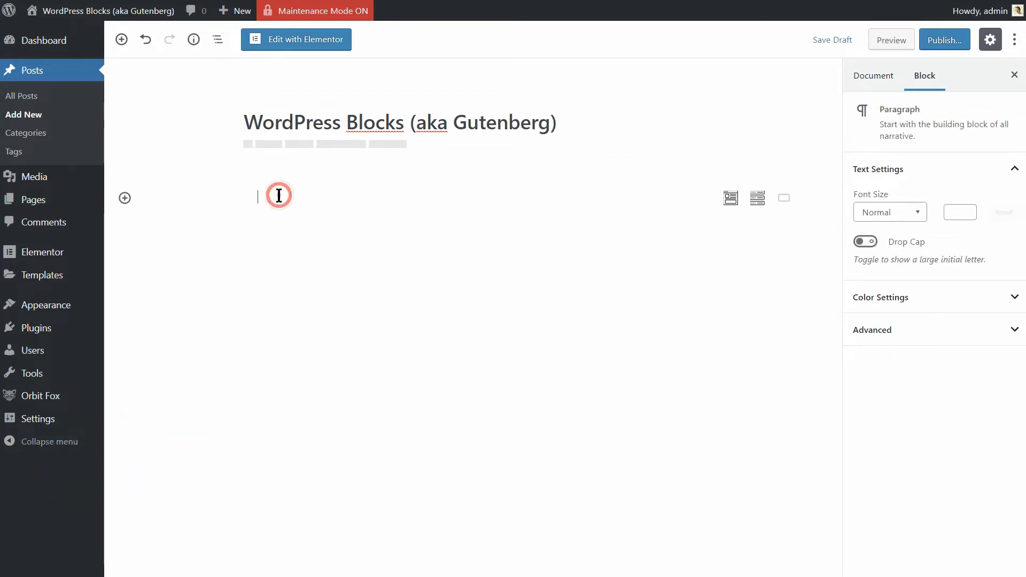
pyautogui.write('The new editor of')
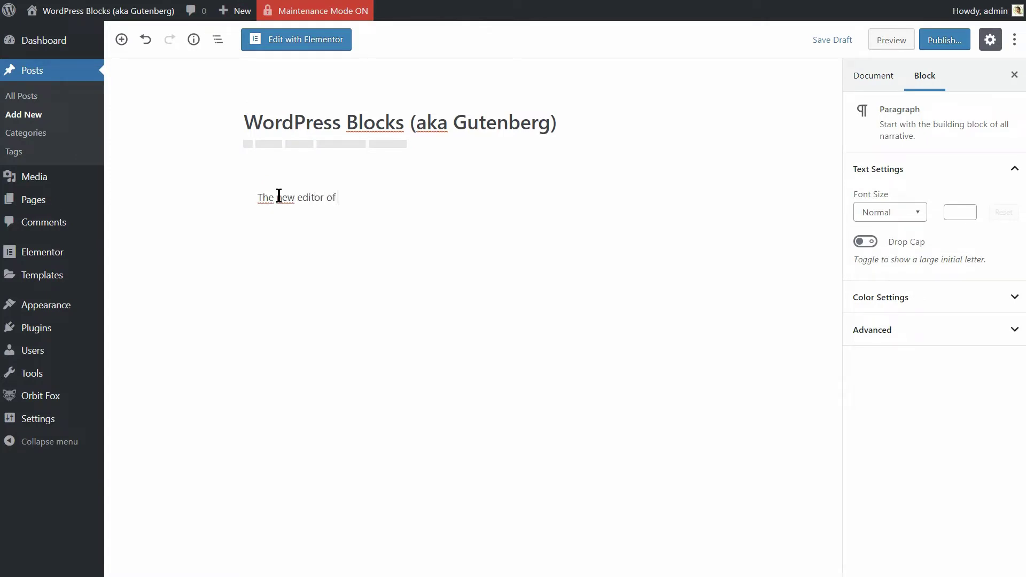
pyautogui.write(' WordPress - EXPLAINED')
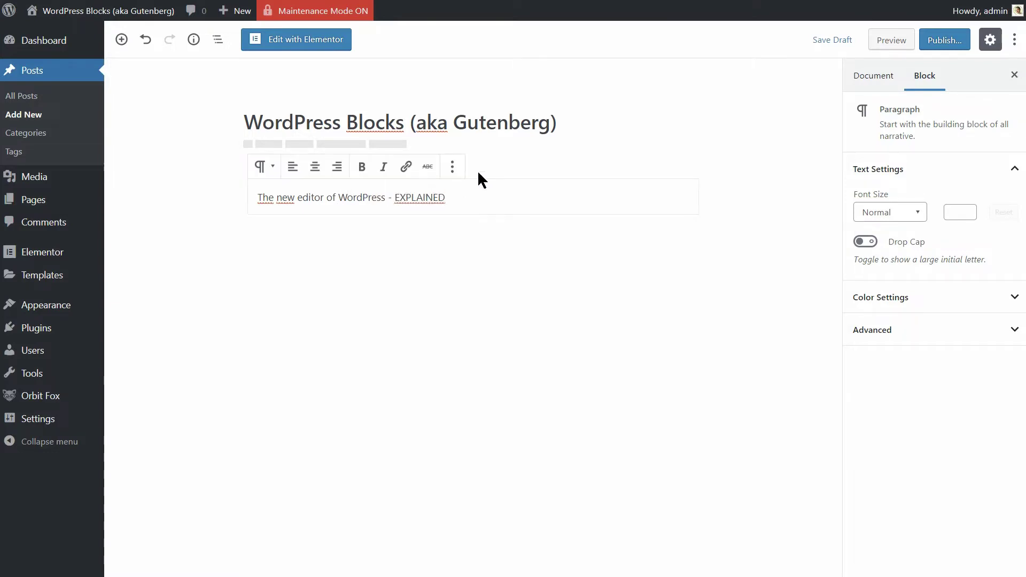
# Step: Review the Neve theme's Useful Plugins list in its options and expand the Otter blocks entry
pyautogui.moveTo(64, 306)
pyautogui.click(127, 310)
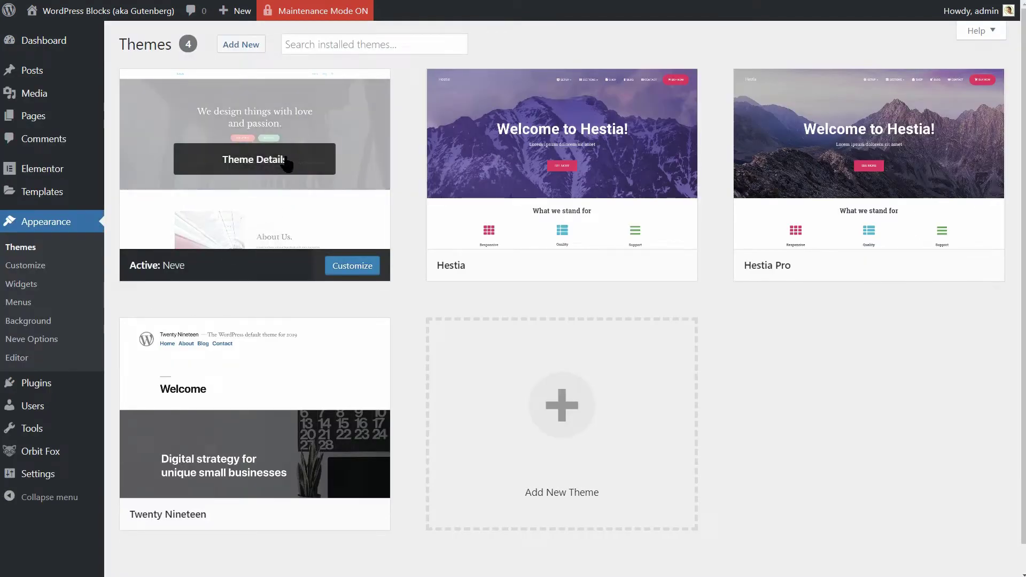
pyautogui.click(286, 156)
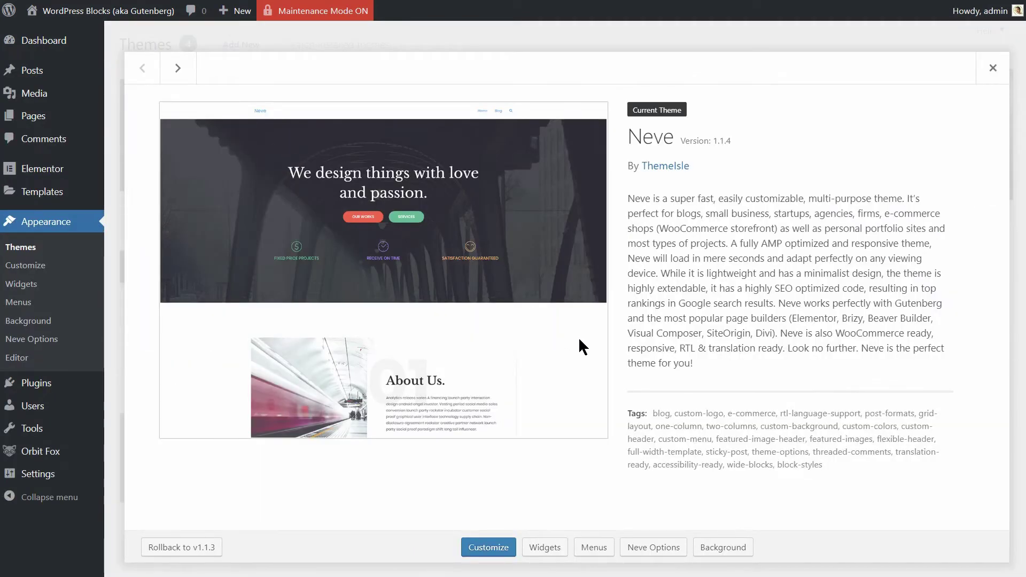
pyautogui.click(654, 546)
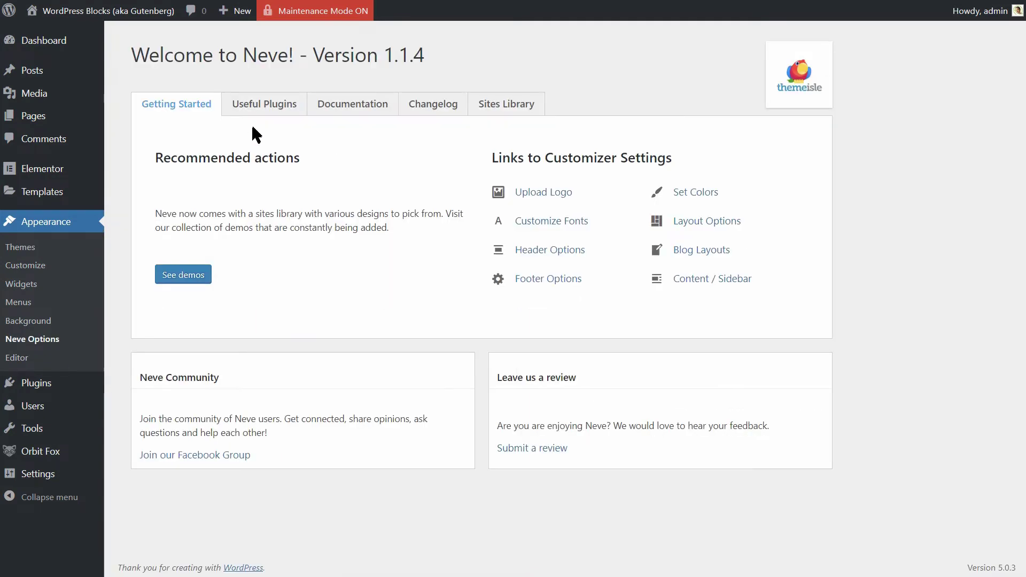
pyautogui.click(275, 104)
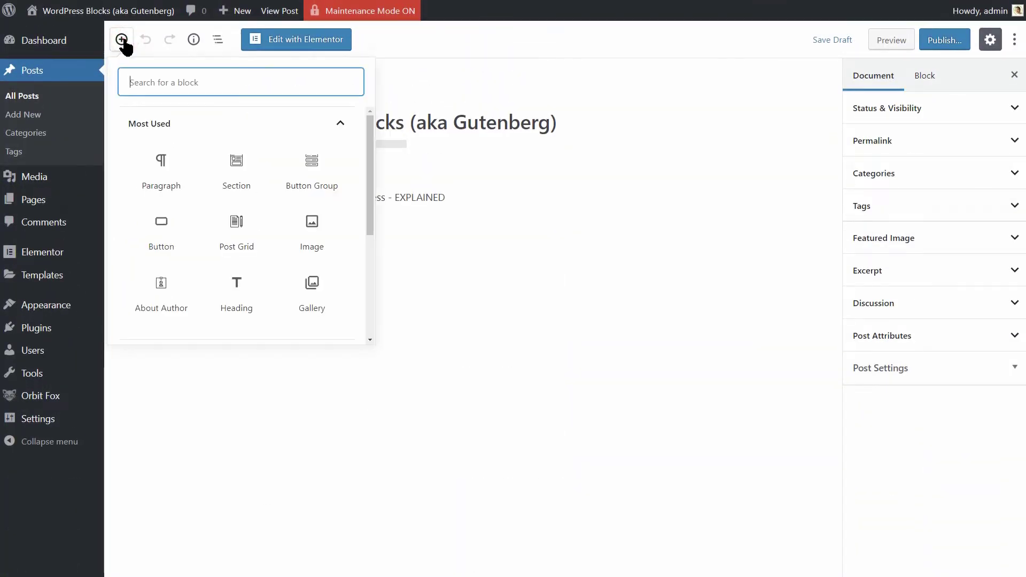
pyautogui.scroll(-5, 284, 220)
pyautogui.click(342, 319)
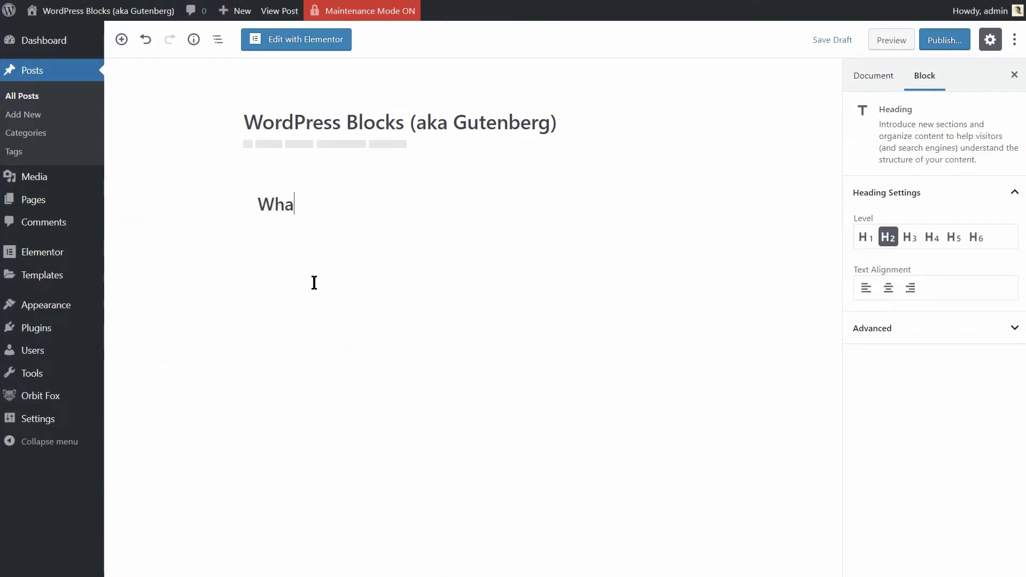
# Step: Write the two-line heading 'What is / WordPress Blocks?' and start a new block below it
pyautogui.write('t is')
pyautogui.hotkey('shift', 'Return')
pyautogui.write('WordPress Blocks?')
pyautogui.press('Return')
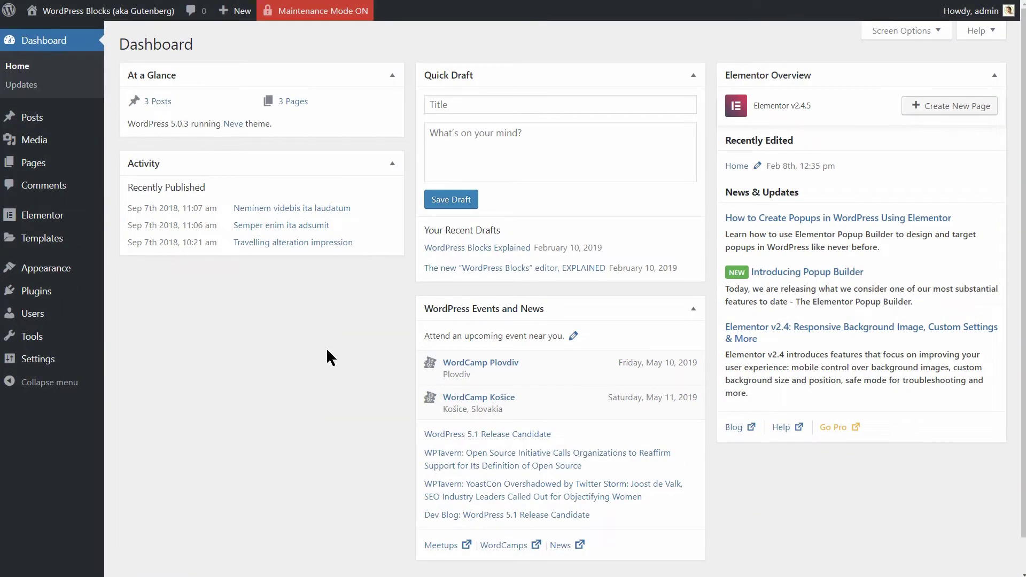
# Step: Create a new post with Posts > Add New
pyautogui.moveTo(31, 120)
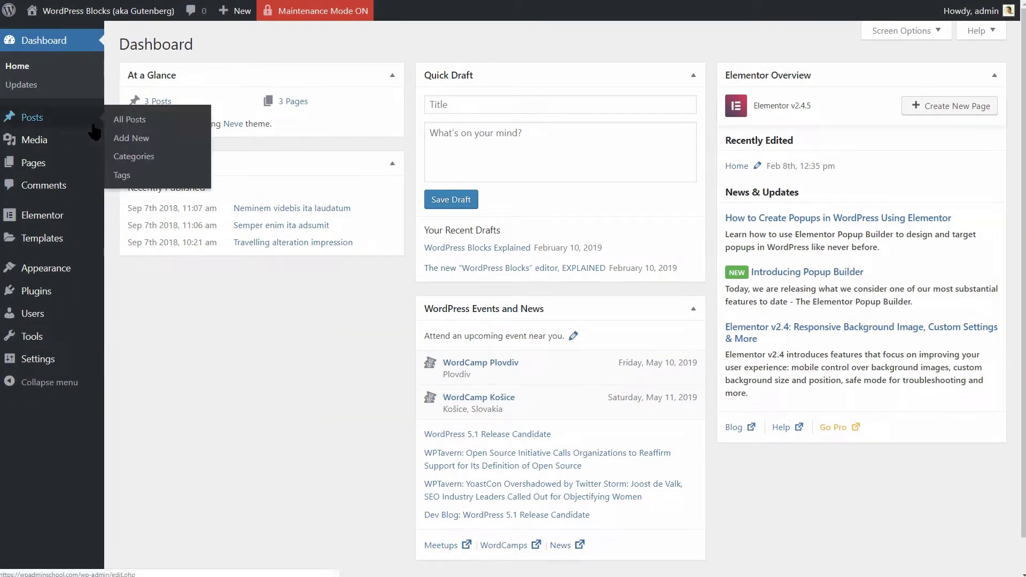
pyautogui.click(138, 140)
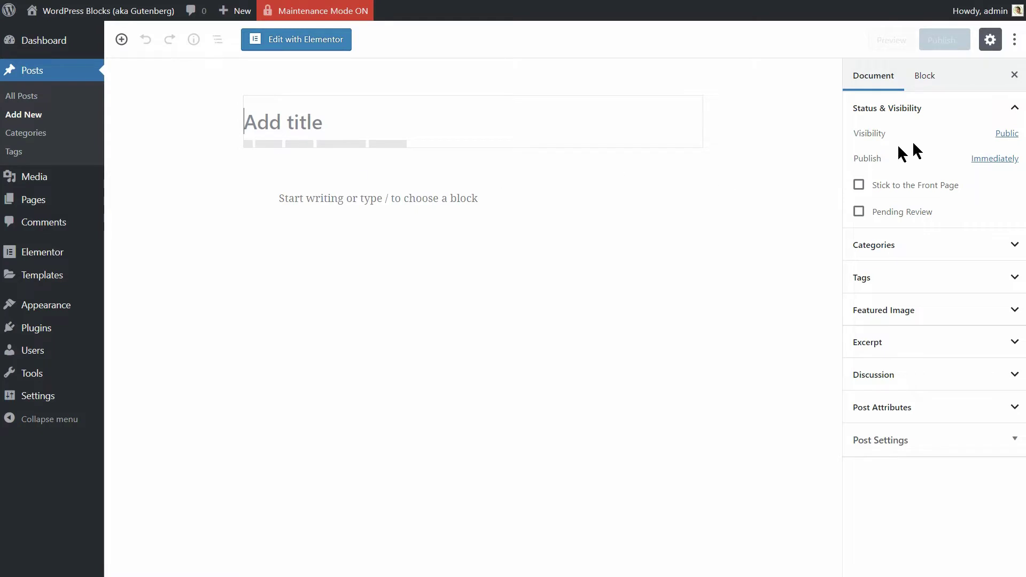
# Step: Collapse Status & Visibility and look over the Categories panel and the Block and Document tabs
pyautogui.click(1014, 108)
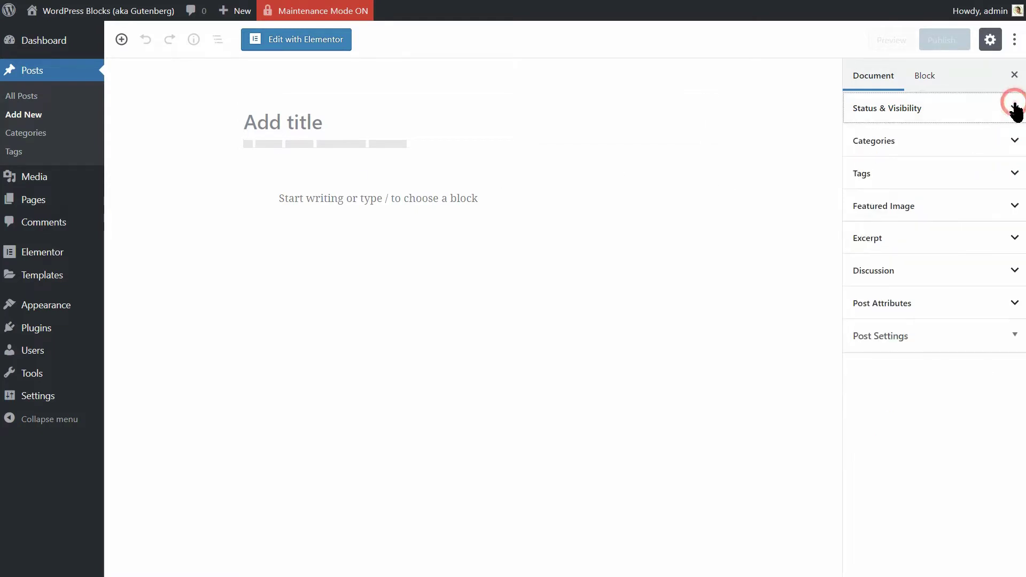
pyautogui.click(1016, 141)
pyautogui.click(925, 76)
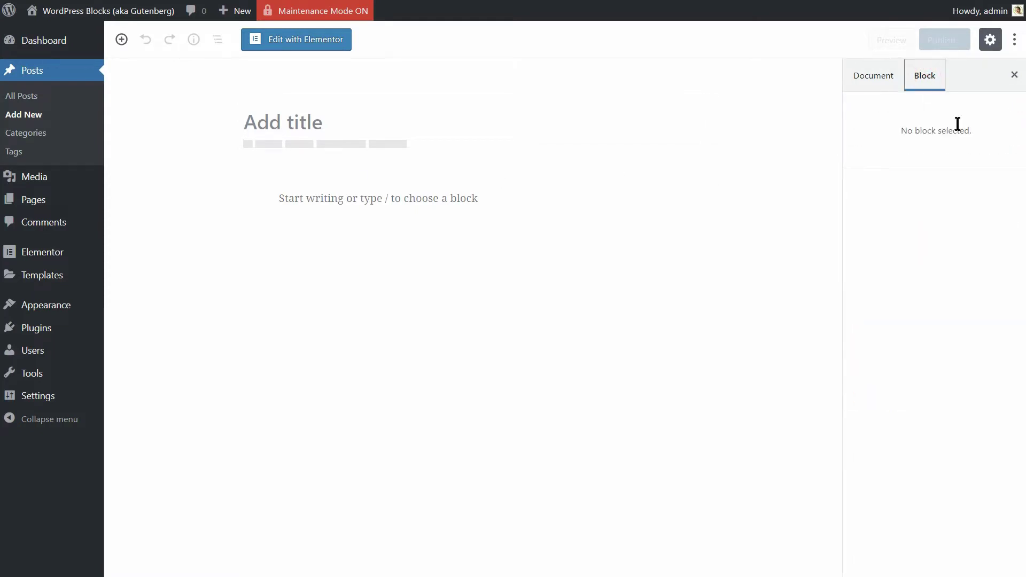
pyautogui.click(881, 79)
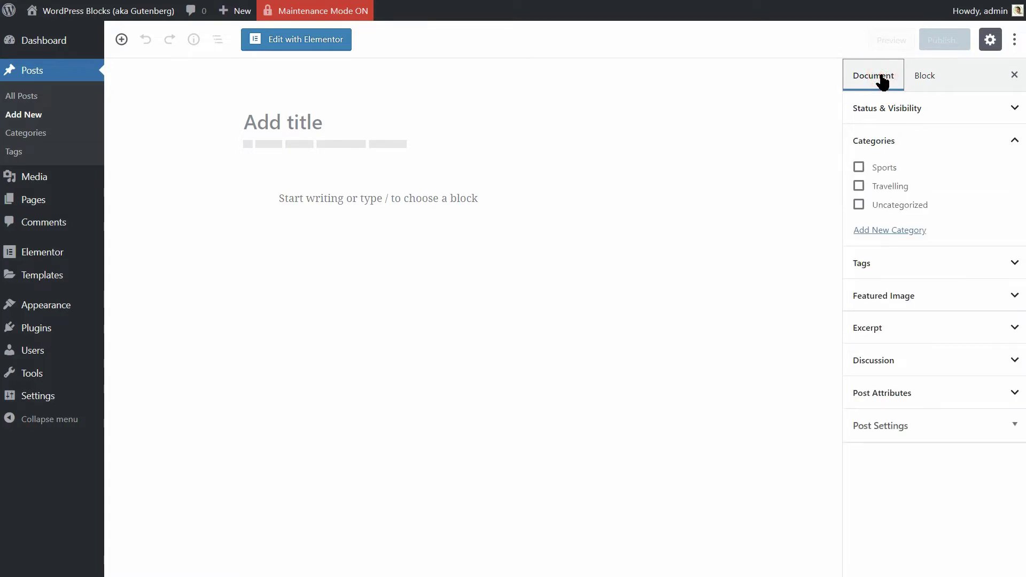
pyautogui.click(1013, 142)
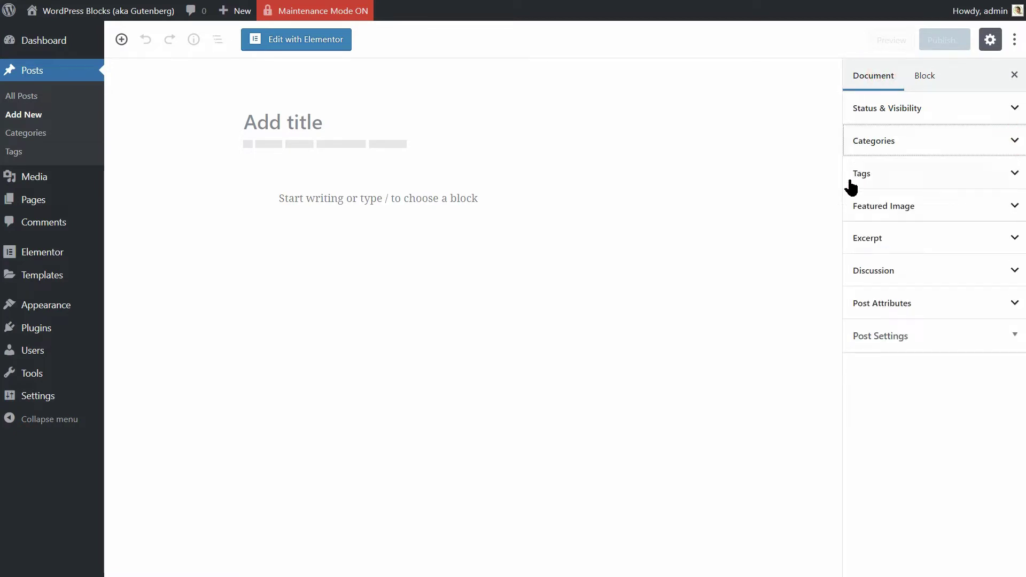
# Step: Inspect the empty paragraph's Text and Color Settings, then deselect it
pyautogui.click(532, 203)
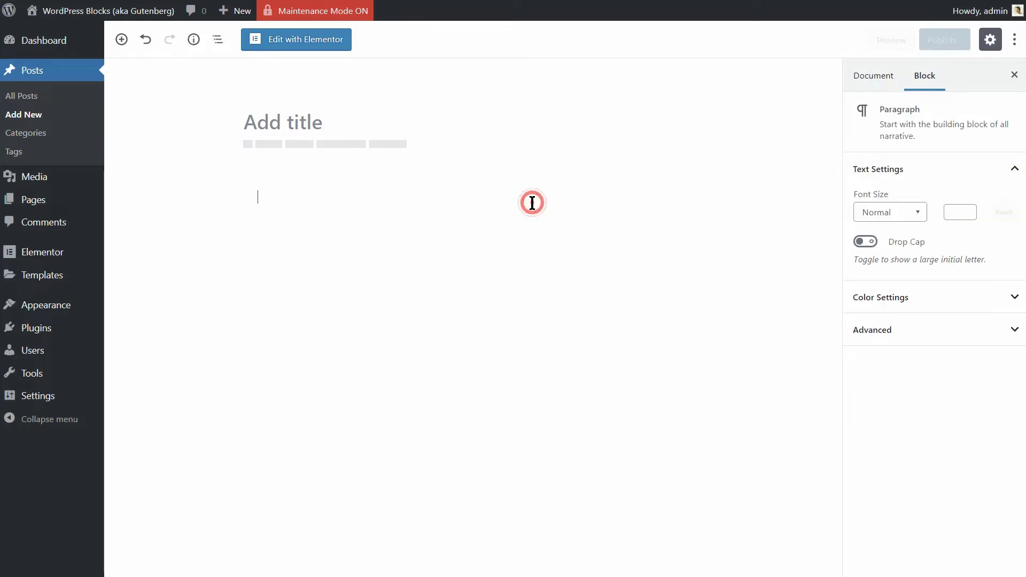
pyautogui.click(1016, 169)
pyautogui.click(1015, 202)
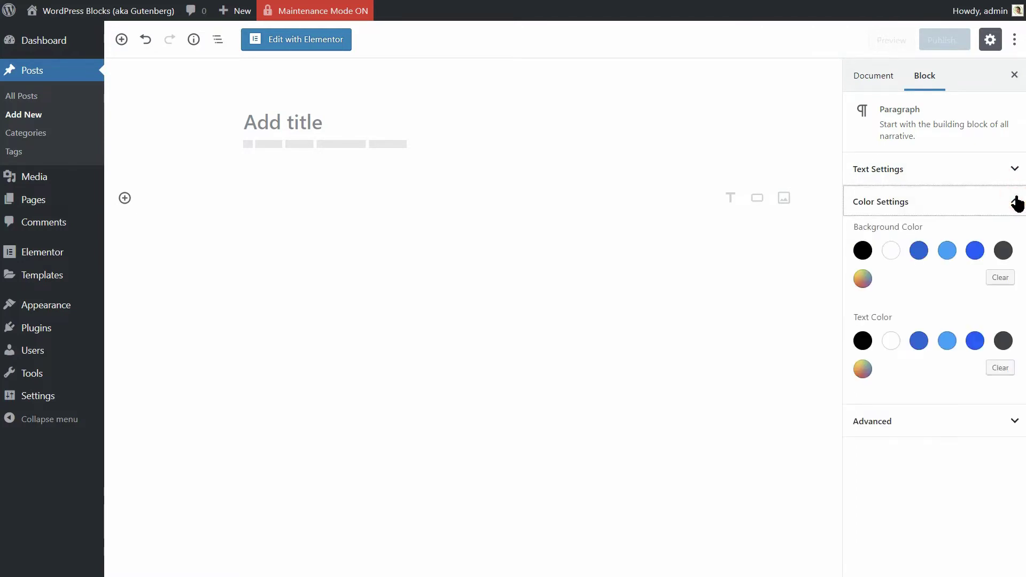
pyautogui.click(1015, 201)
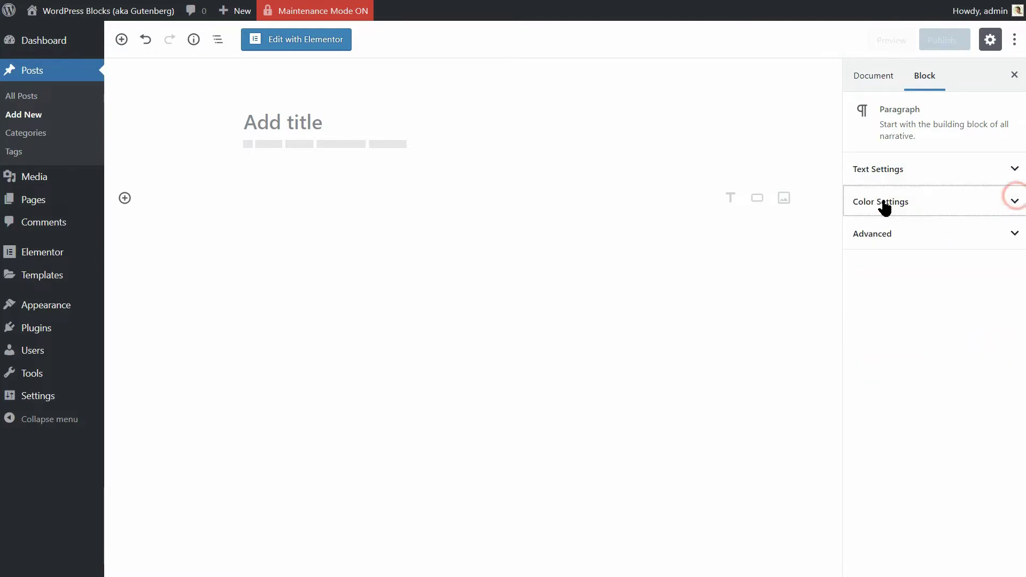
pyautogui.click(398, 202)
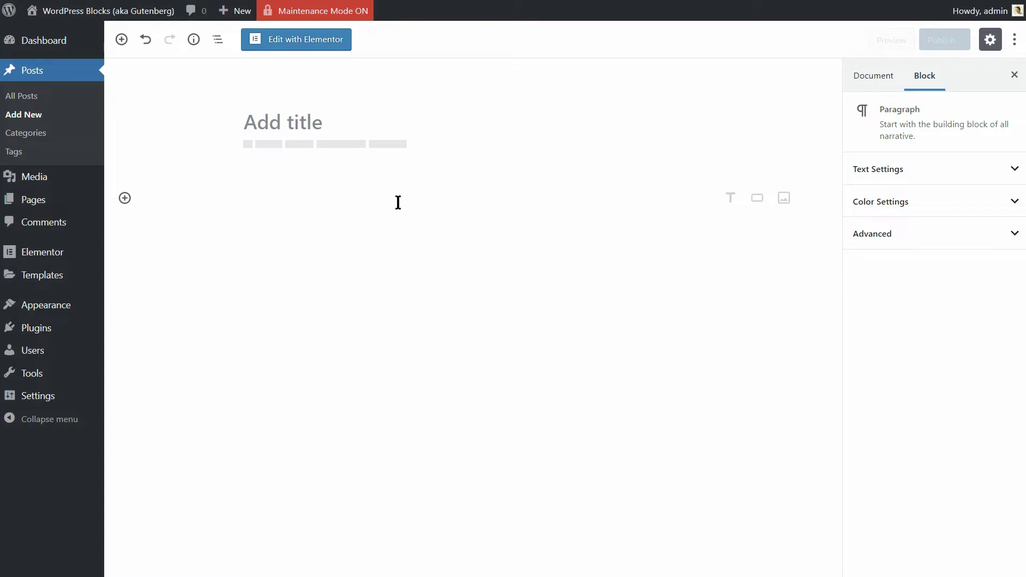
pyautogui.click(471, 280)
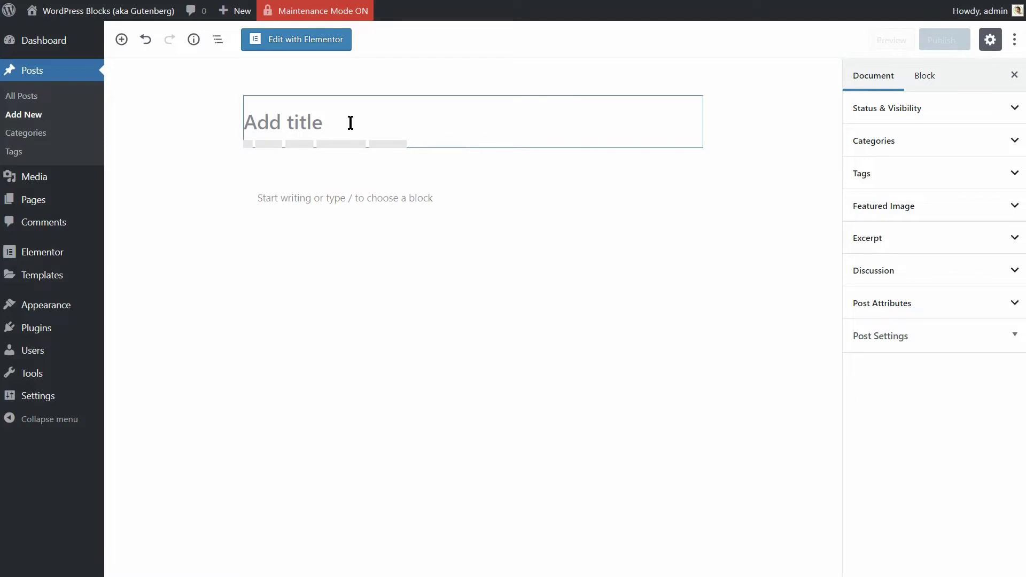
# Step: Paste 'WordPress Blocks Explained' into the post title
pyautogui.click(276, 125)
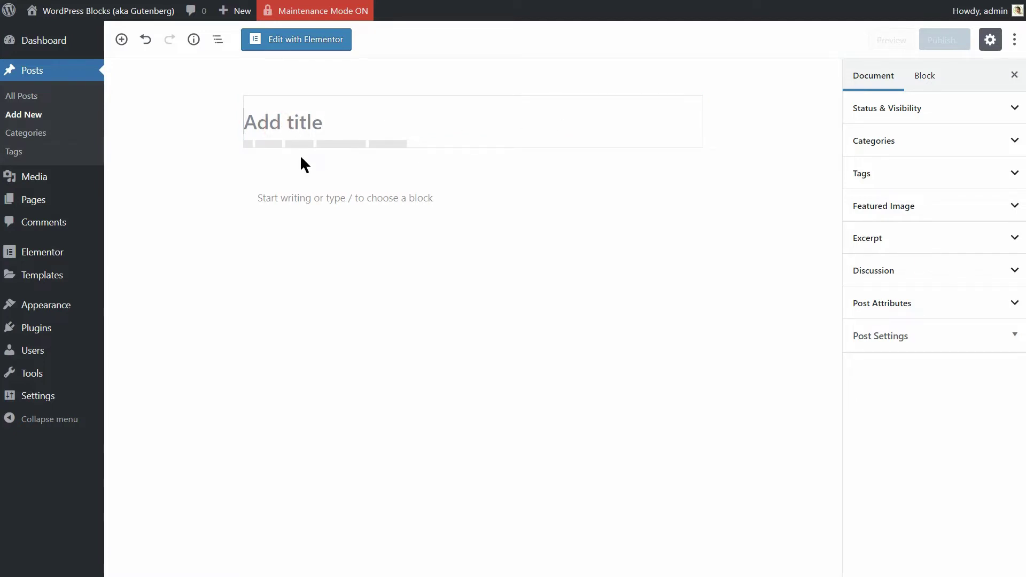
pyautogui.write('WordPress Blocks Explained')
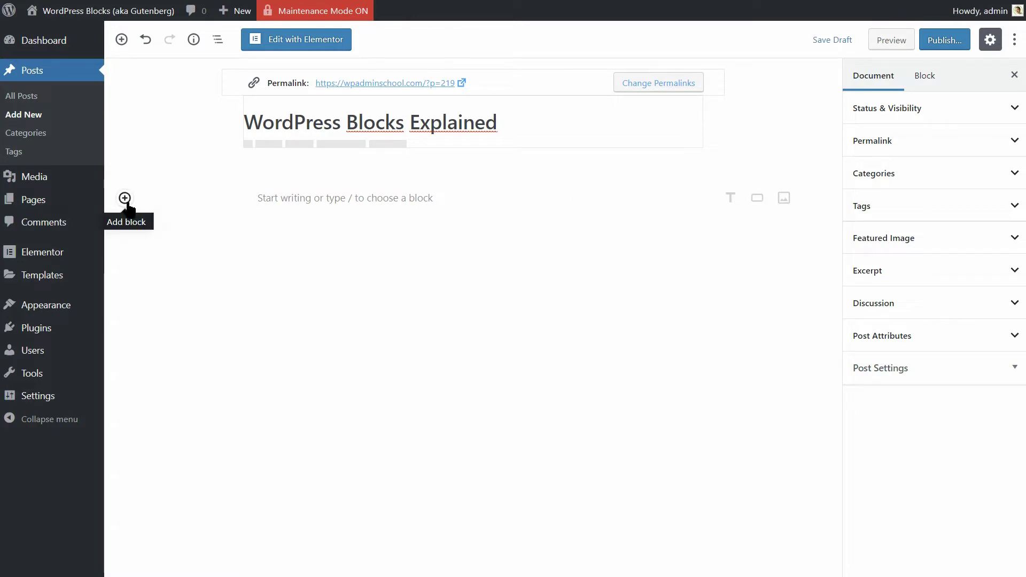
# Step: Bring up the block inserter, collapse Most Used, and dismiss it without adding a block
pyautogui.click(126, 202)
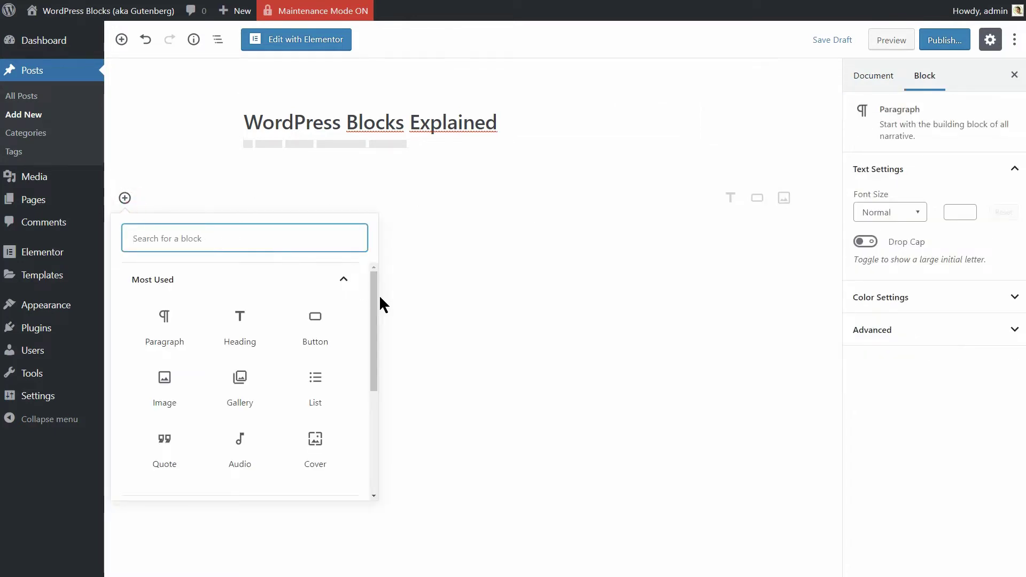
pyautogui.moveTo(374, 302)
pyautogui.mouseDown()
pyautogui.moveTo(390, 442)
pyautogui.moveTo(383, 298)
pyautogui.mouseUp()
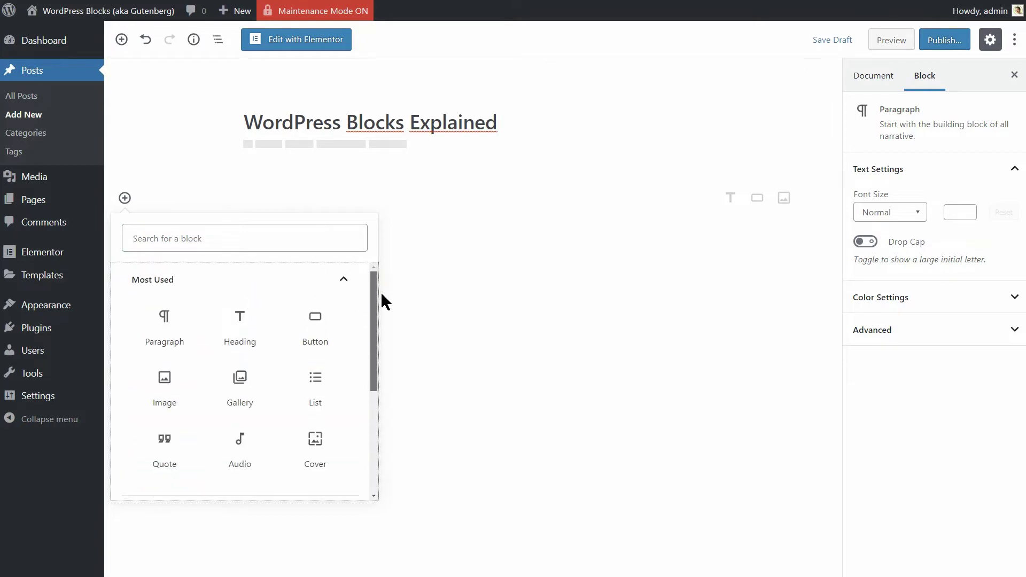
pyautogui.click(344, 283)
pyautogui.click(447, 284)
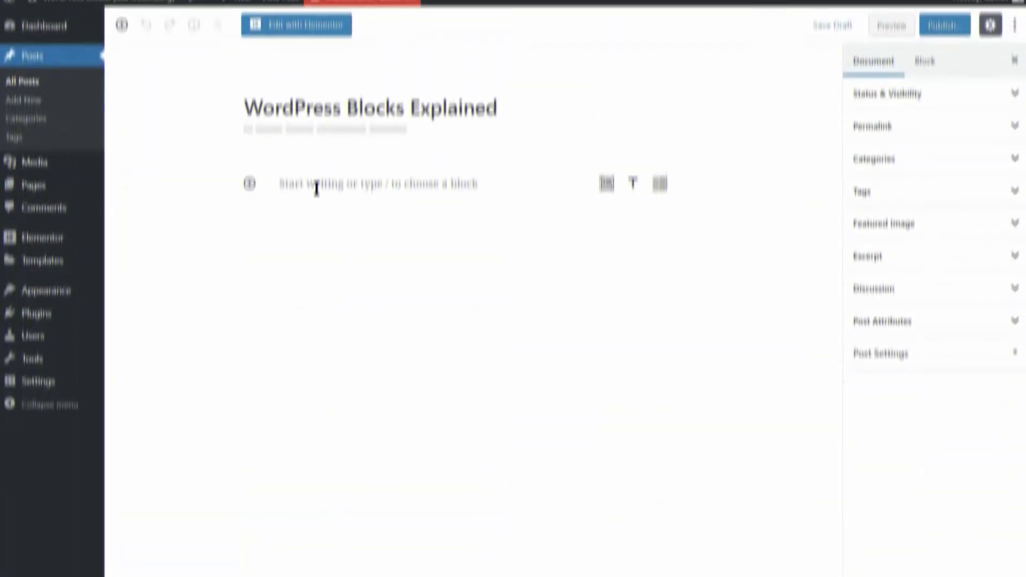
# Step: Browse the block inserter, toggling Most Used and trying then clearing a 'tex' search
pyautogui.click(249, 184)
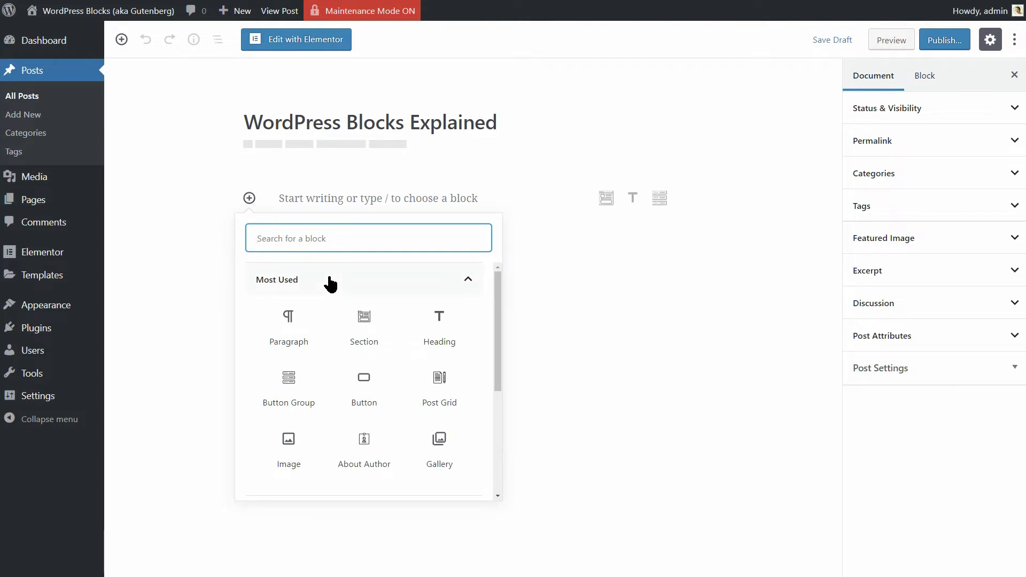
pyautogui.click(469, 281)
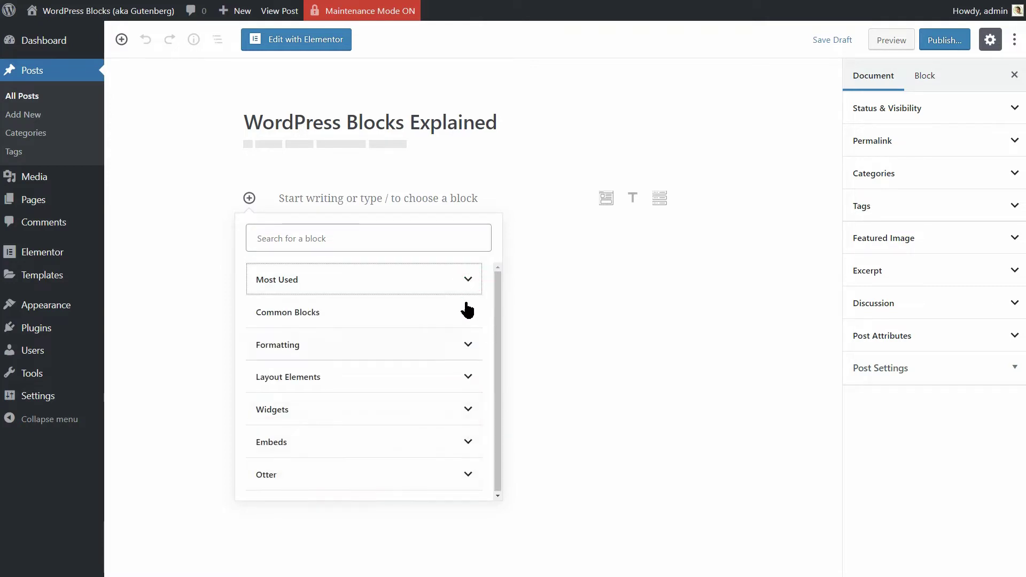
pyautogui.click(469, 281)
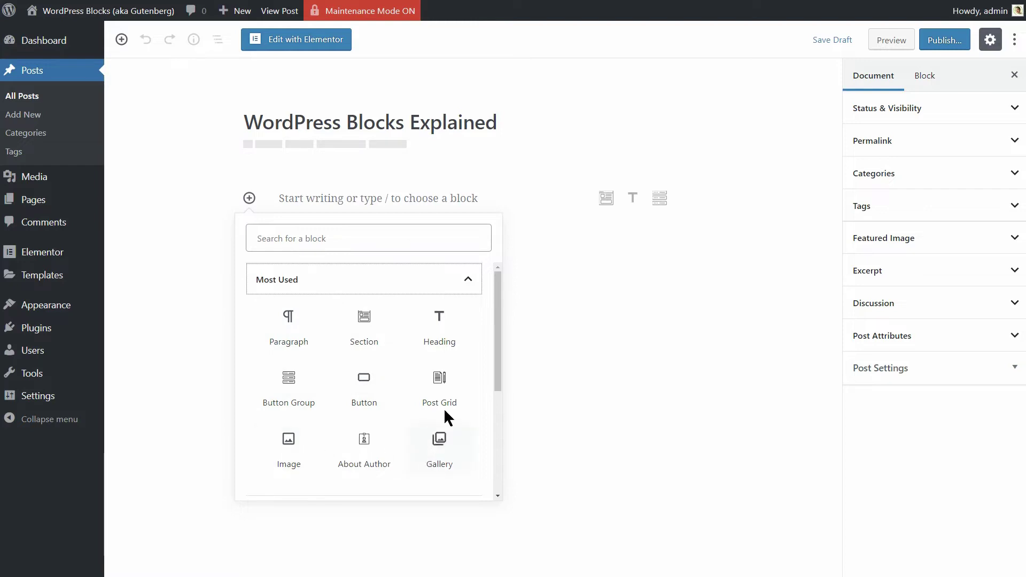
pyautogui.click(468, 280)
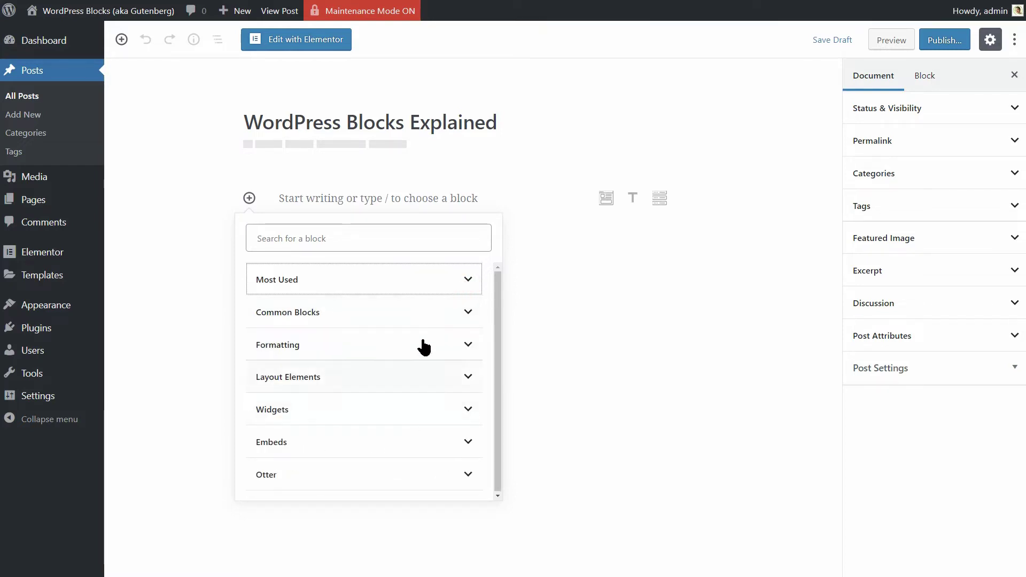
pyautogui.click(362, 241)
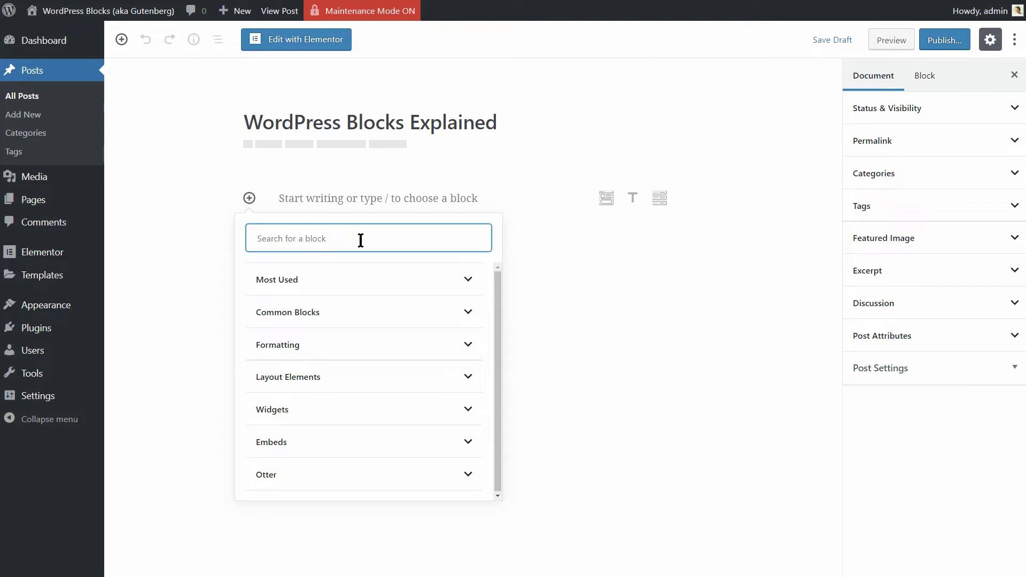
pyautogui.write('text')
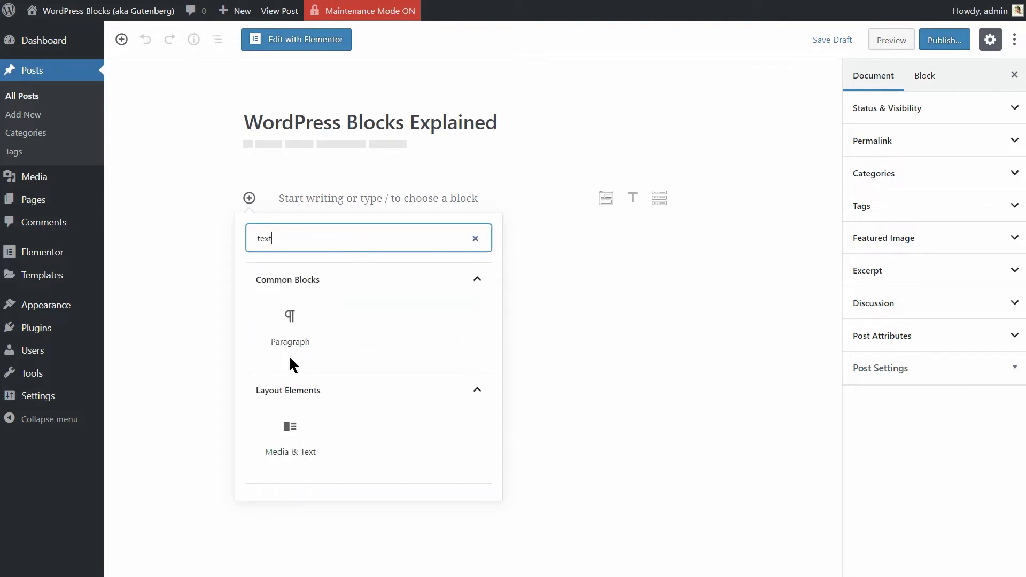
pyautogui.click(475, 239)
# Step: Expand the Otter blocks category and scroll through its blocks
pyautogui.click(469, 283)
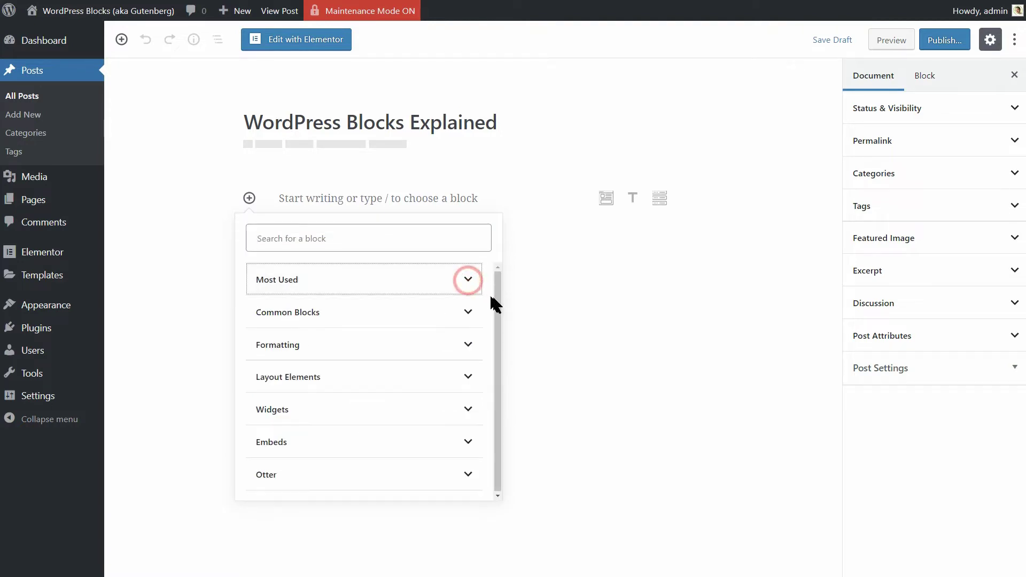
pyautogui.click(451, 471)
pyautogui.scroll(-2, 459, 408)
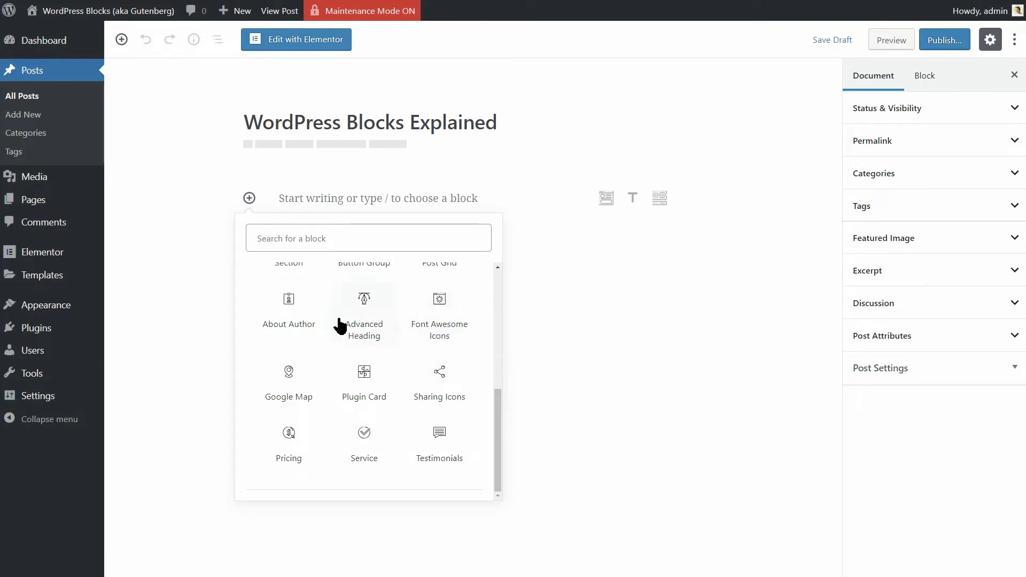
pyautogui.moveTo(496, 412); pyautogui.dragTo(498, 382)
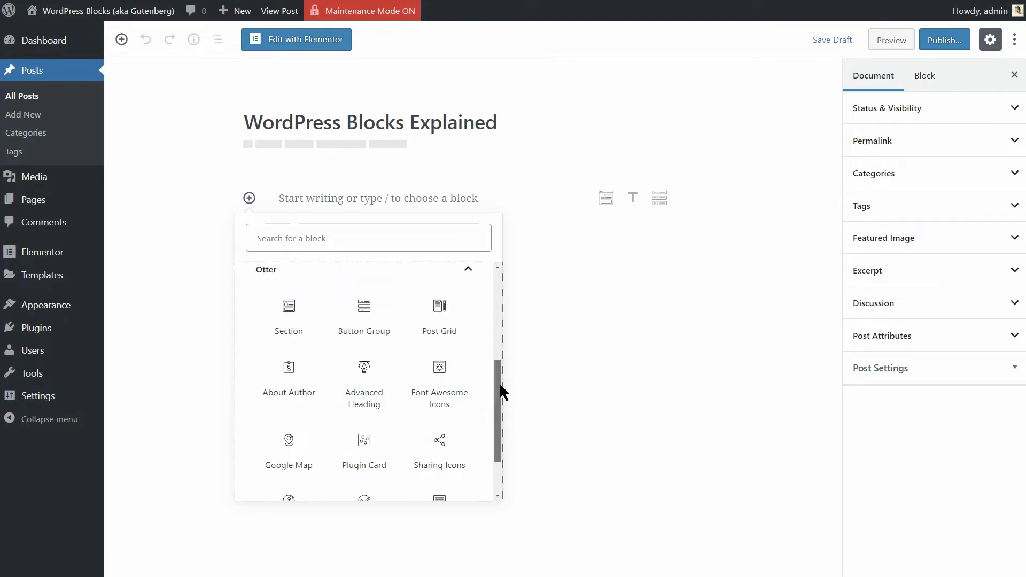
# Step: Insert a Paragraph block found by searching 'para', type 'Type in', and select the text
pyautogui.click(521, 371)
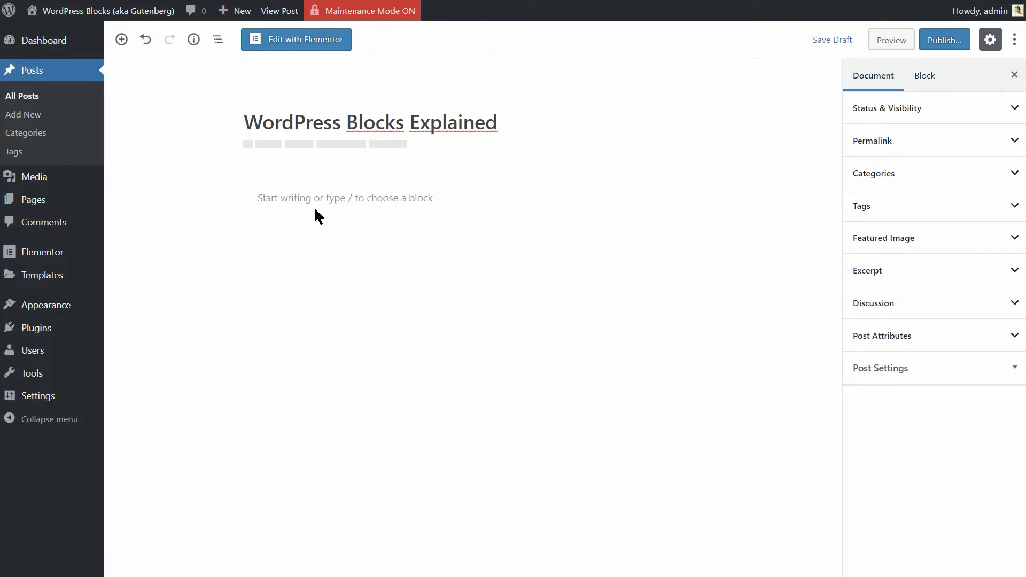
pyautogui.click(125, 198)
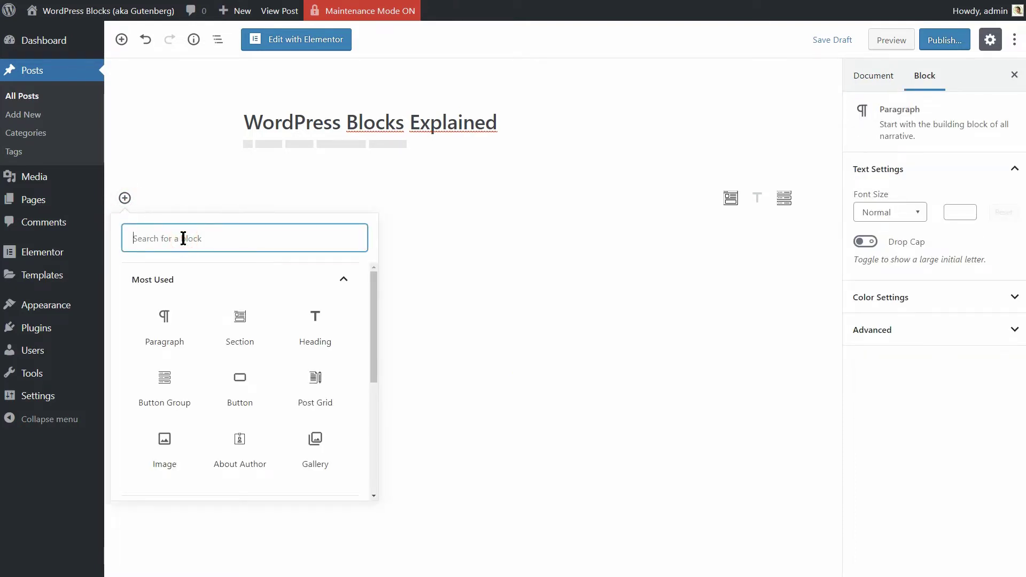
pyautogui.write('para')
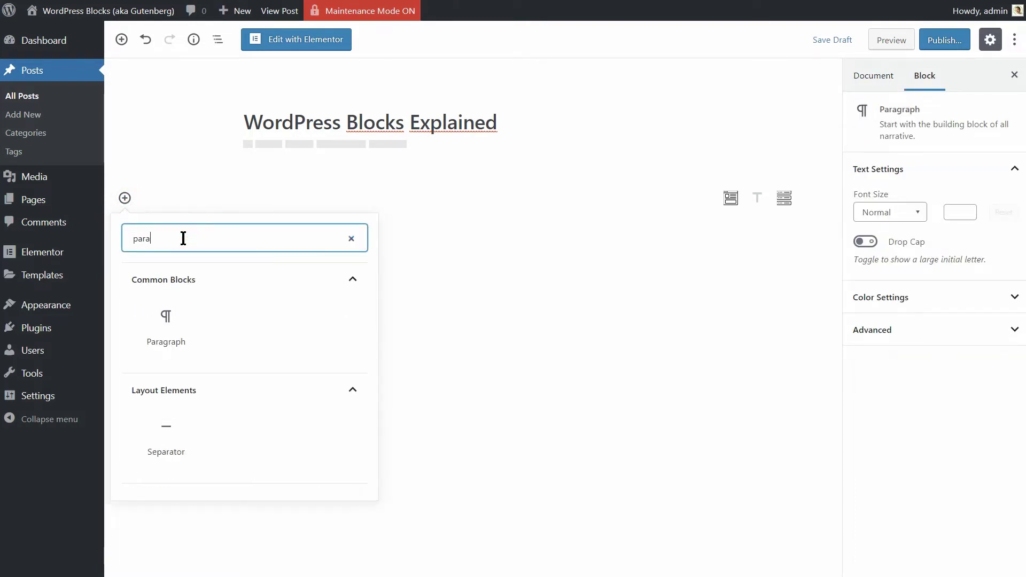
pyautogui.click(173, 333)
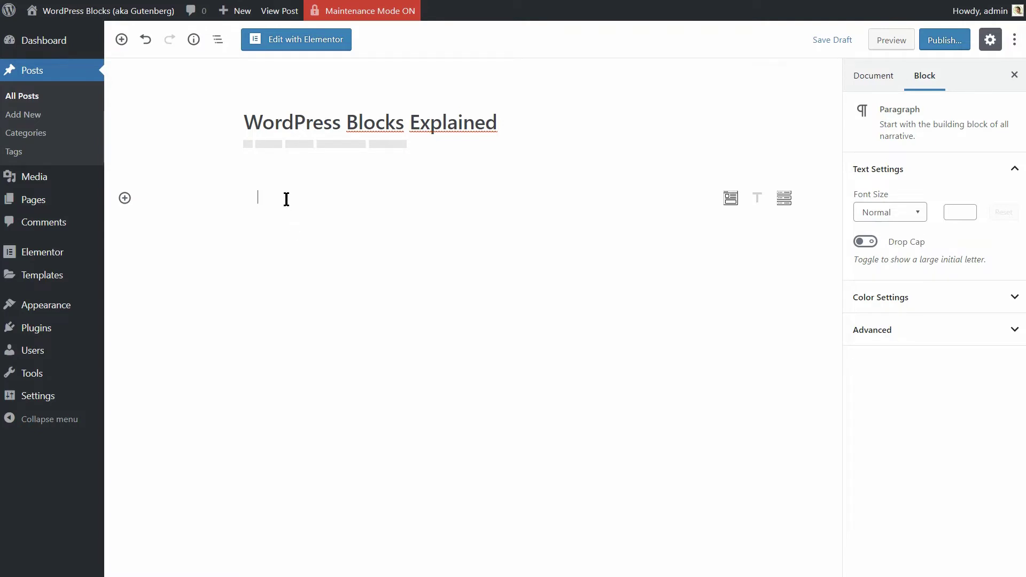
pyautogui.write('Ty')
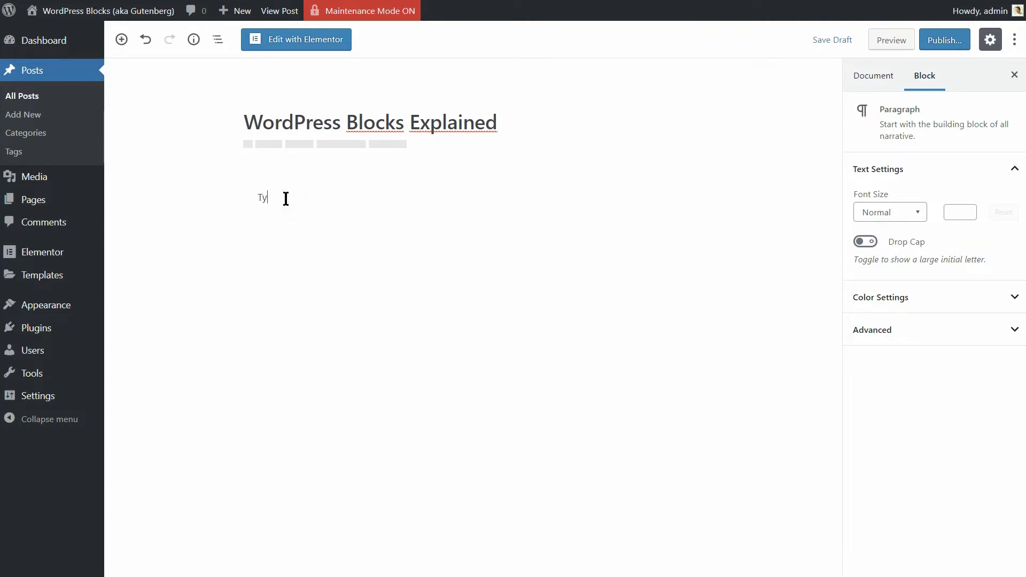
pyautogui.write('pe in here')
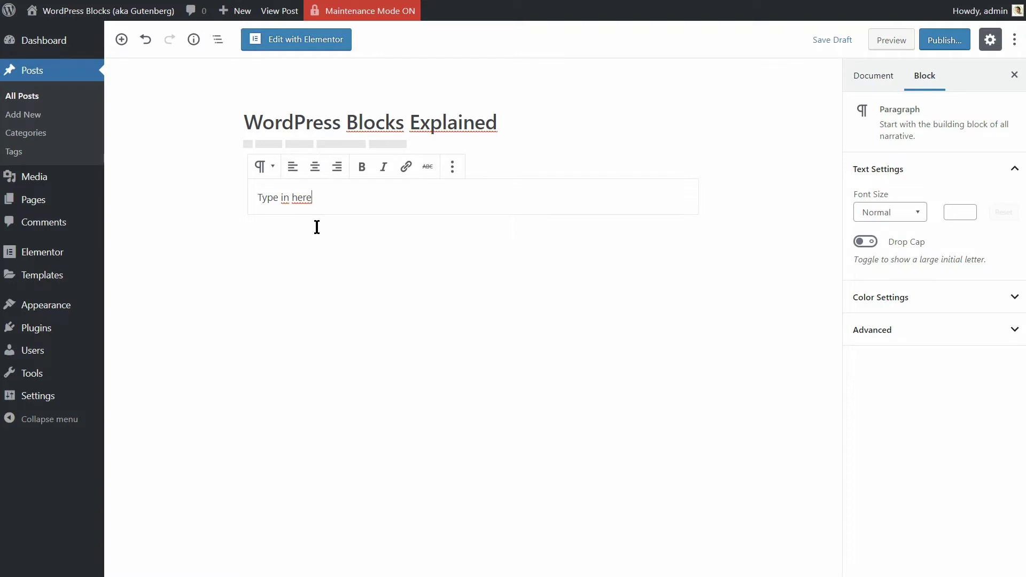
pyautogui.moveTo(321, 200); pyautogui.dragTo(262, 198)
# Step: Clear the paragraph text, try centre alignment and custom sizes, keeping left alignment and Normal size
pyautogui.press('BackSpace')
pyautogui.click(294, 169)
pyautogui.click(317, 167)
pyautogui.click(297, 169)
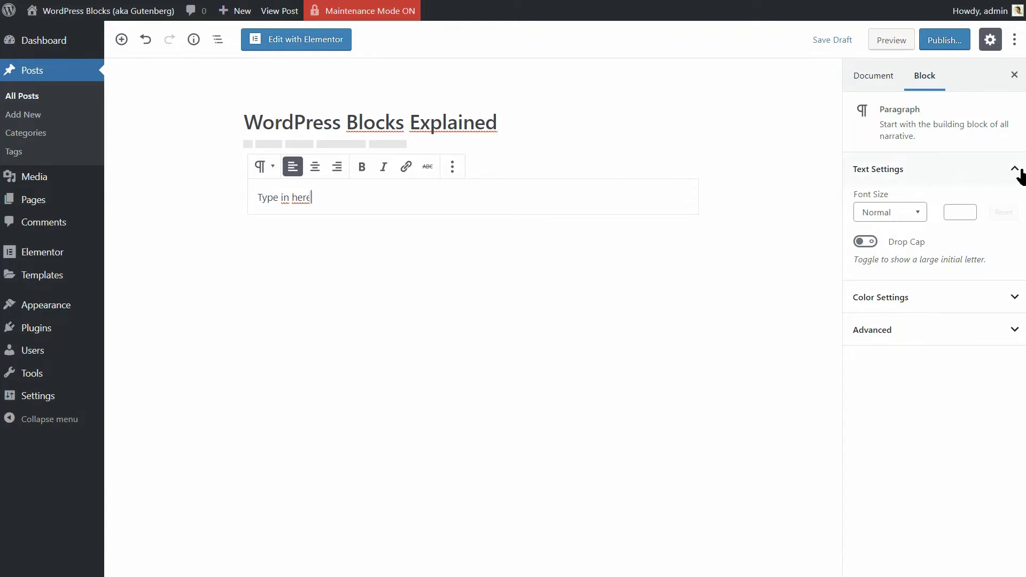
pyautogui.click(968, 209)
pyautogui.click(970, 214)
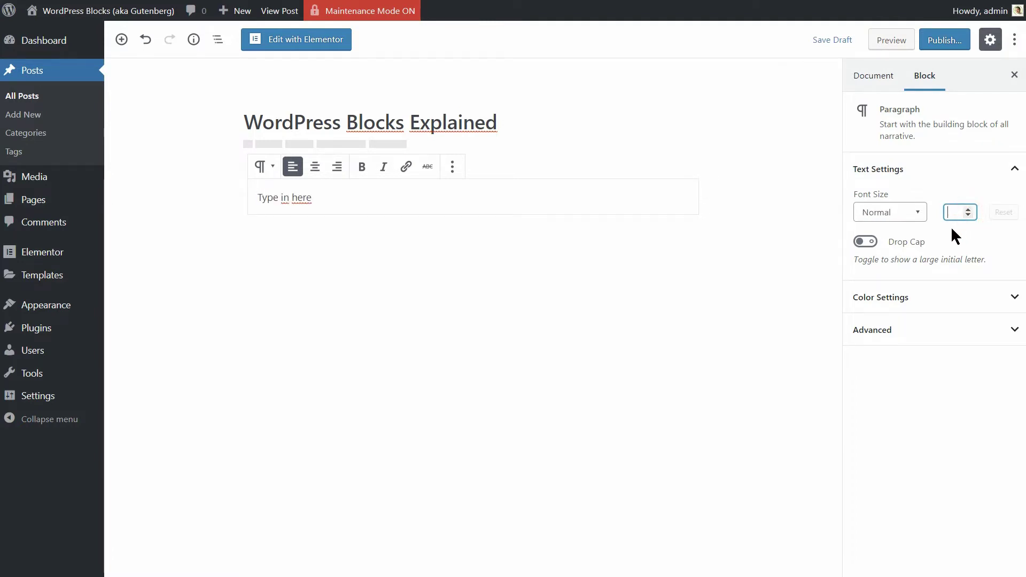
pyautogui.click(920, 213)
pyautogui.click(918, 215)
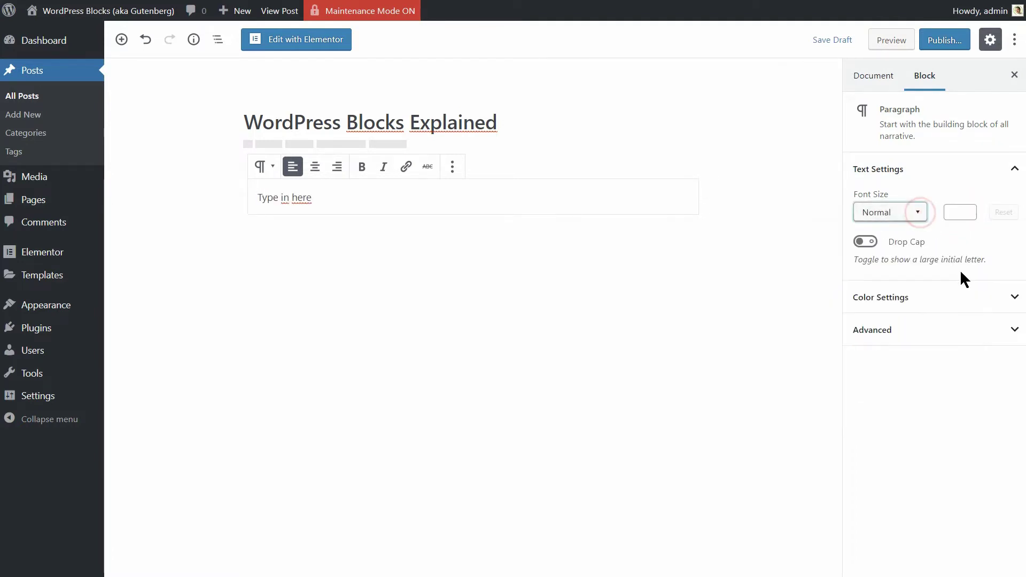
# Step: Experiment with blue text colour, a drop cap, and the Advanced additional CSS class field
pyautogui.click(974, 296)
pyautogui.click(919, 437)
pyautogui.click(1014, 300)
pyautogui.click(865, 242)
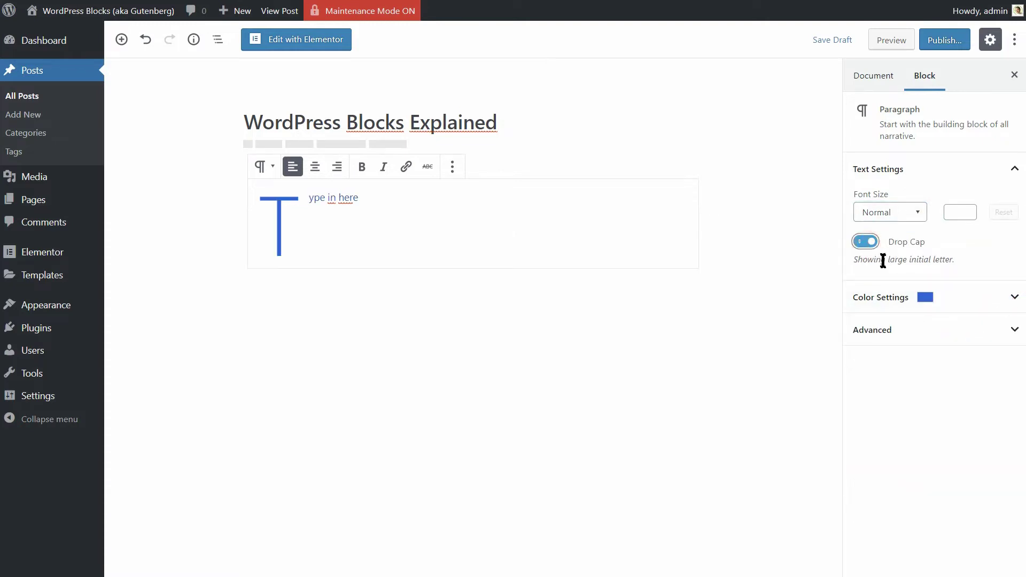
pyautogui.click(866, 242)
pyautogui.click(938, 329)
pyautogui.click(930, 369)
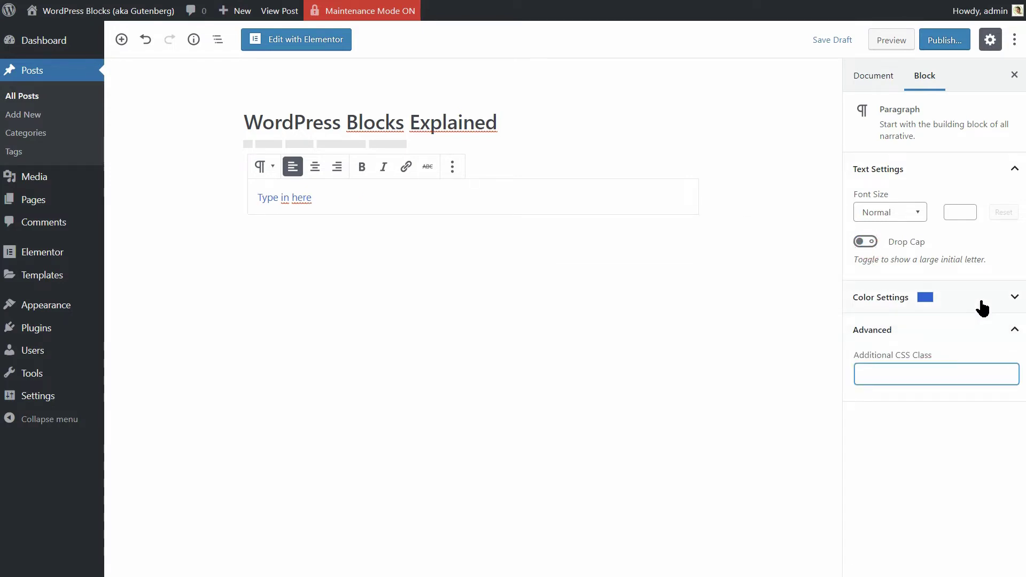
# Step: Give the paragraph a blue background colour with white text
pyautogui.click(394, 198)
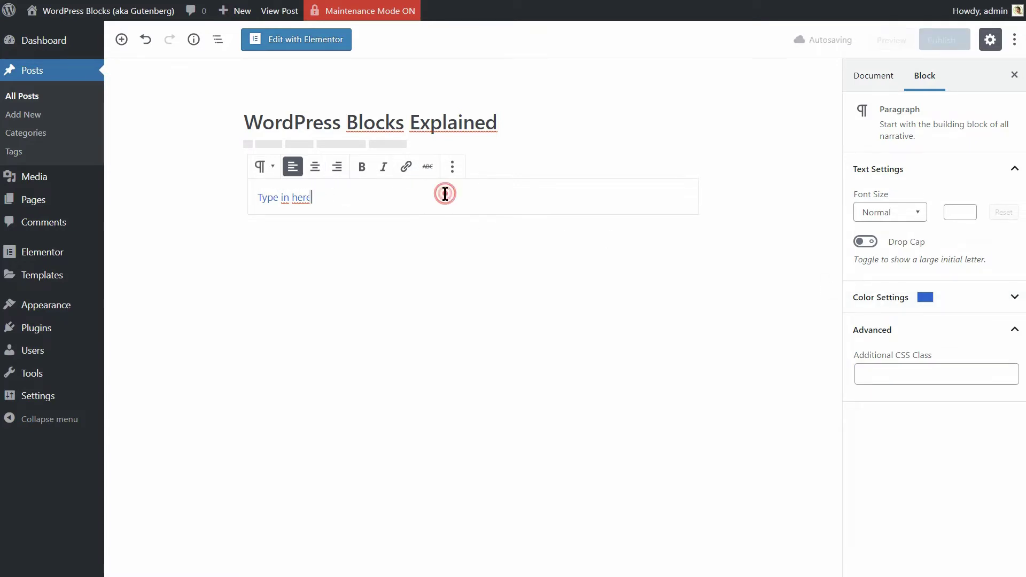
pyautogui.click(993, 298)
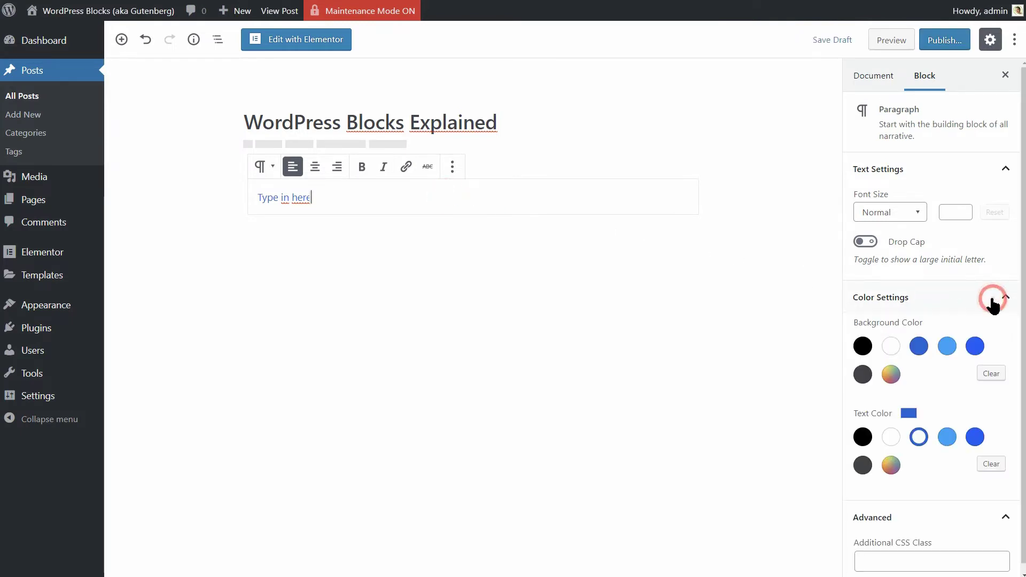
pyautogui.click(919, 348)
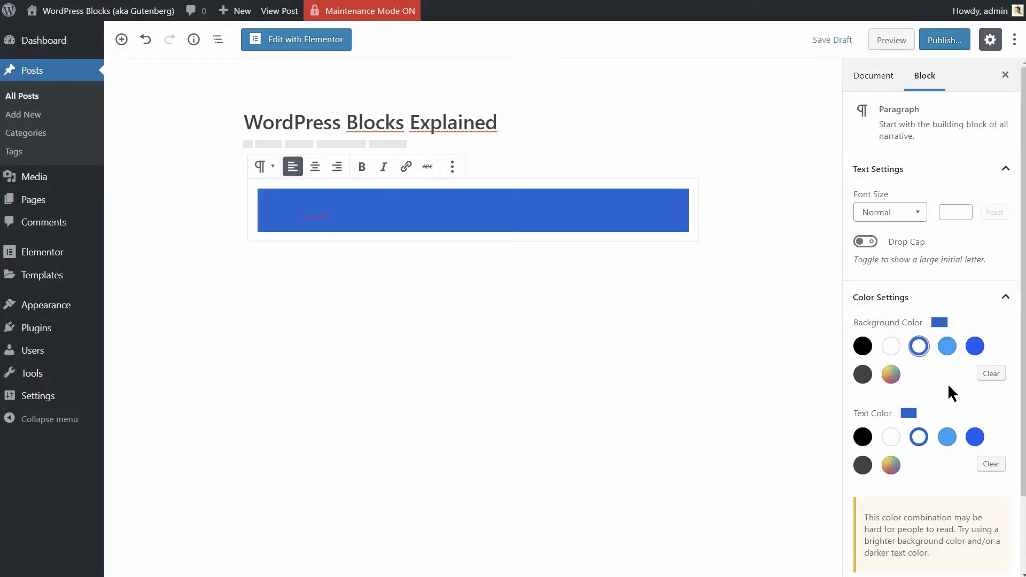
pyautogui.click(891, 437)
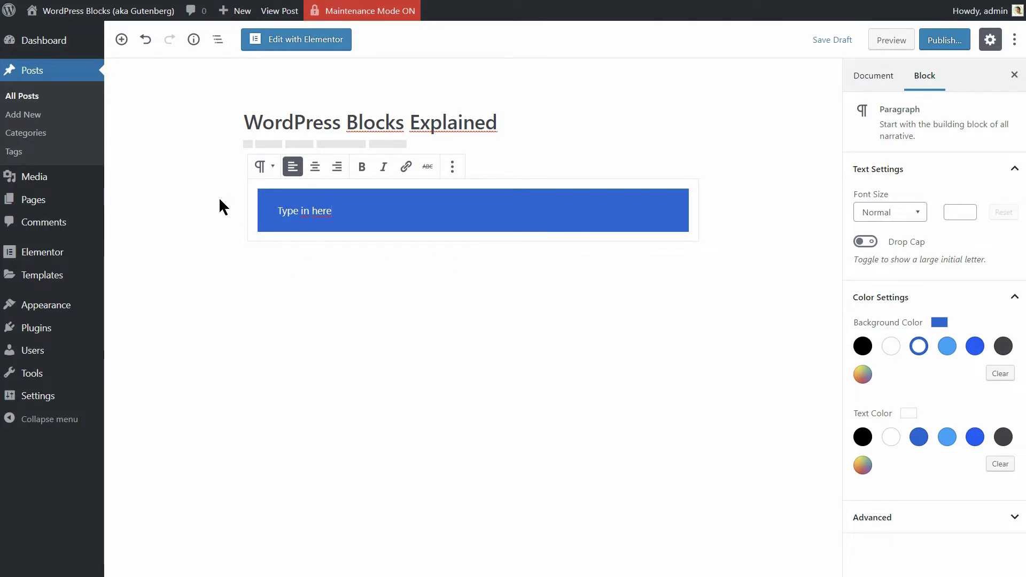
# Step: Start a new empty block below the blue paragraph
pyautogui.click(122, 40)
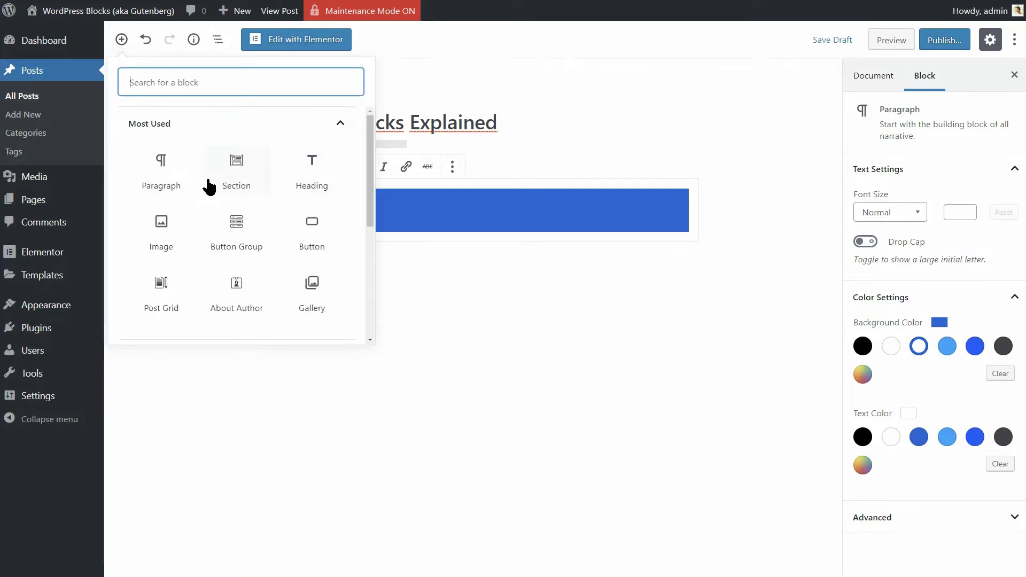
pyautogui.click(340, 123)
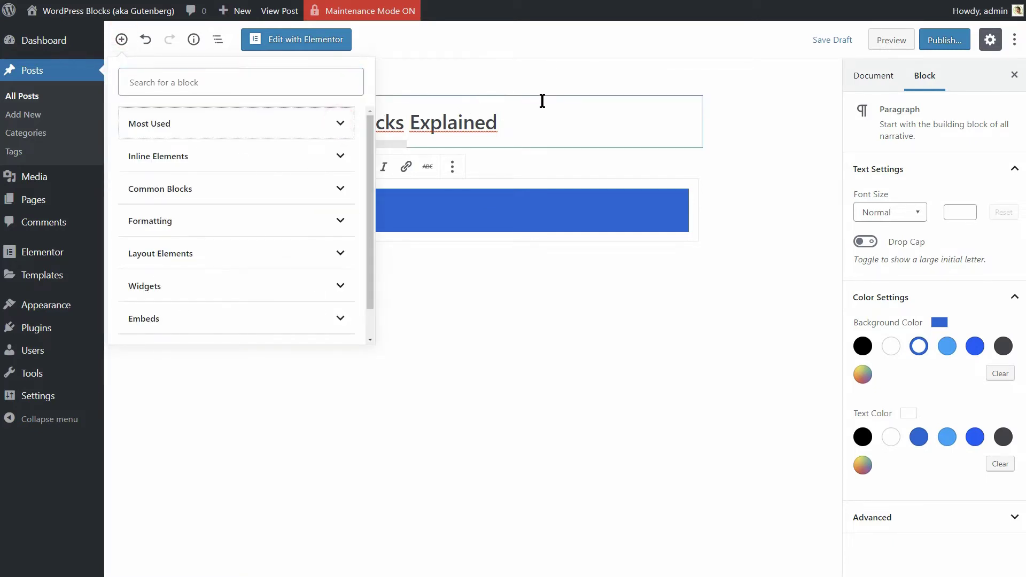
pyautogui.click(542, 303)
pyautogui.click(352, 213)
pyautogui.press('Return')
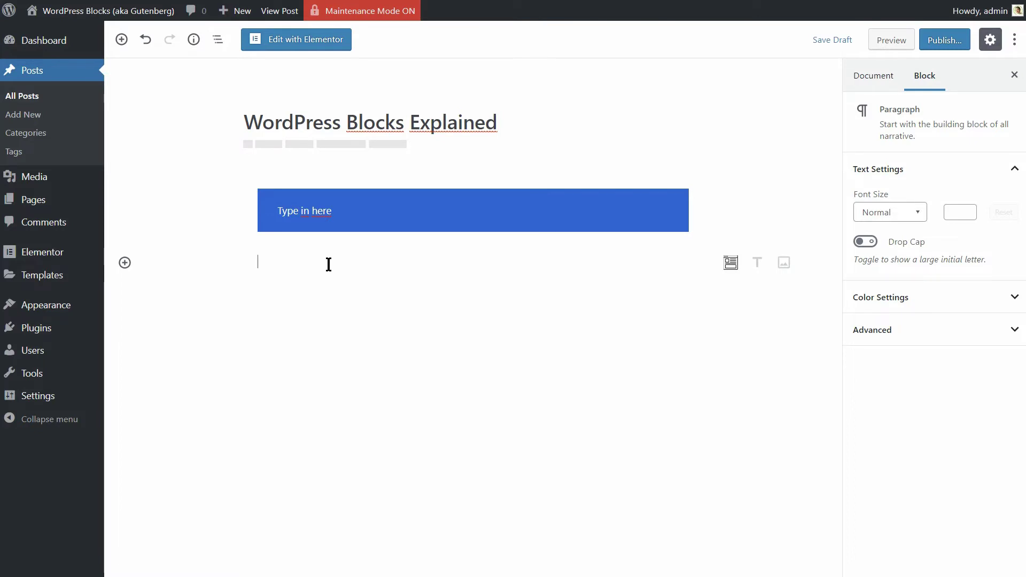
# Step: Insert the arches photo from the Media Library as an Image block, centred at normal width
pyautogui.click(124, 262)
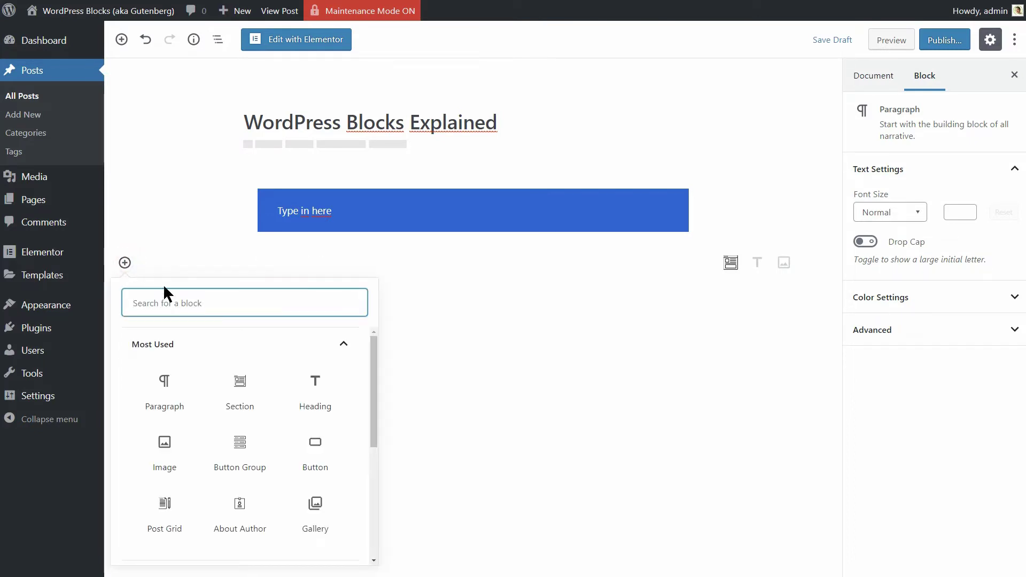
pyautogui.click(172, 453)
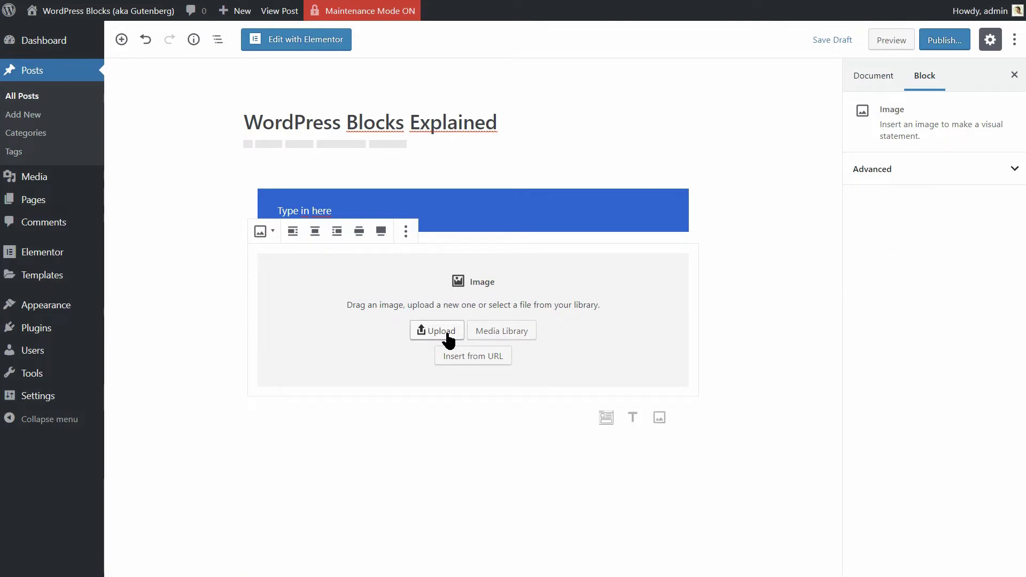
pyautogui.click(517, 334)
pyautogui.click(379, 452)
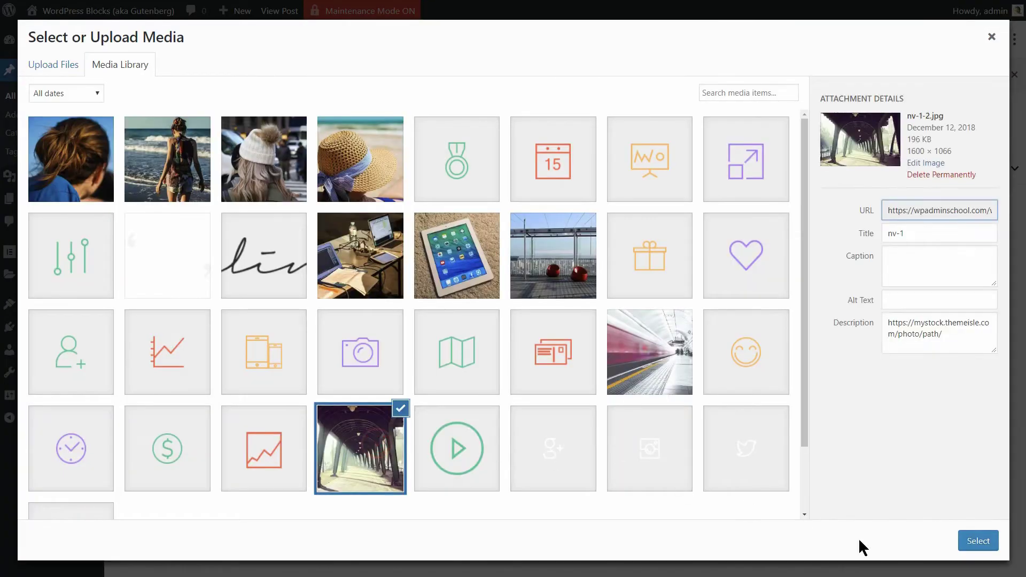
pyautogui.click(981, 545)
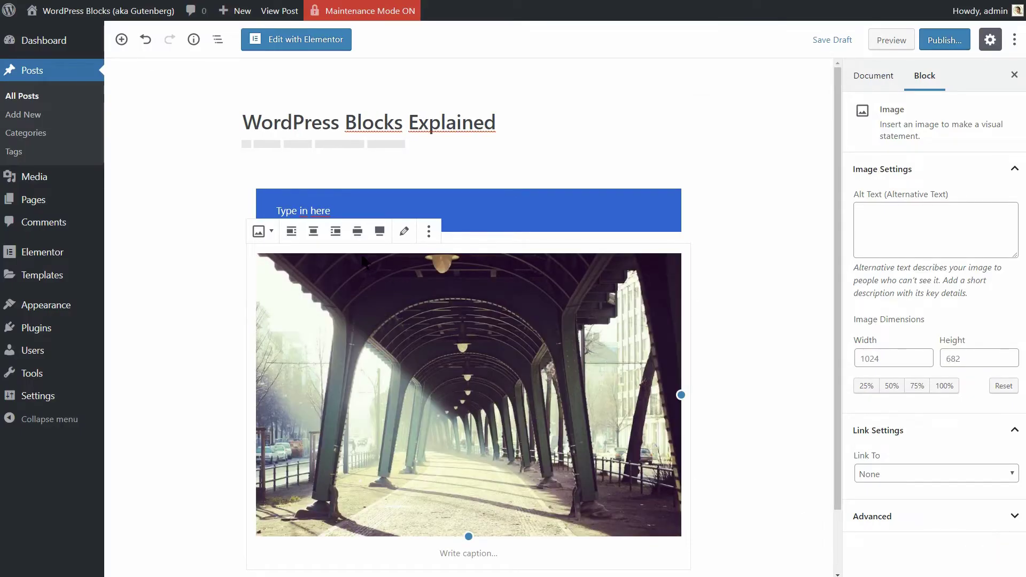
pyautogui.click(380, 235)
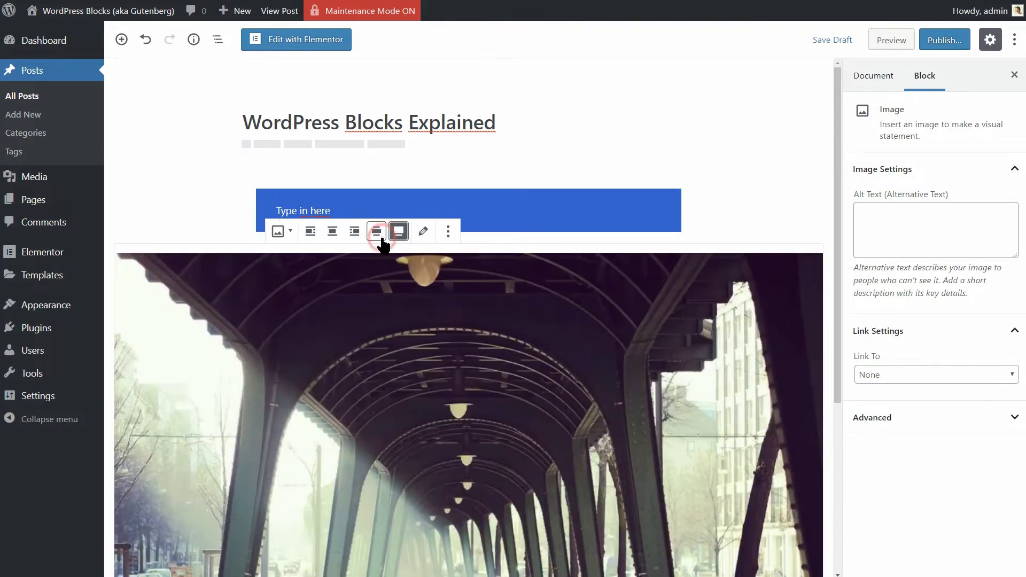
pyautogui.click(334, 234)
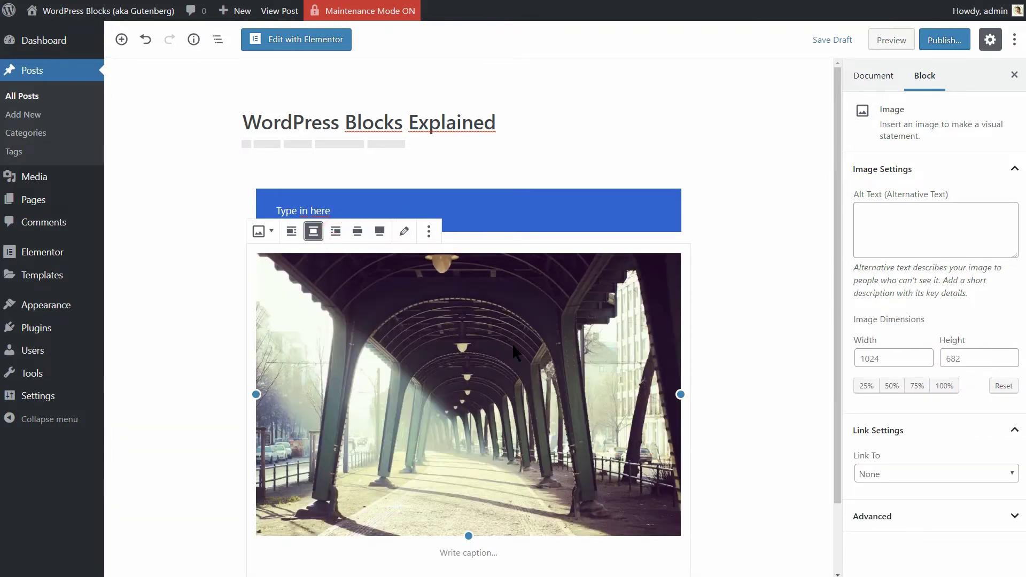
pyautogui.scroll(-2, 513, 346)
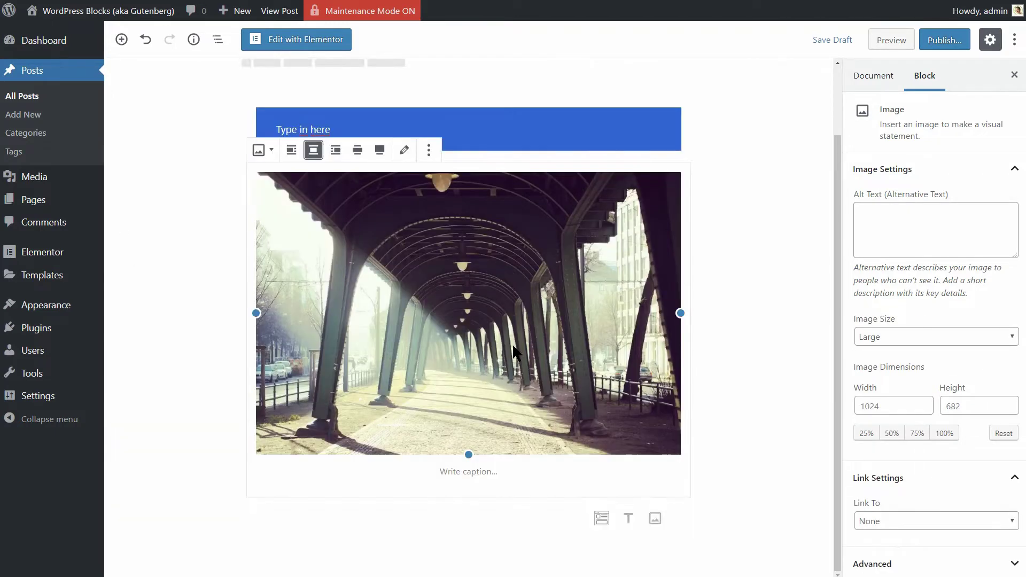
# Step: Add a heading block reading 'This is a heading' below the arches photo
pyautogui.click(356, 517)
pyautogui.write('/')
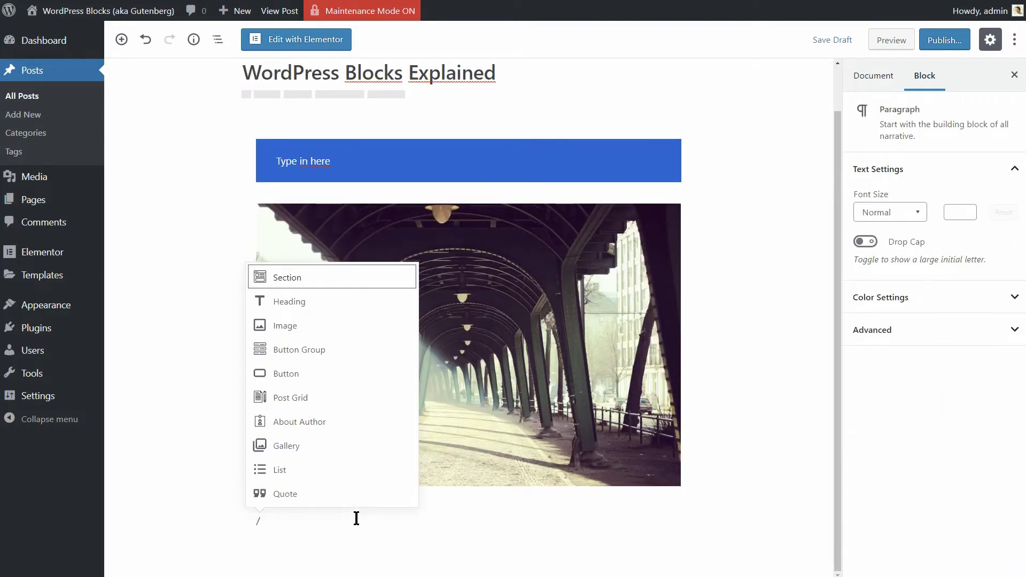
pyautogui.write('heading')
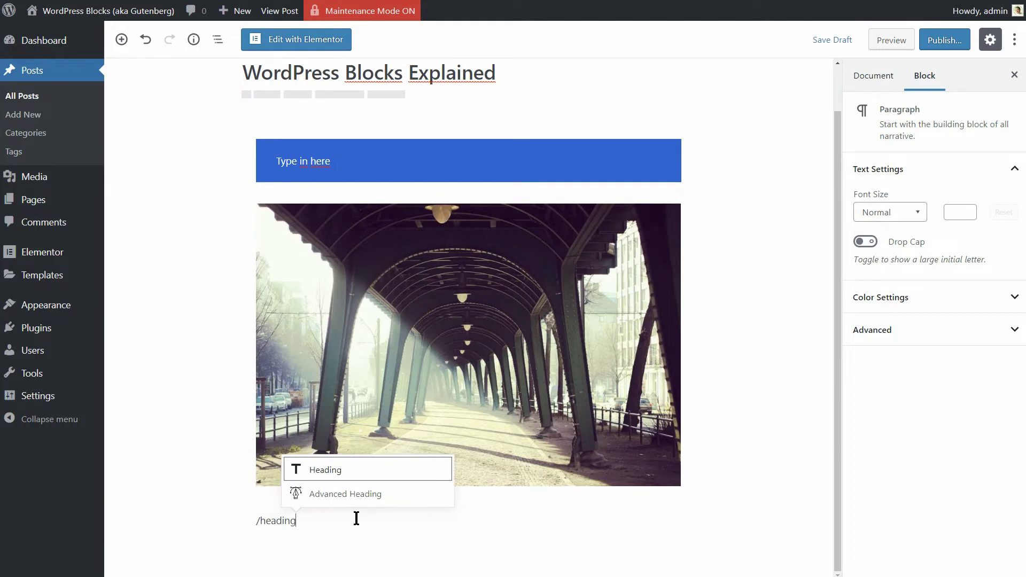
pyautogui.click(347, 470)
pyautogui.write('Th')
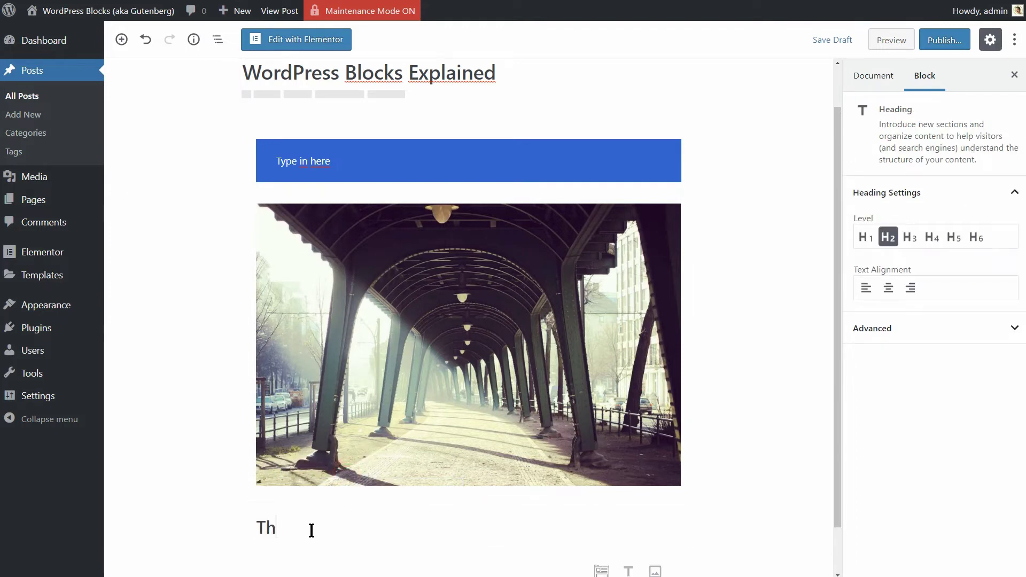
pyautogui.write('is is a heading')
# Step: Start an empty paragraph beneath the heading and clear the stray slash
pyautogui.press('Return')
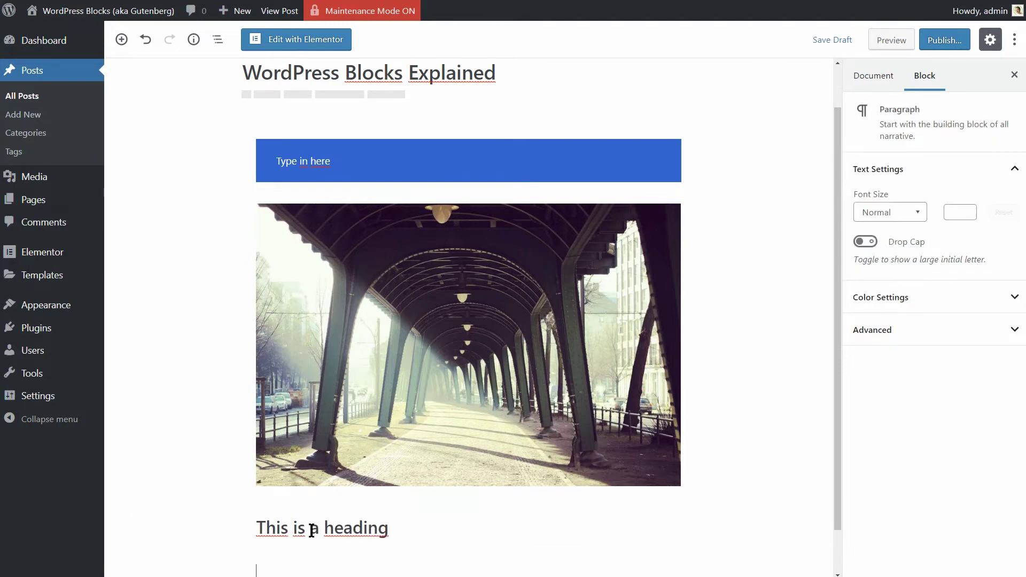
pyautogui.scroll(-1, 315, 533)
pyautogui.write('/')
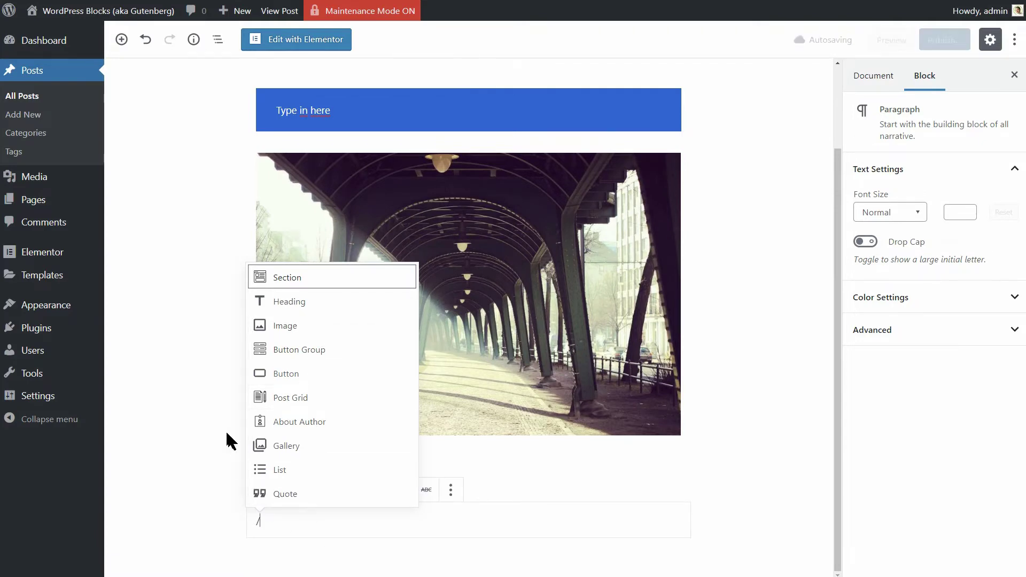
pyautogui.click(122, 39)
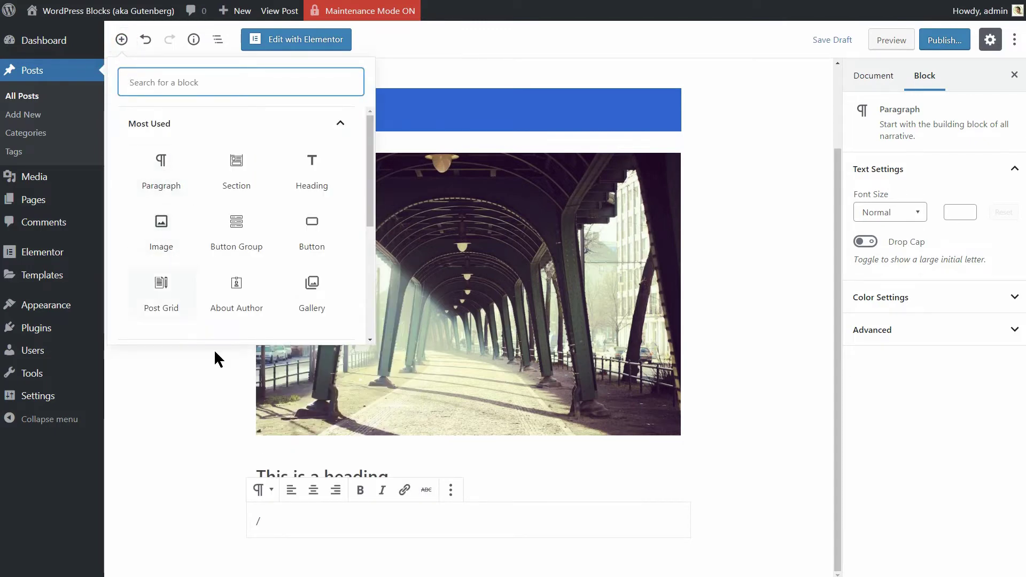
pyautogui.click(280, 519)
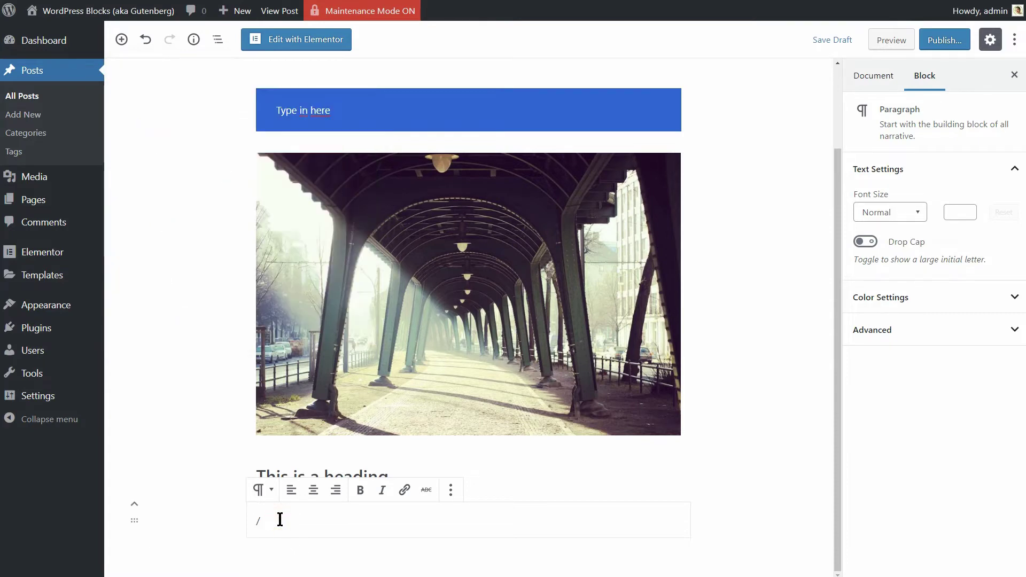
pyautogui.press('BackSpace')
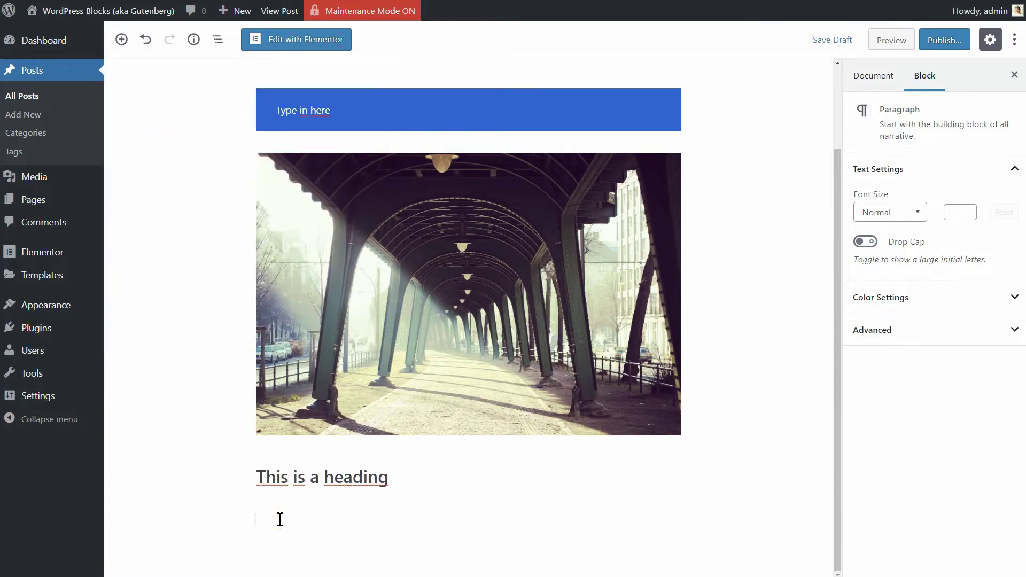
# Step: Turn the empty paragraph into a button labelled 'This is the text' linking to #
pyautogui.click(280, 519)
pyautogui.write('/')
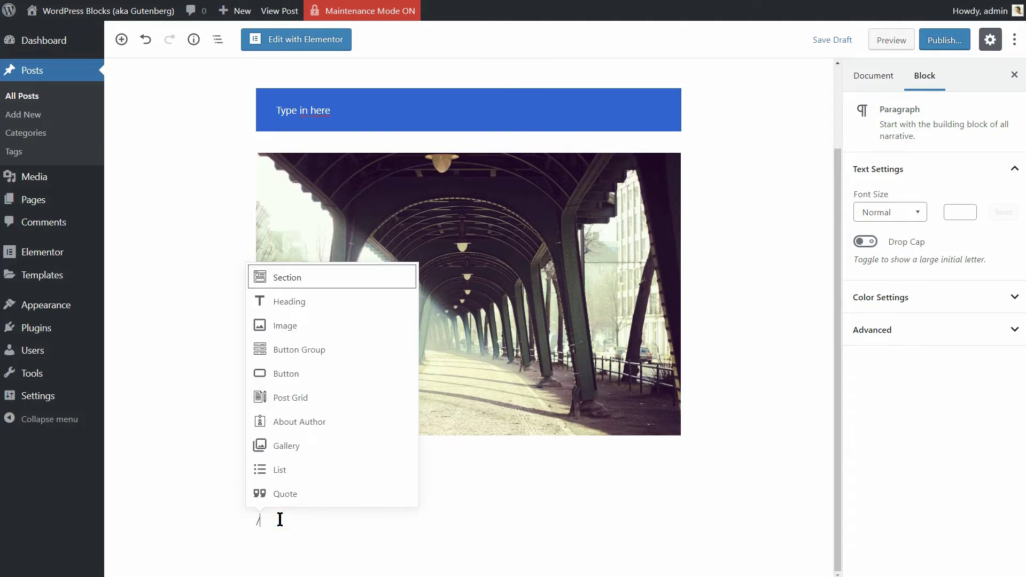
pyautogui.click(300, 373)
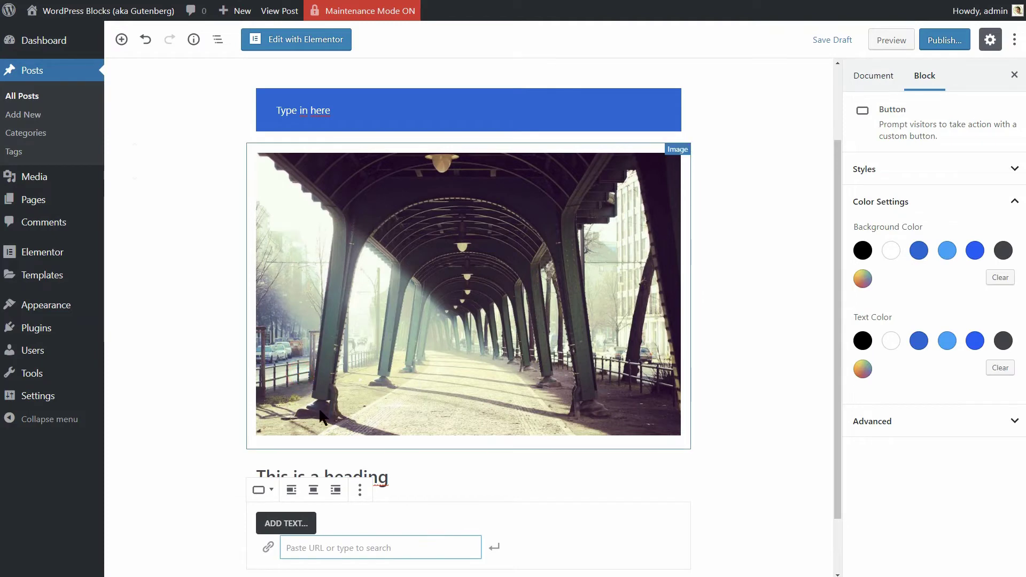
pyautogui.scroll(-1, 334, 426)
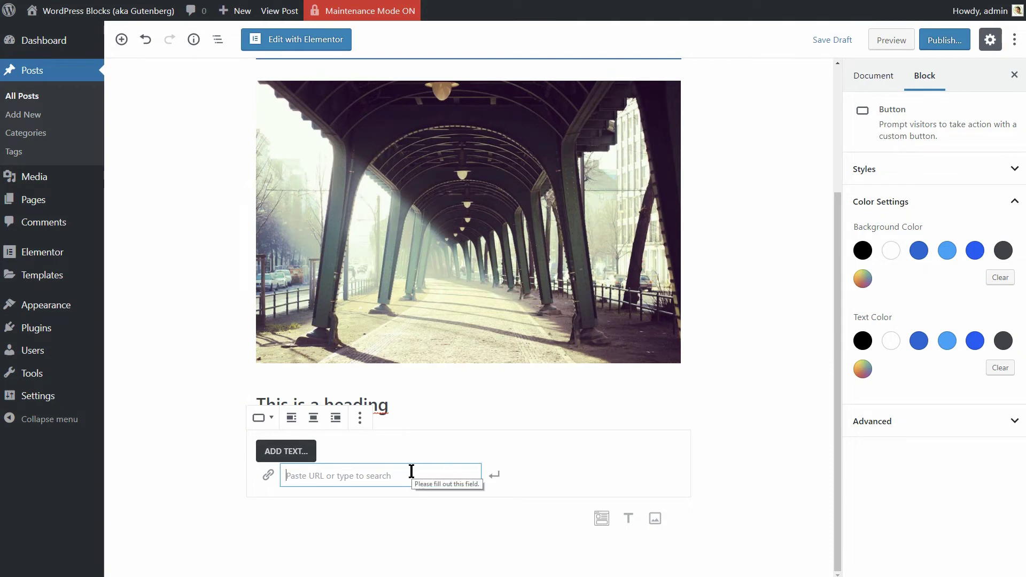
pyautogui.click(294, 453)
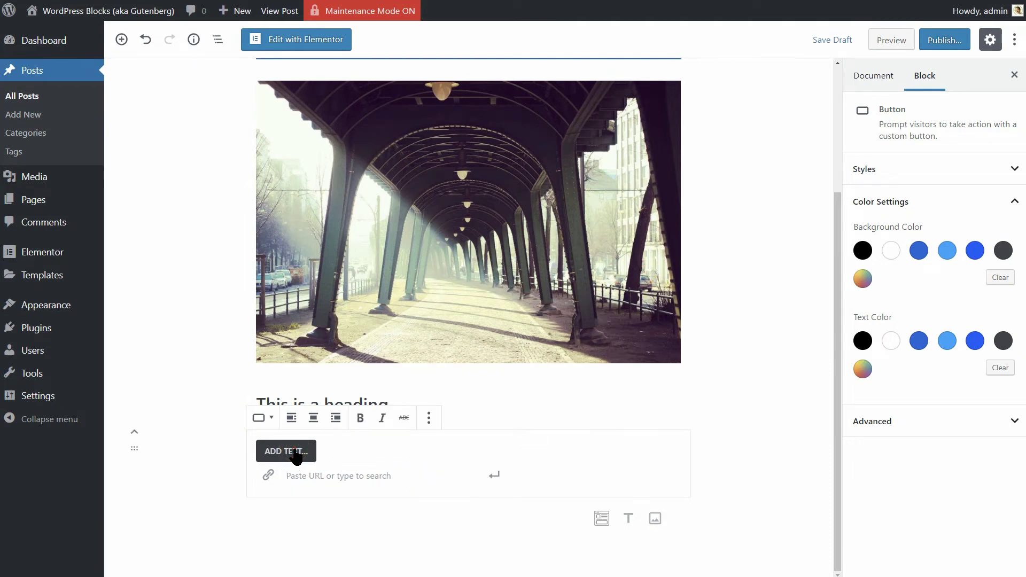
pyautogui.write('This is the')
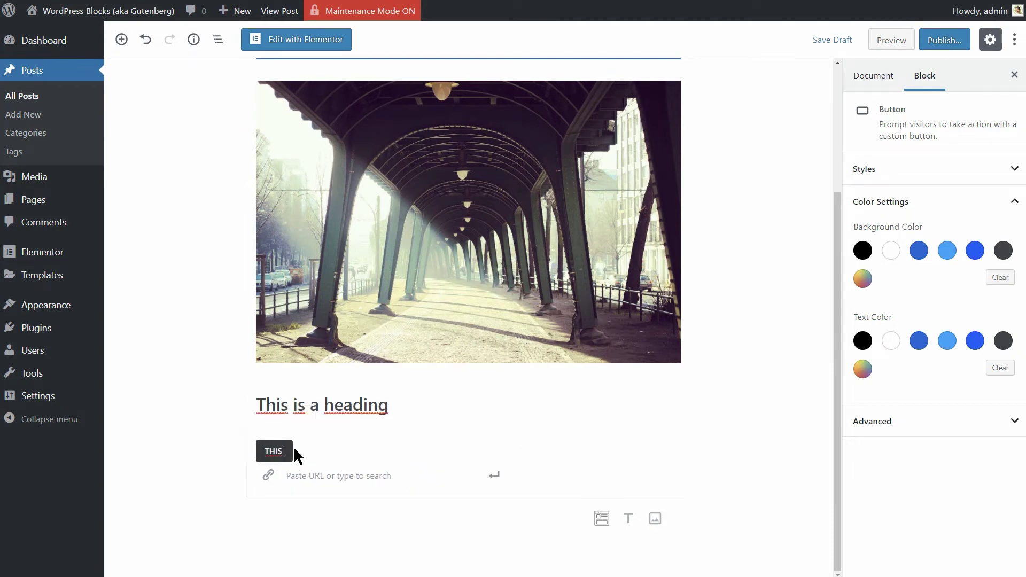
pyautogui.write(' text')
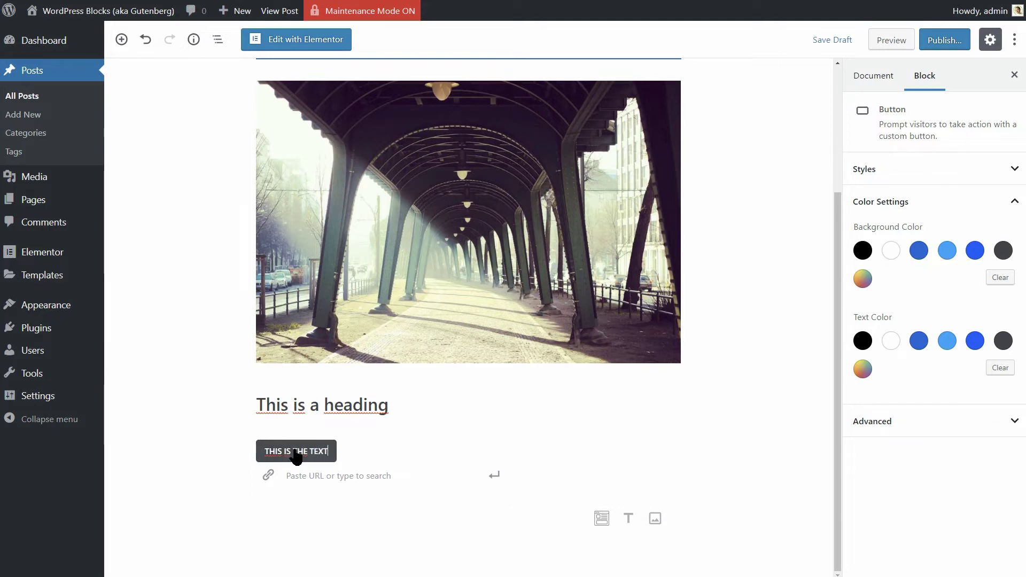
pyautogui.click(330, 479)
pyautogui.write('#')
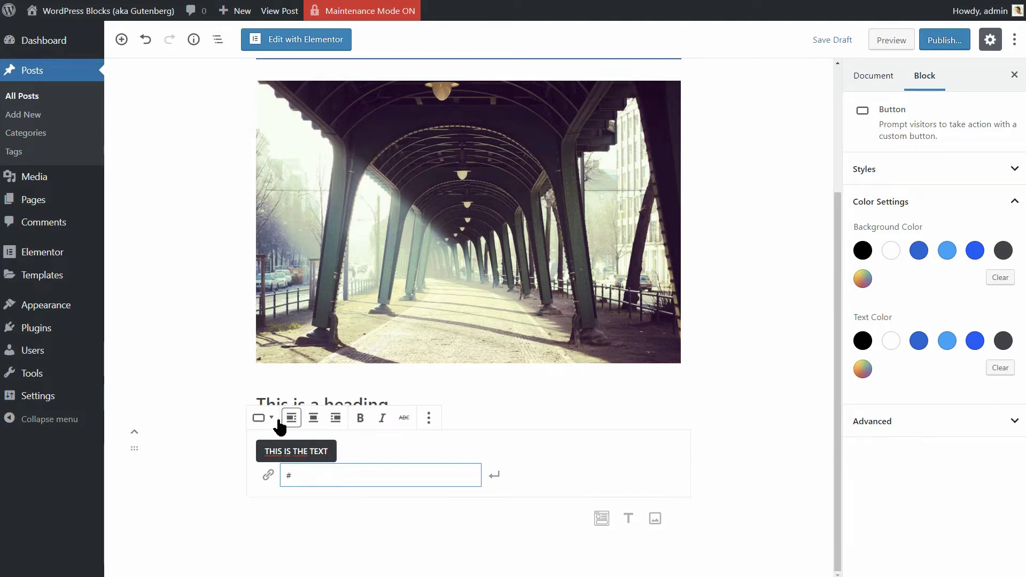
pyautogui.click(270, 419)
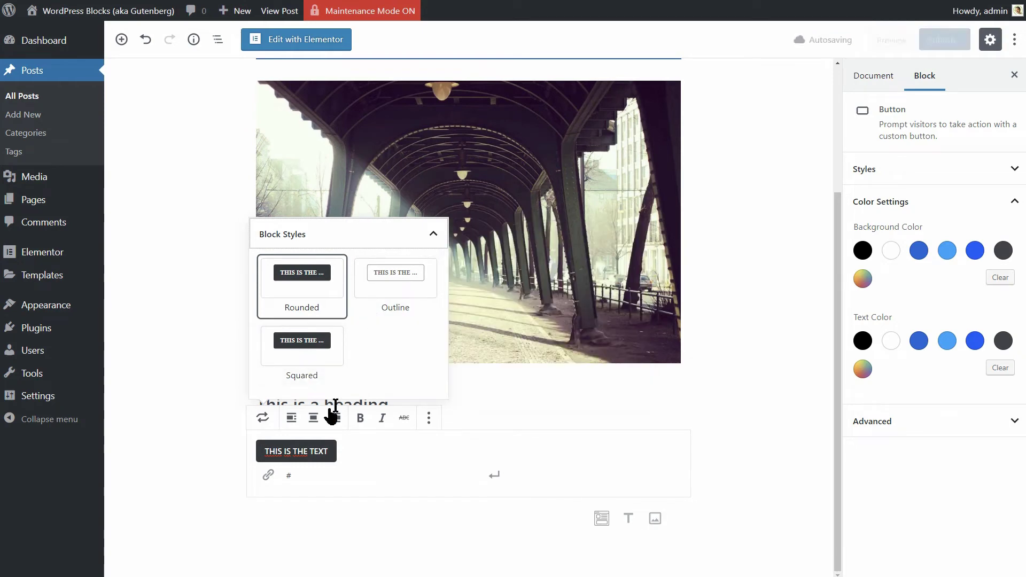
# Step: Centre the button within its block
pyautogui.click(314, 419)
pyautogui.click(336, 419)
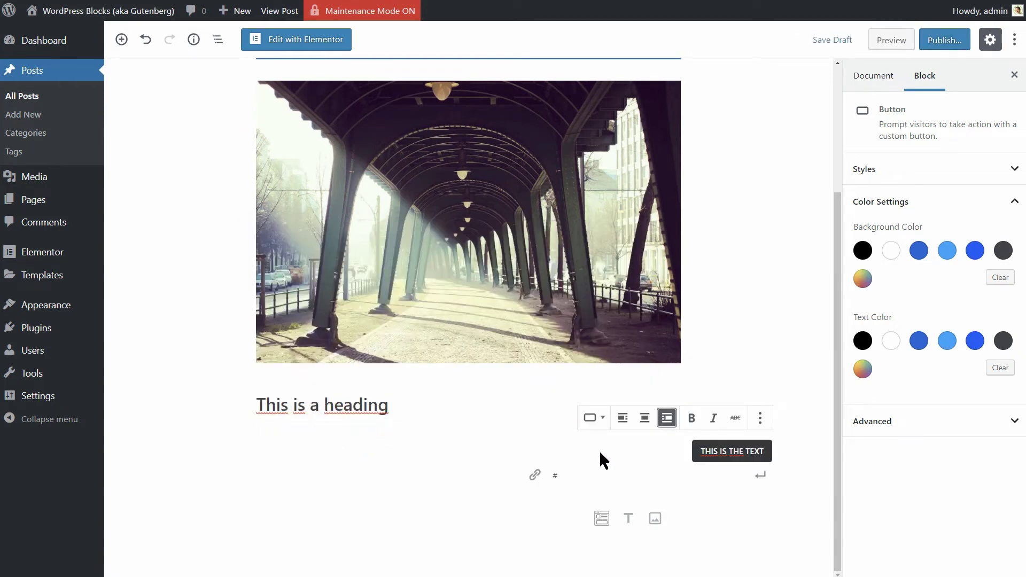
pyautogui.click(625, 419)
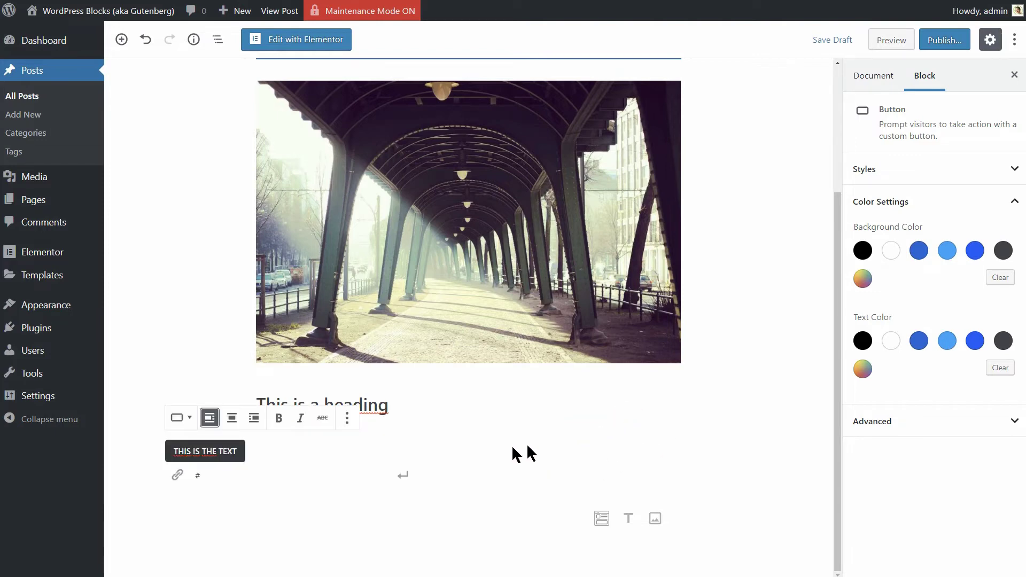
pyautogui.click(231, 417)
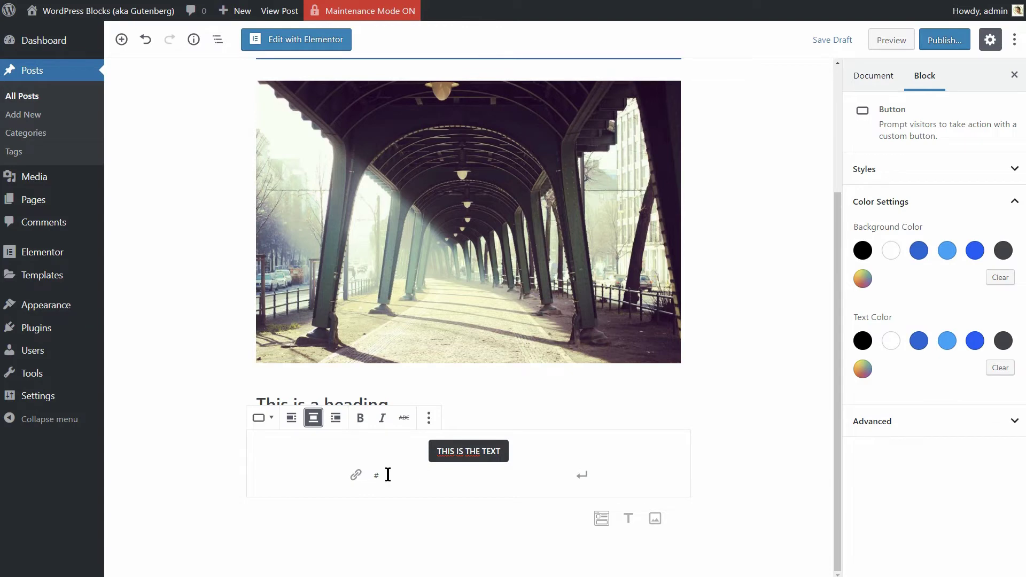
# Step: Give the button a blue background and white text, and clear its '#' link
pyautogui.click(918, 340)
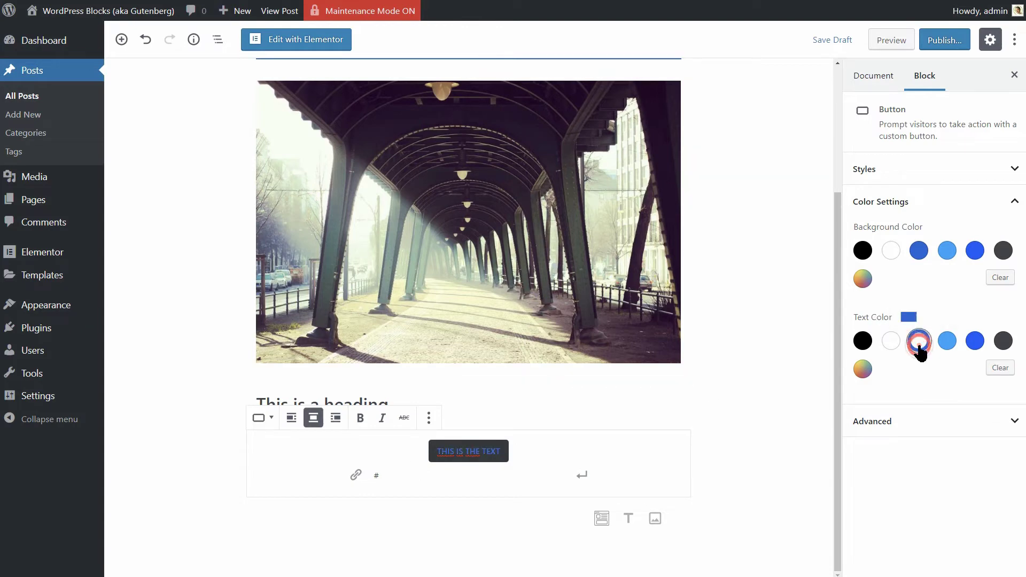
pyautogui.click(892, 254)
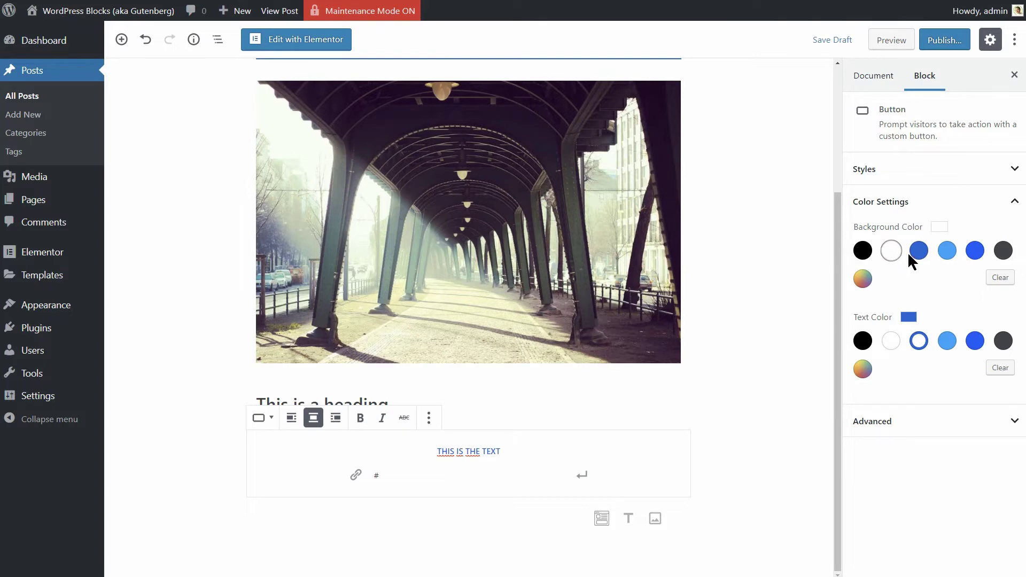
pyautogui.click(917, 253)
pyautogui.click(1003, 342)
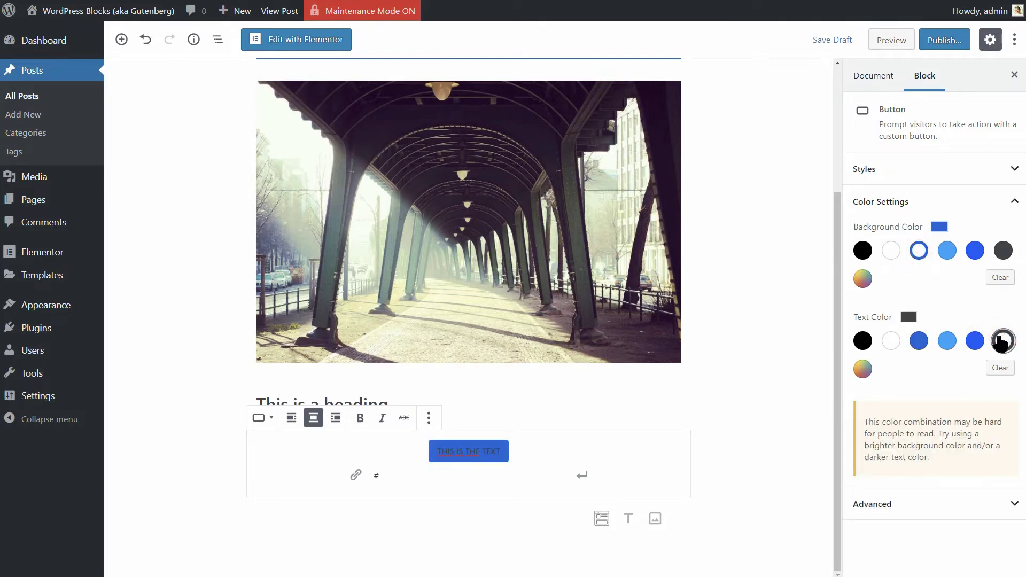
pyautogui.click(891, 341)
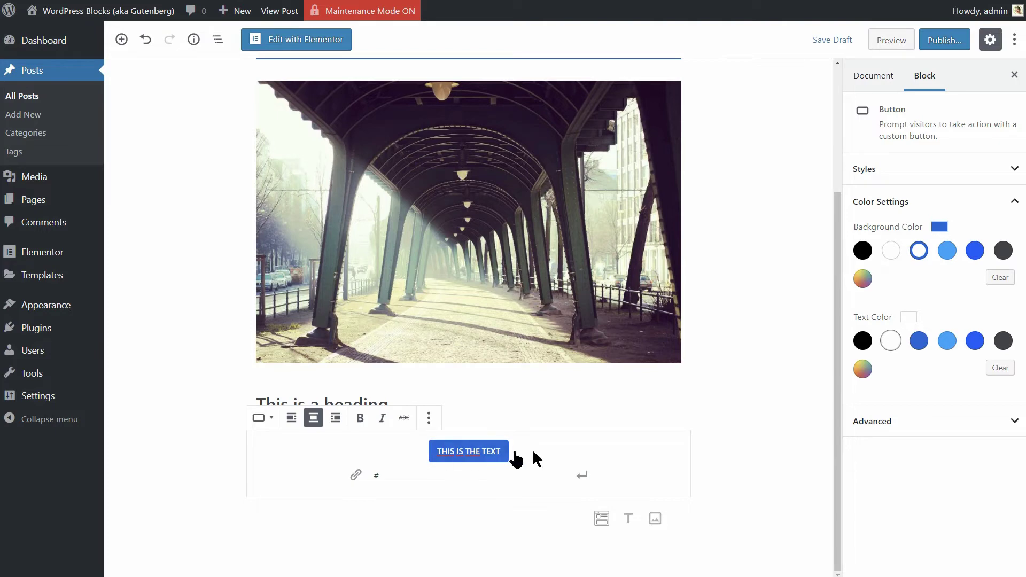
pyautogui.press('BackSpace')
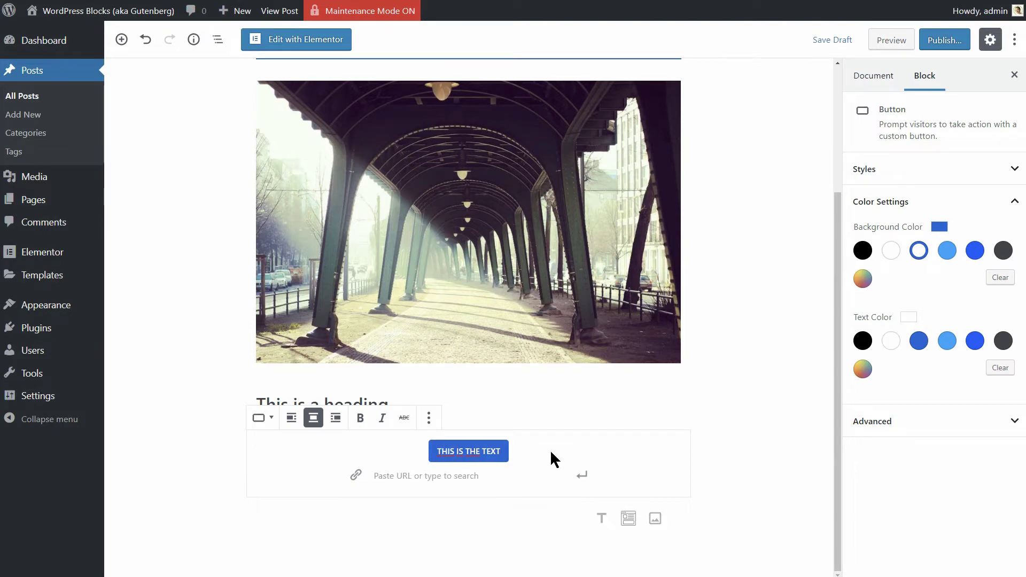
# Step: Remove the single button and insert a Button Group block below the heading
pyautogui.click(429, 417)
pyautogui.click(462, 383)
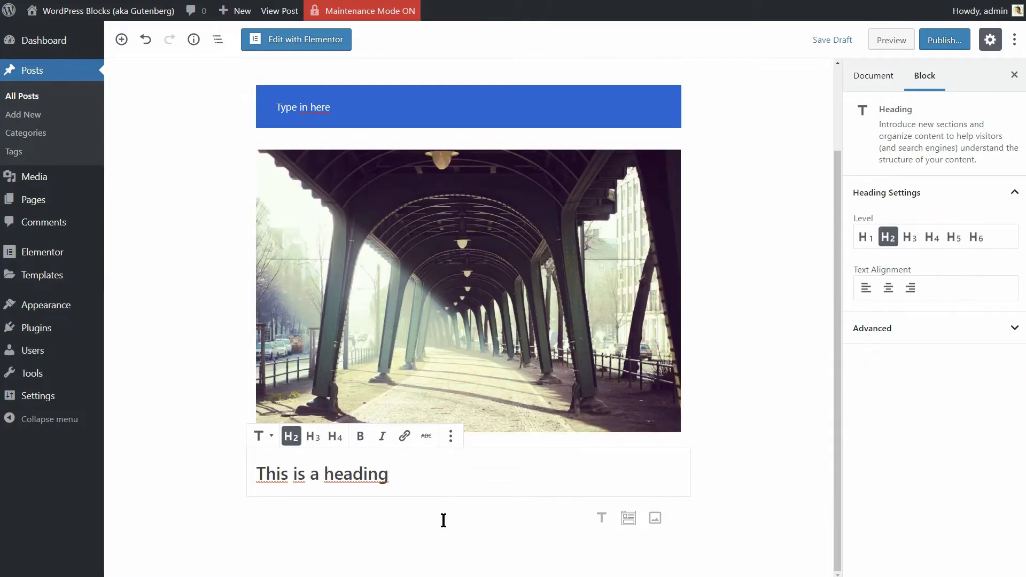
pyautogui.click(245, 518)
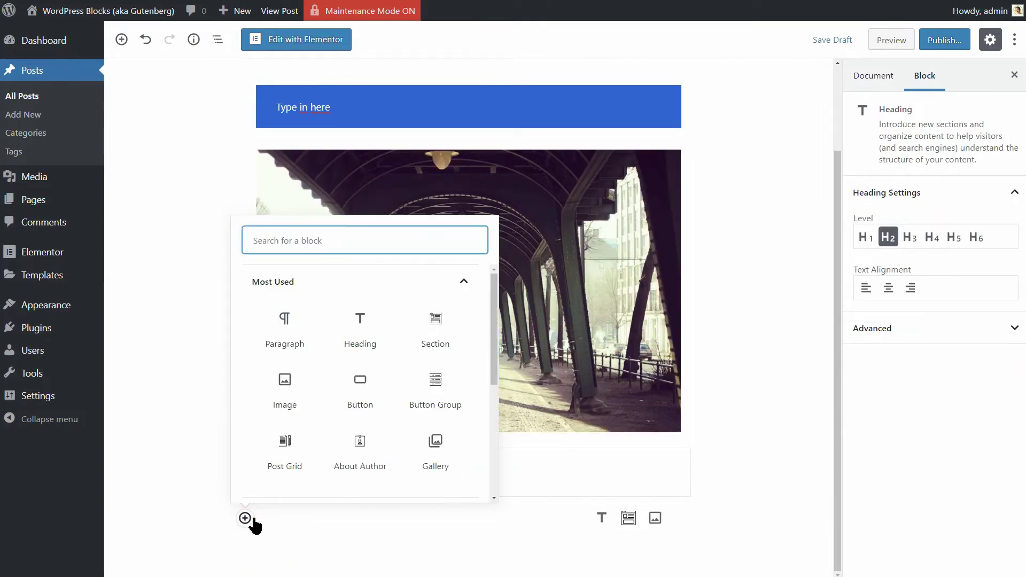
pyautogui.click(431, 412)
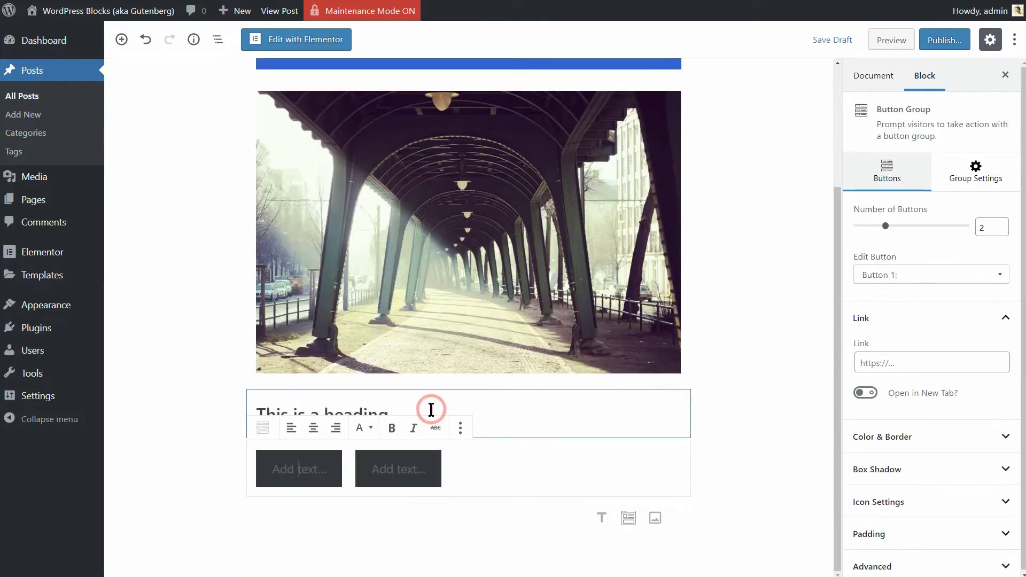
# Step: Set the Button Group to three buttons
pyautogui.click(1000, 224)
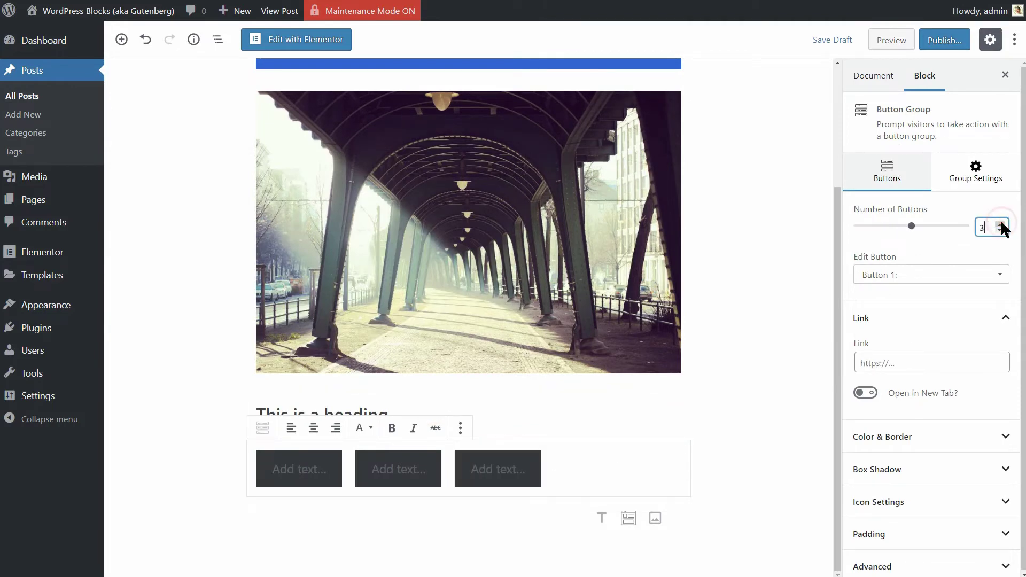
pyautogui.click(1000, 224)
pyautogui.click(999, 224)
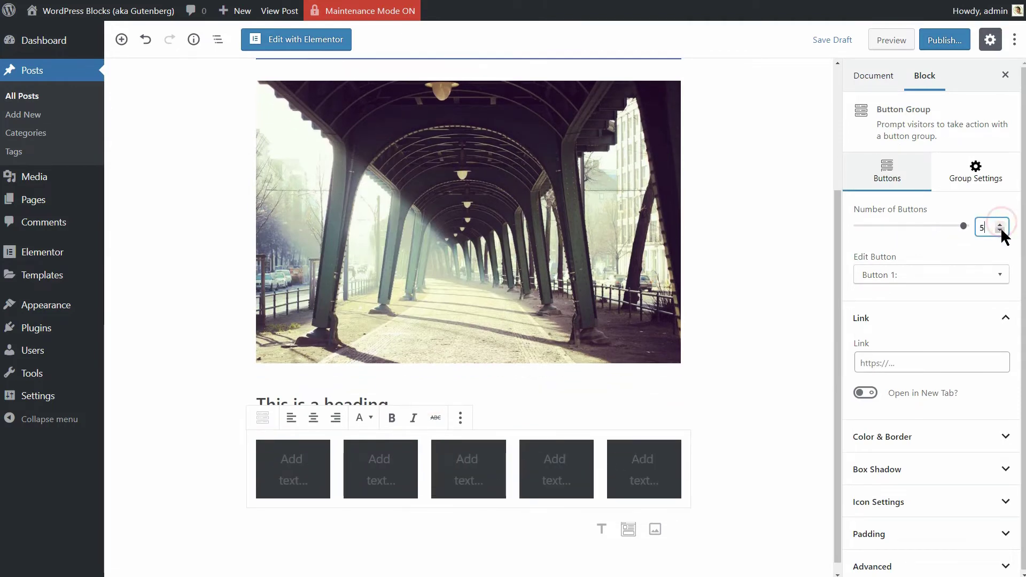
pyautogui.click(1000, 225)
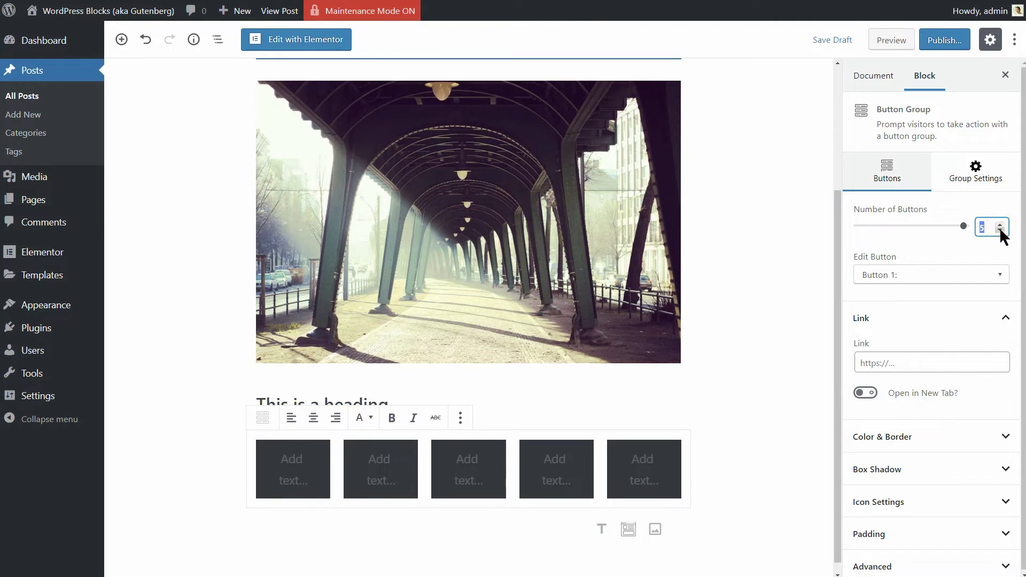
pyautogui.click(1000, 230)
pyautogui.click(1000, 230)
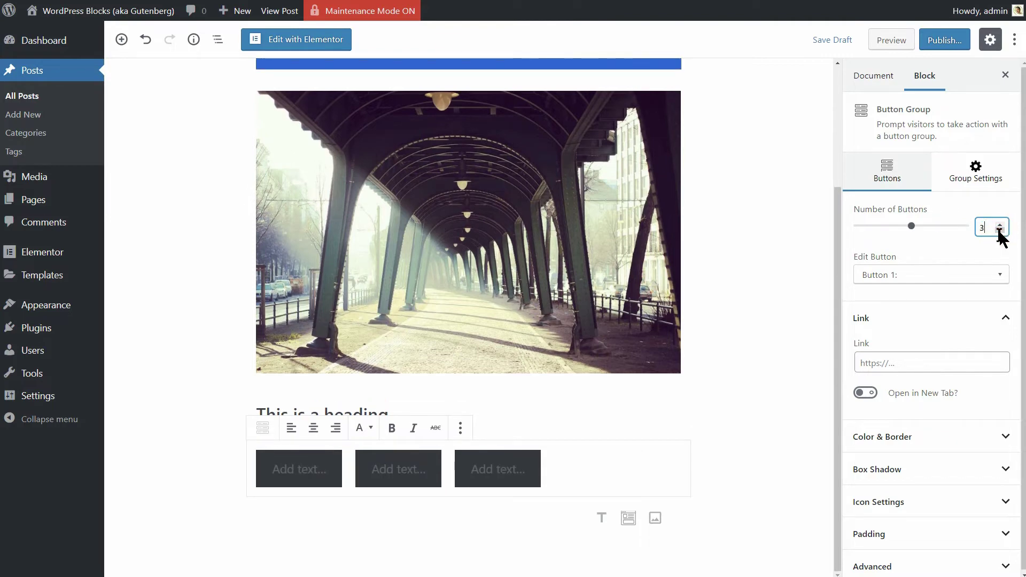
pyautogui.click(1004, 438)
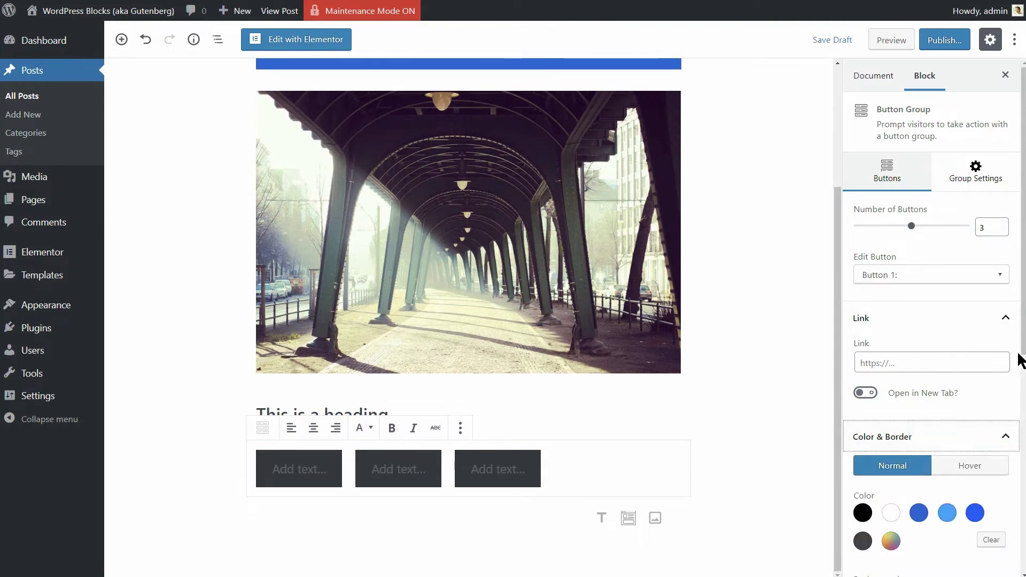
# Step: Give Button 2 blue text on a white background
pyautogui.scroll(-3, 1021, 357)
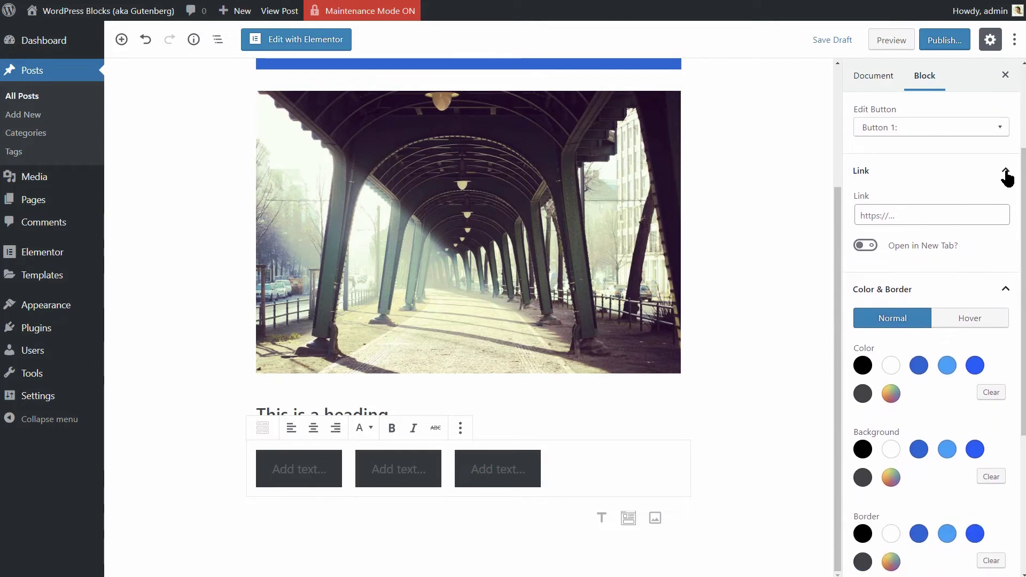
pyautogui.click(997, 131)
pyautogui.click(952, 182)
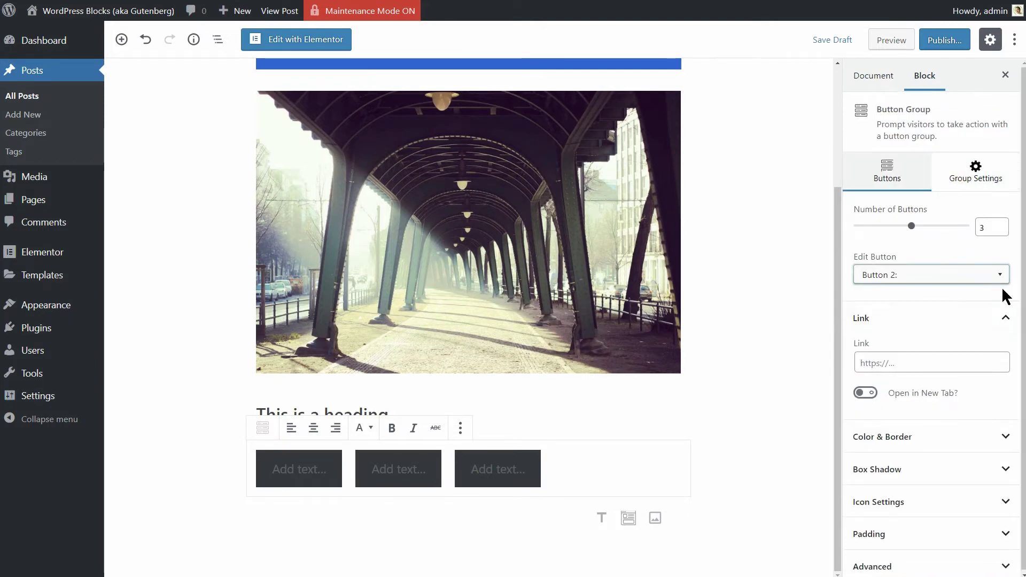
pyautogui.click(1006, 318)
pyautogui.click(1006, 351)
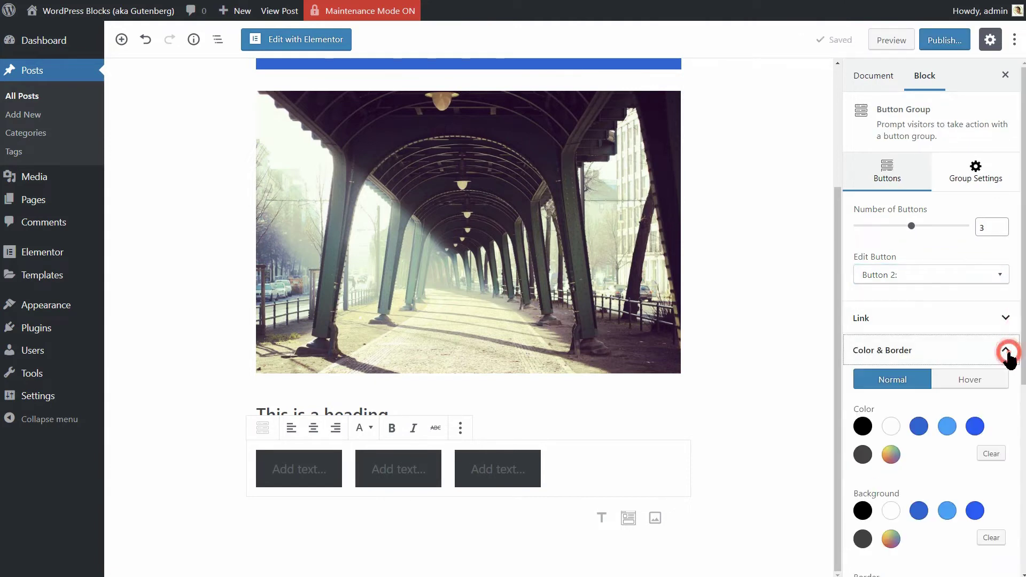
pyautogui.click(919, 426)
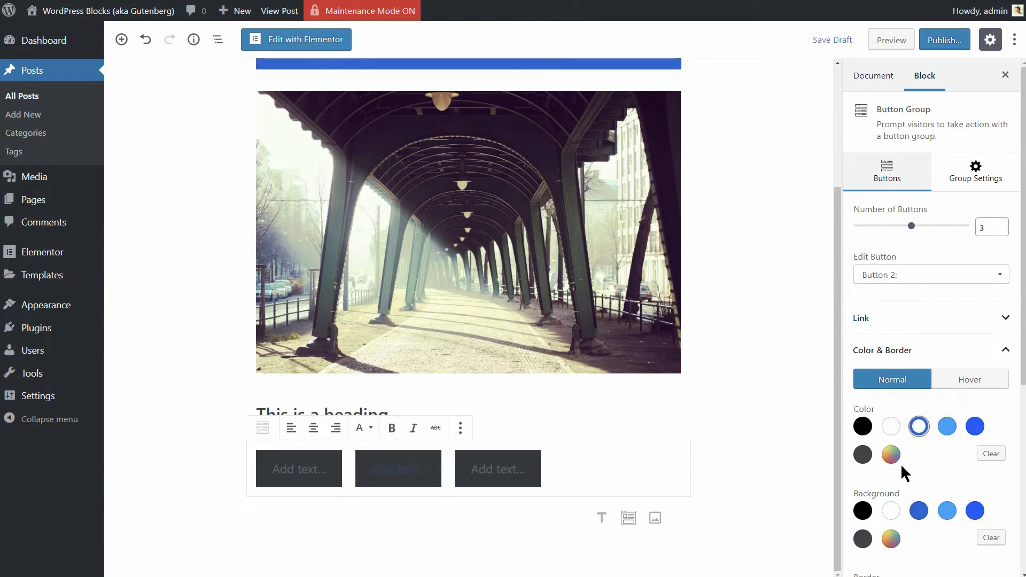
pyautogui.click(891, 510)
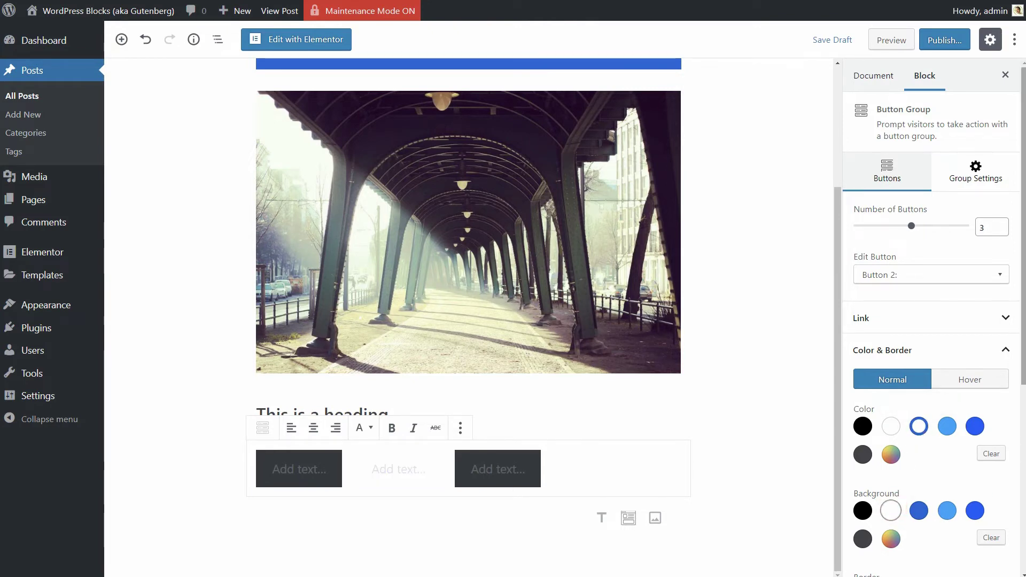
# Step: Give the second button a blue border of width 3 and corner radius 52
pyautogui.scroll(-3, 1018, 427)
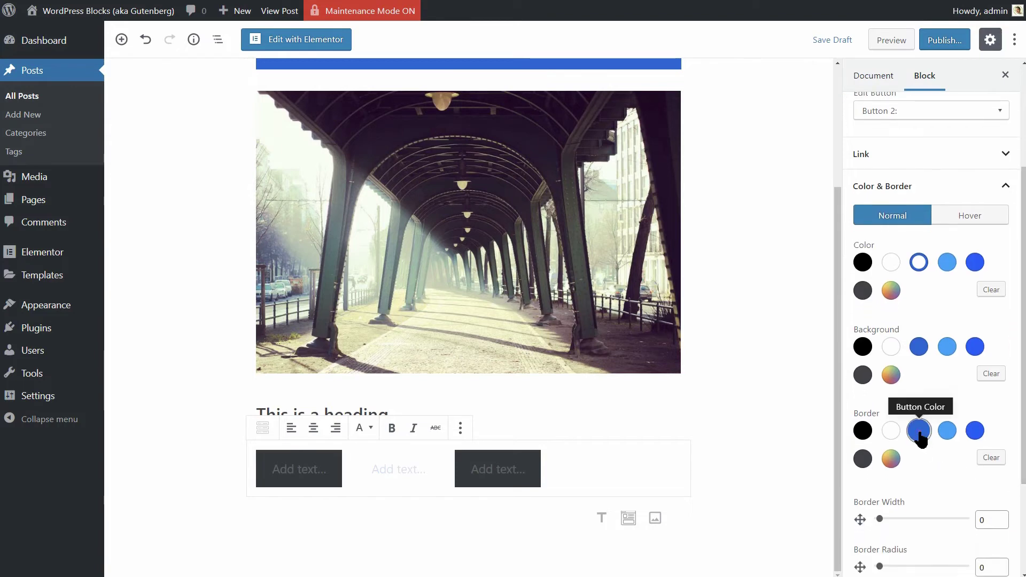
pyautogui.click(918, 431)
pyautogui.moveTo(880, 519); pyautogui.dragTo(906, 520)
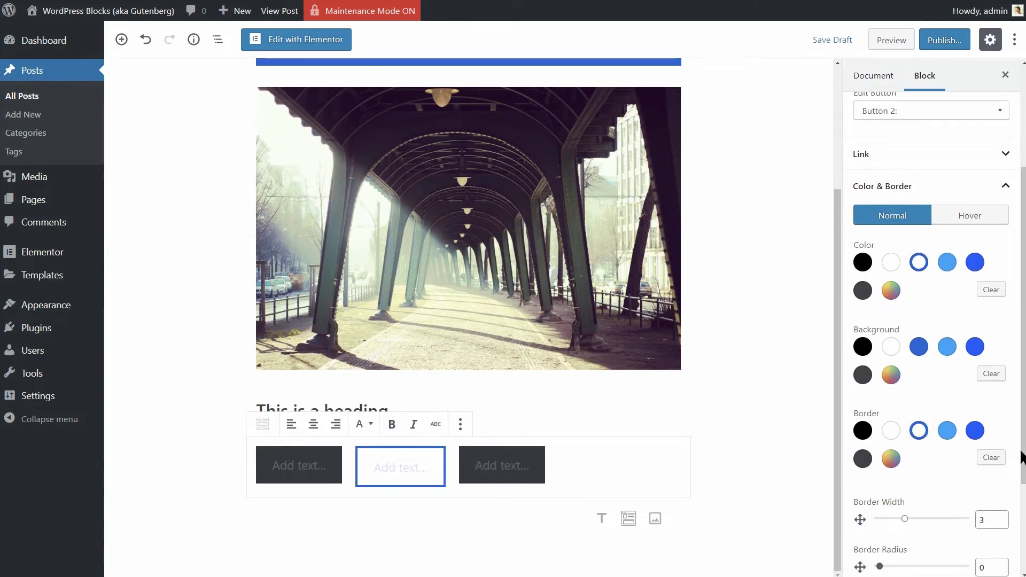
pyautogui.scroll(-2, 1021, 430)
pyautogui.moveTo(882, 477); pyautogui.dragTo(923, 477)
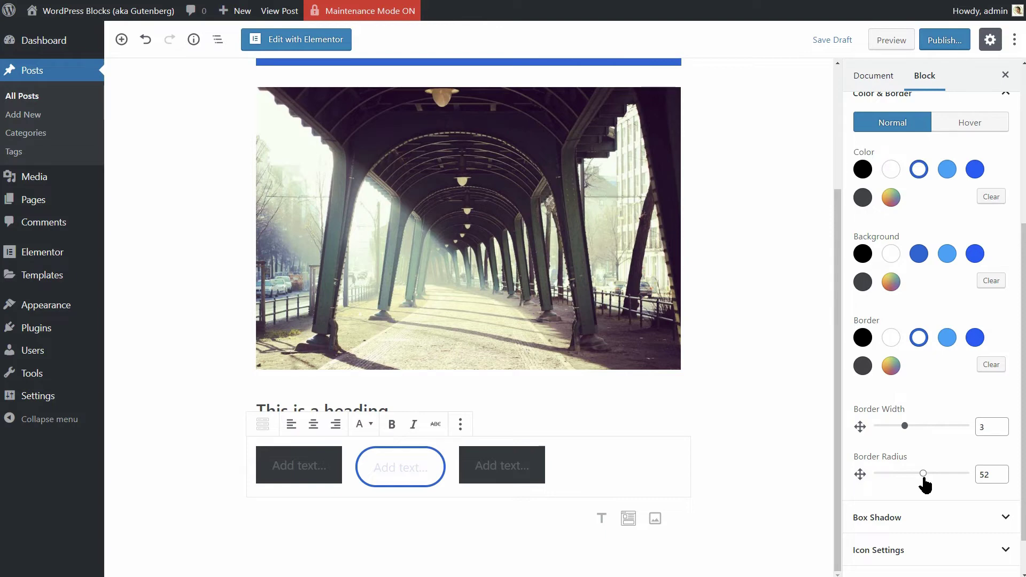
# Step: Set the second button's hover background to a custom yellow-green
pyautogui.click(971, 128)
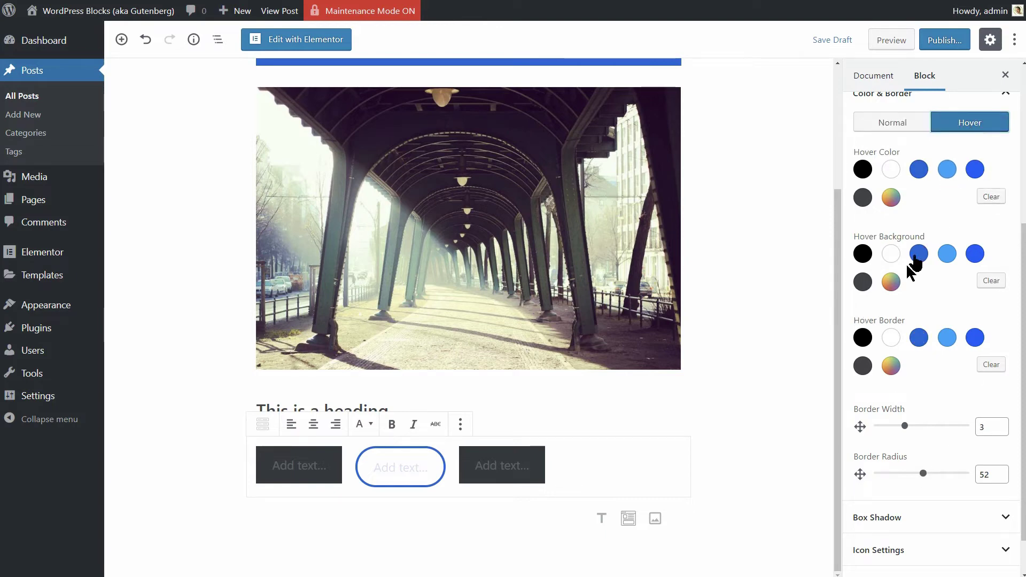
pyautogui.click(890, 281)
pyautogui.moveTo(841, 407); pyautogui.dragTo(858, 414)
pyautogui.click(956, 309)
pyautogui.click(986, 287)
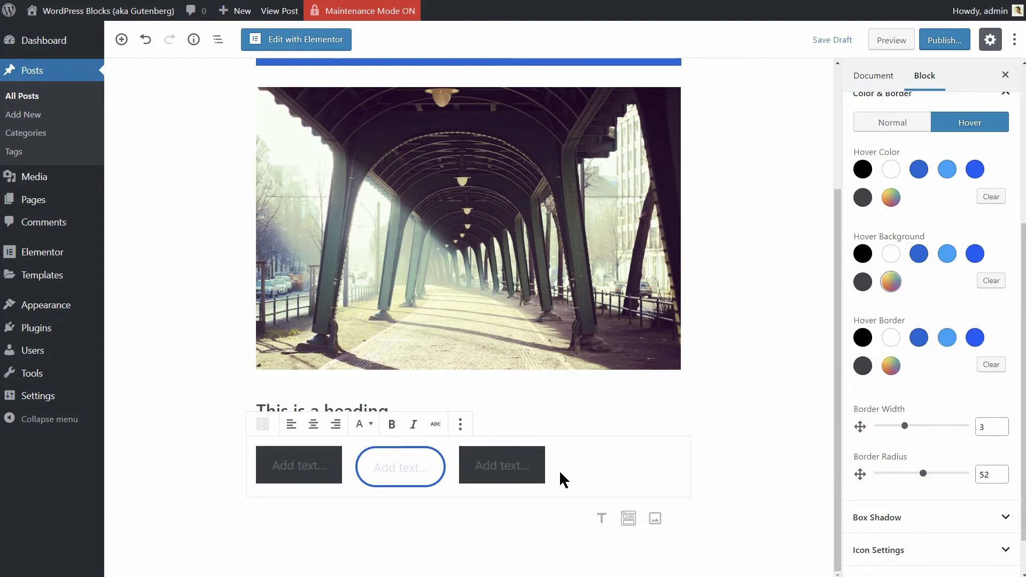
# Step: Make the second button's link open in a new tab
pyautogui.scroll(5, 933, 321)
pyautogui.click(1005, 352)
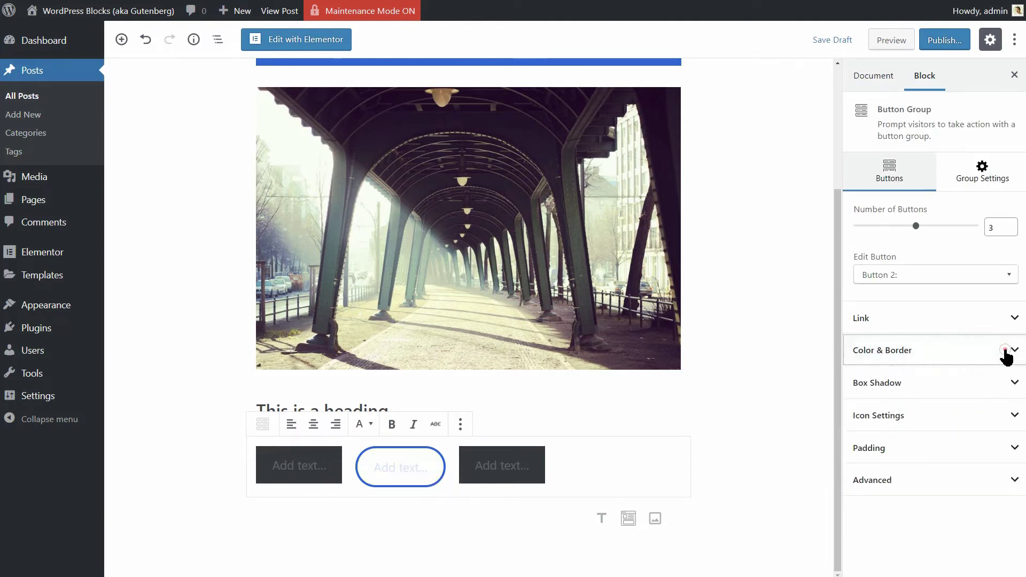
pyautogui.click(995, 329)
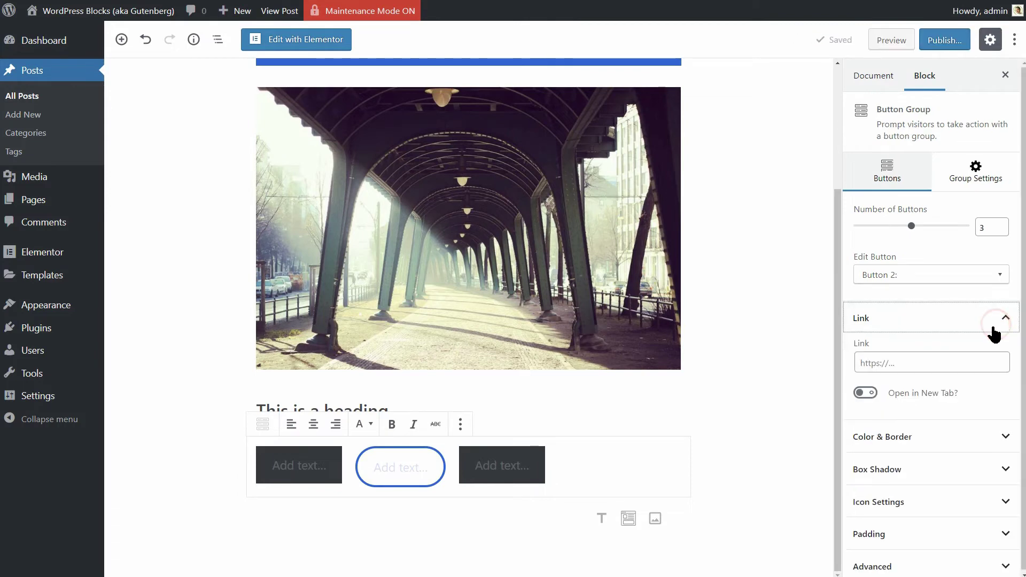
pyautogui.click(865, 395)
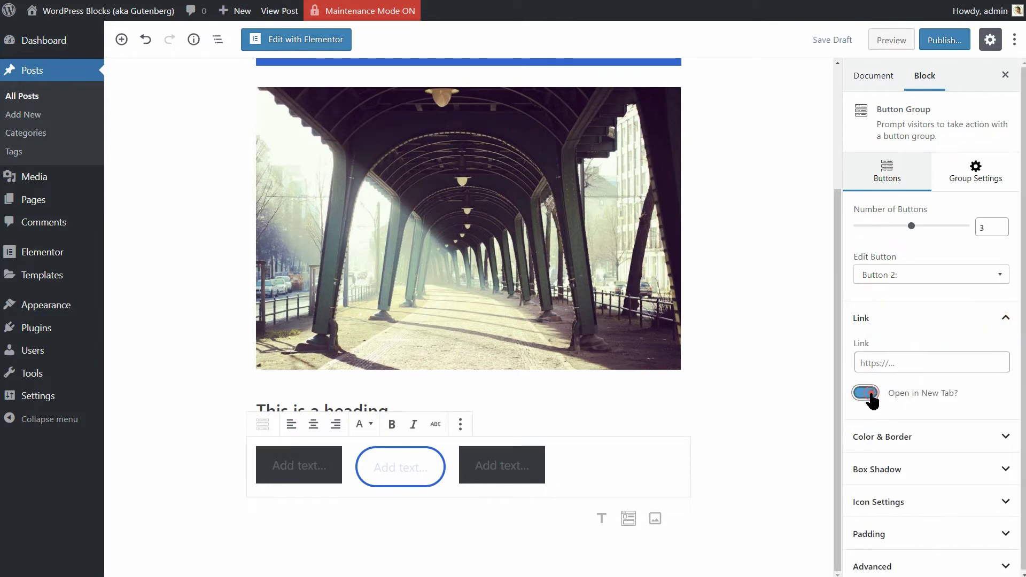
pyautogui.click(1008, 319)
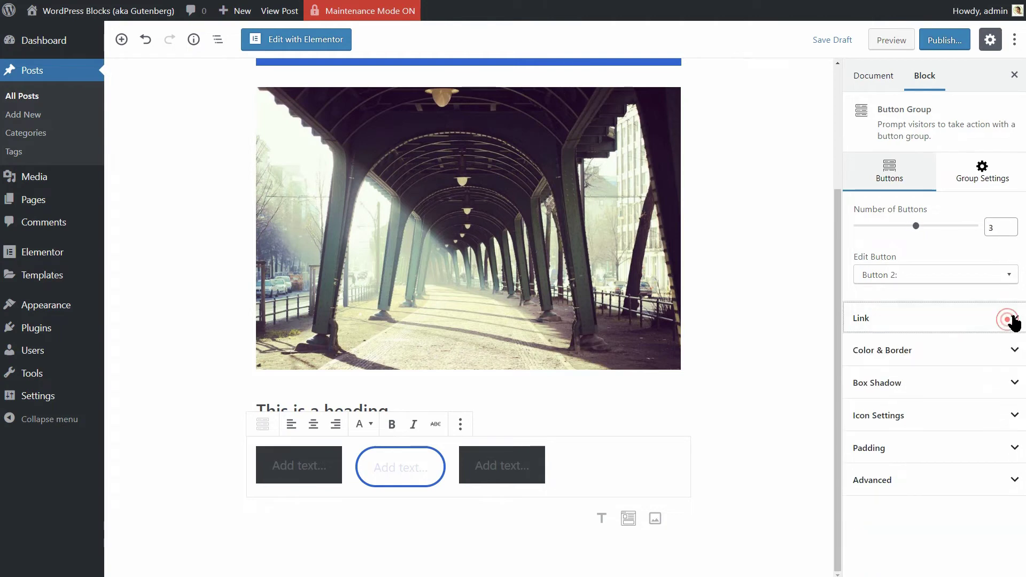
# Step: Turn on the second button's box shadow and increase its hover shadow blur
pyautogui.click(971, 393)
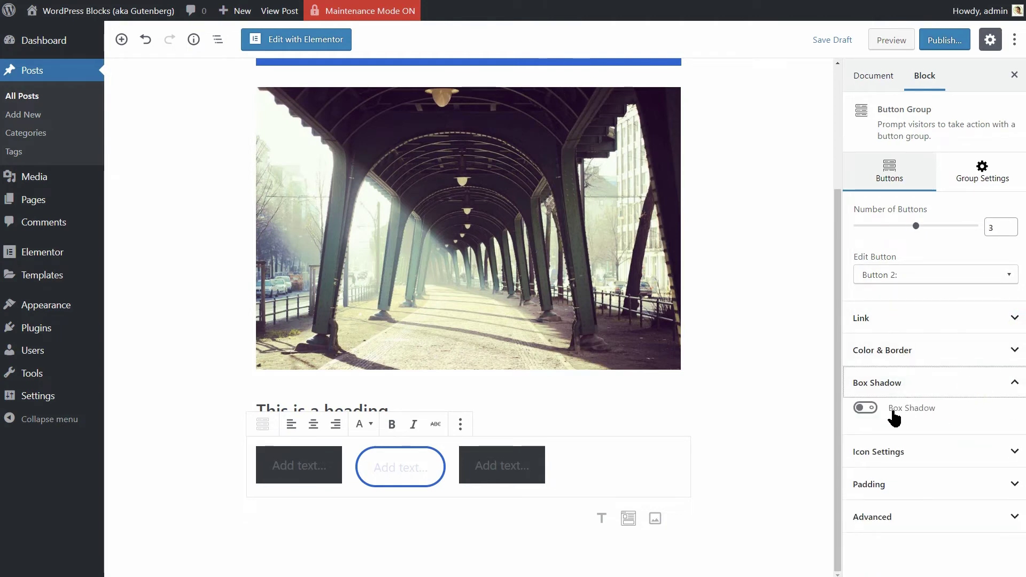
pyautogui.click(868, 410)
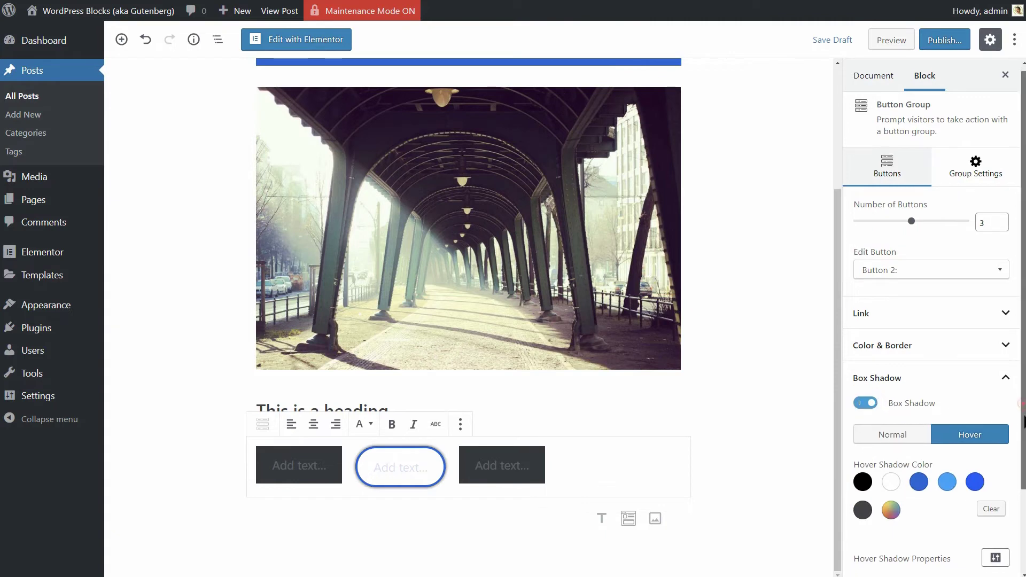
pyautogui.scroll(-2, 1021, 409)
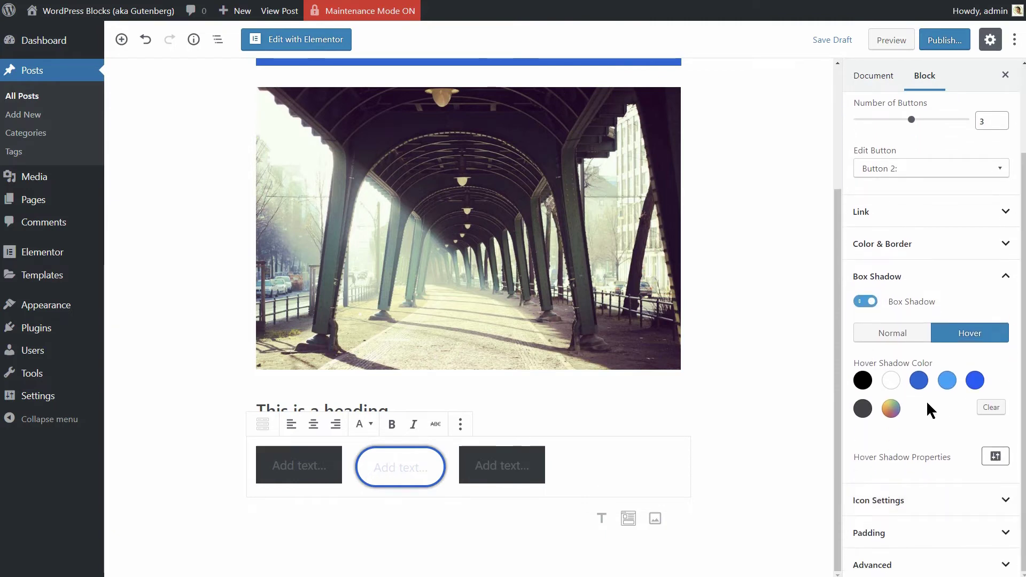
pyautogui.click(995, 456)
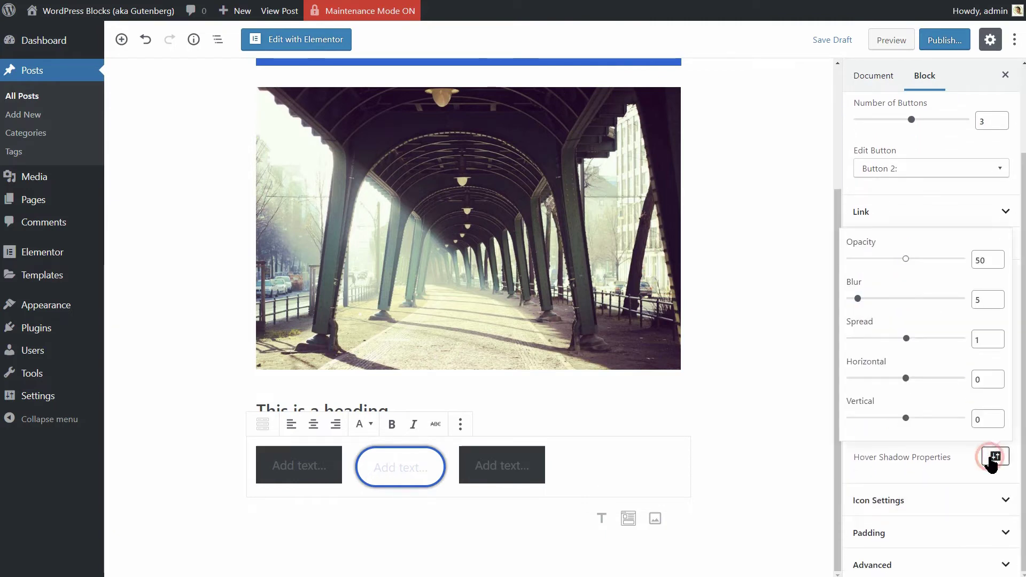
pyautogui.moveTo(857, 298)
pyautogui.mouseDown()
pyautogui.moveTo(918, 299)
pyautogui.moveTo(866, 300)
pyautogui.mouseUp()
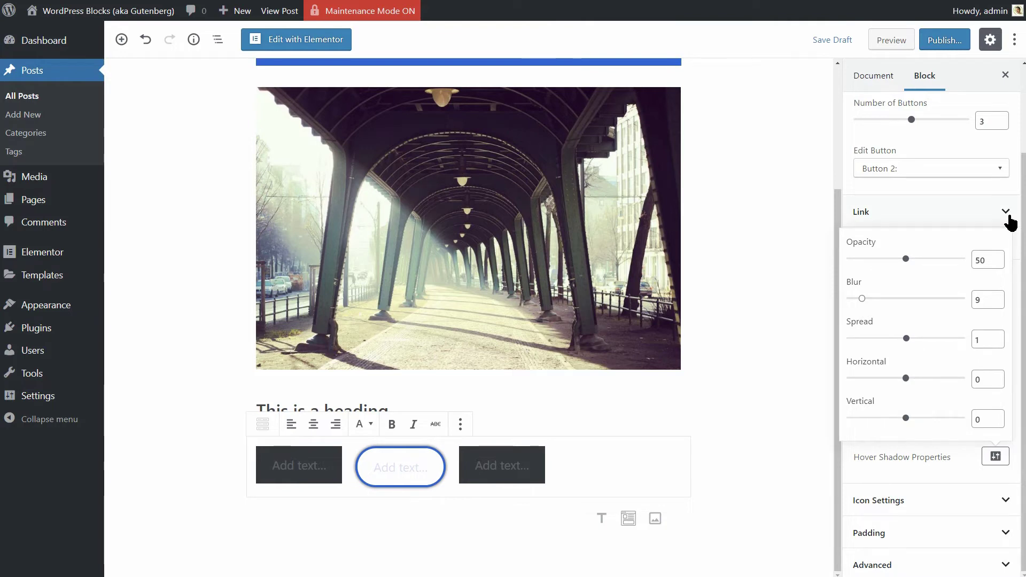
# Step: Centre the row of three buttons in the group
pyautogui.click(1005, 212)
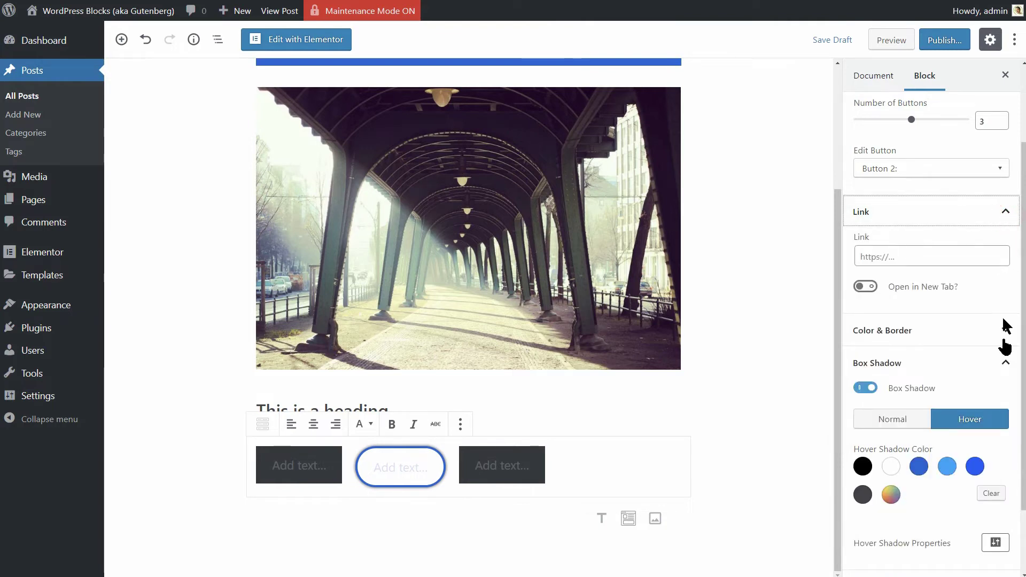
pyautogui.scroll(-2, 962, 374)
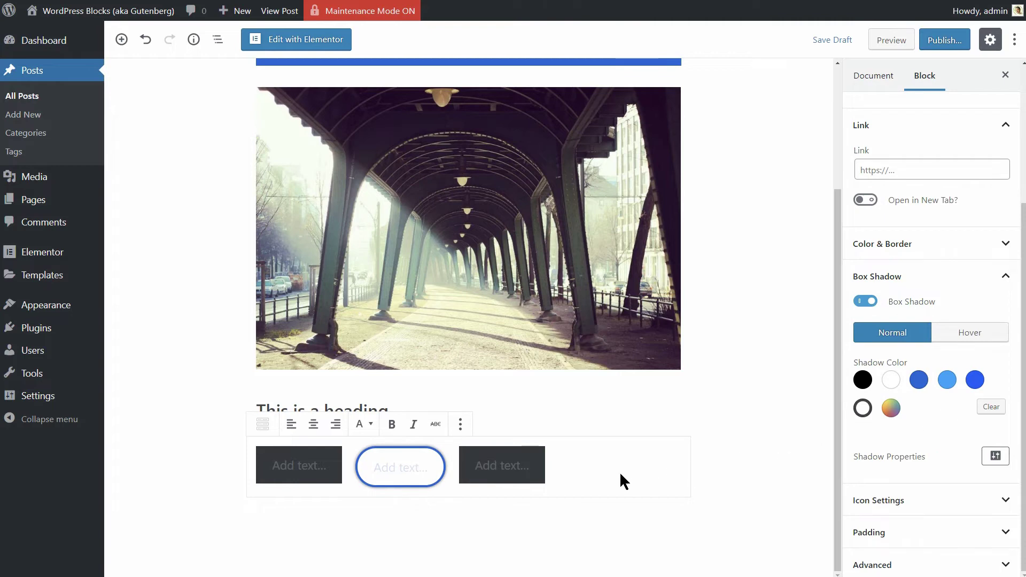
pyautogui.click(314, 425)
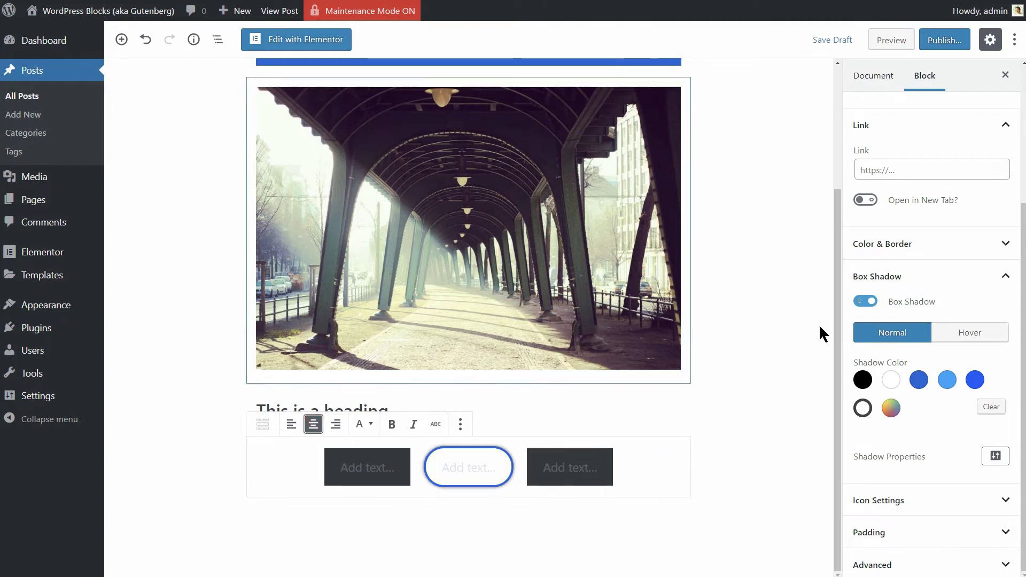
pyautogui.moveTo(839, 344); pyautogui.dragTo(839, 204)
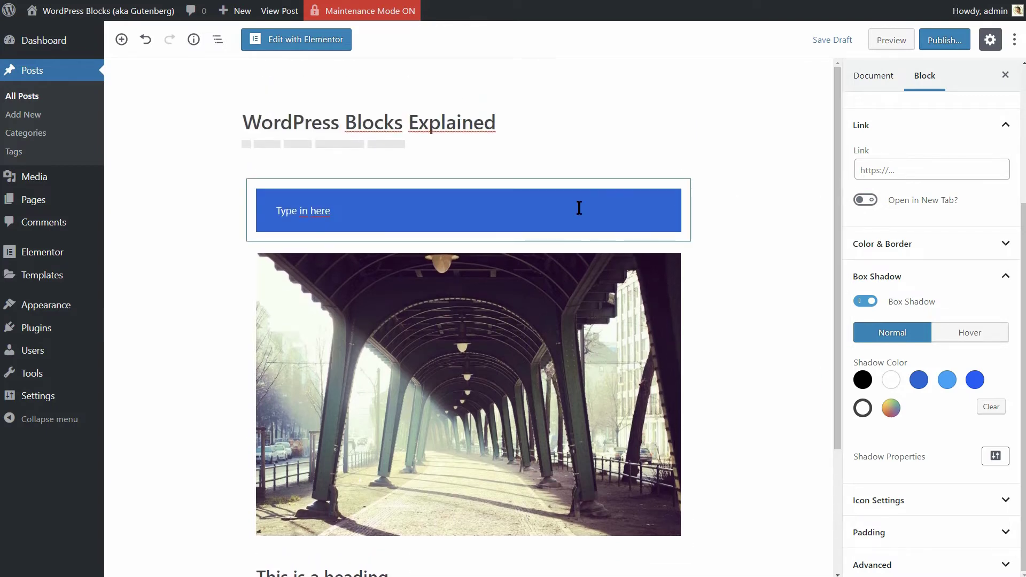
# Step: Centre-align the 'Type in here' text in the blue paragraph
pyautogui.click(580, 209)
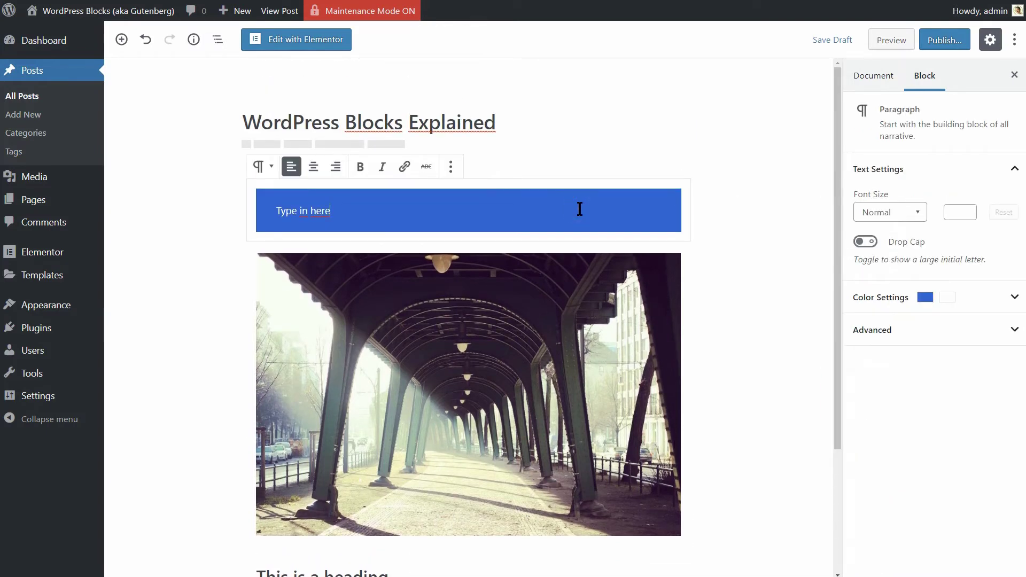
pyautogui.click(544, 304)
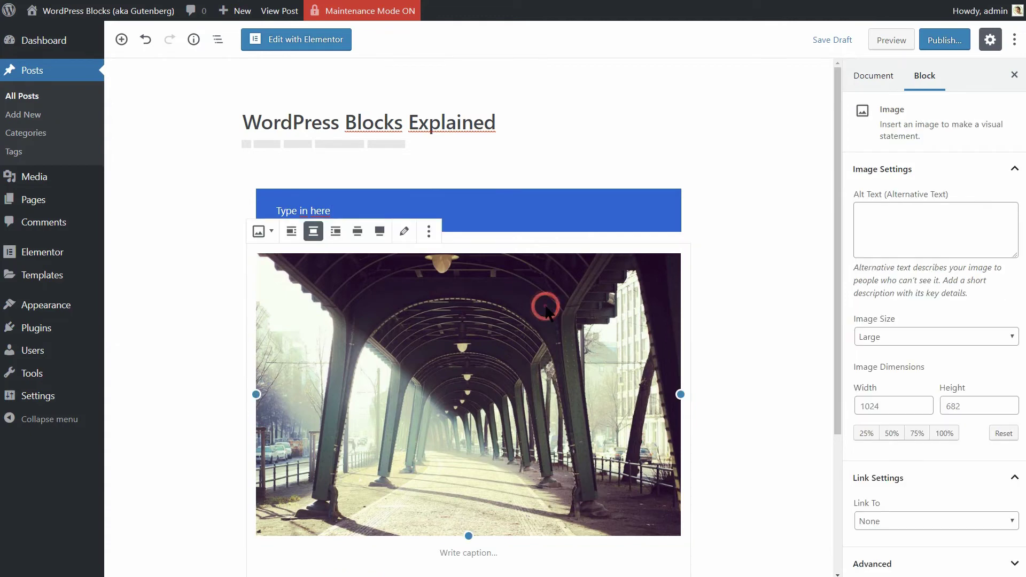
pyautogui.click(483, 208)
pyautogui.click(313, 167)
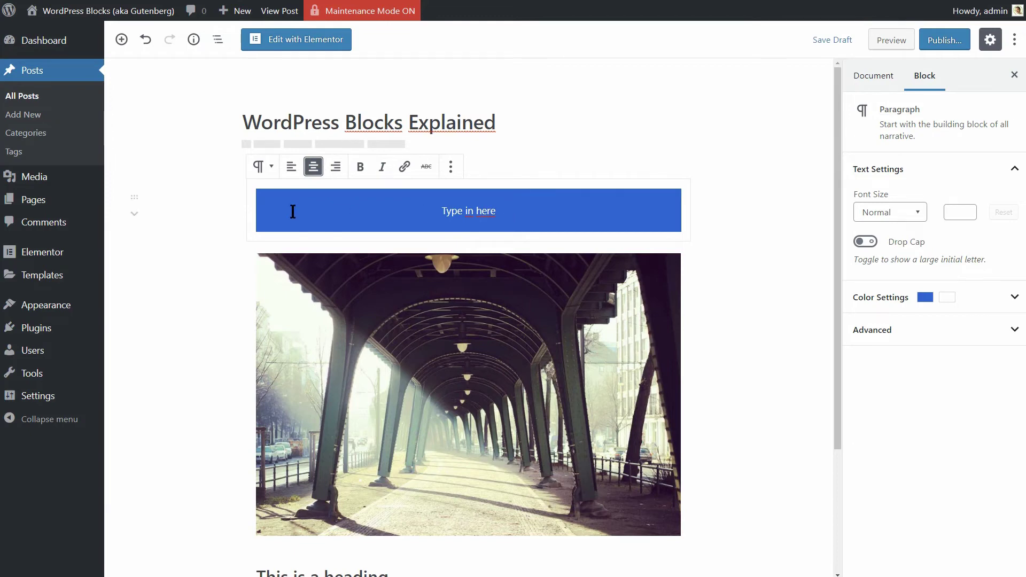
# Step: Remove the blue paragraph block, then undo the removal to restore it
pyautogui.click(449, 168)
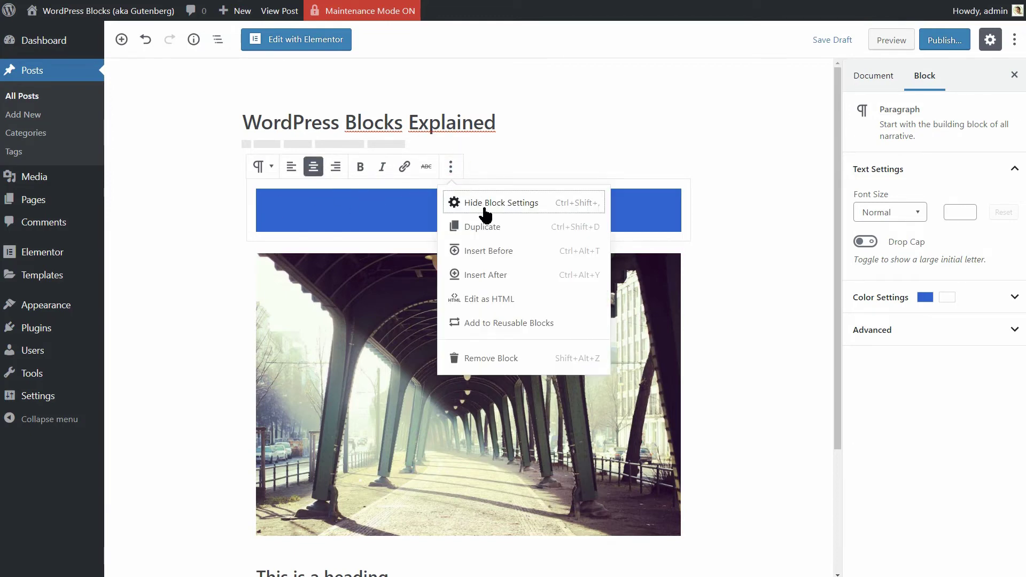
pyautogui.click(489, 359)
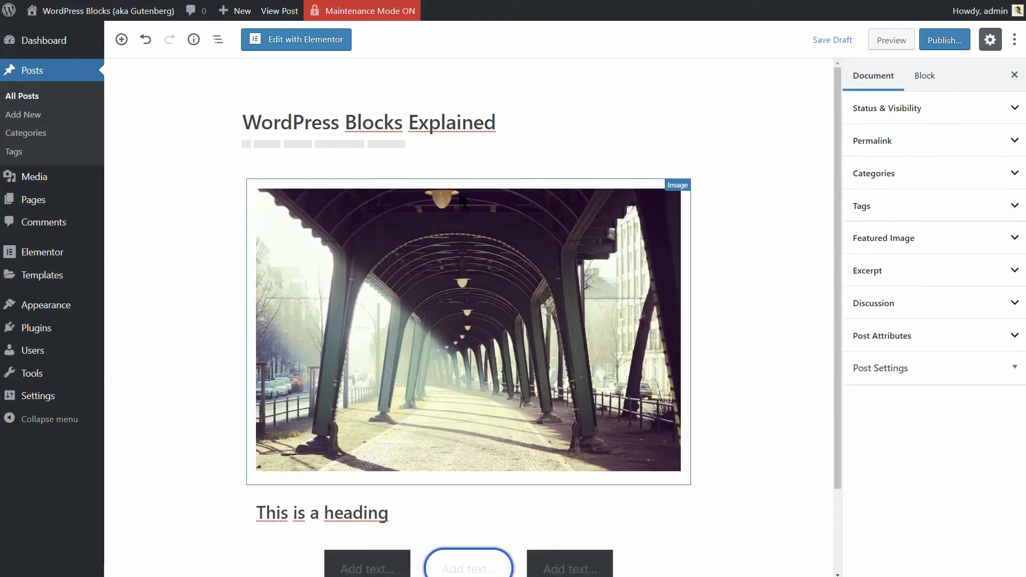
pyautogui.hotkey('ctrl', 'z')
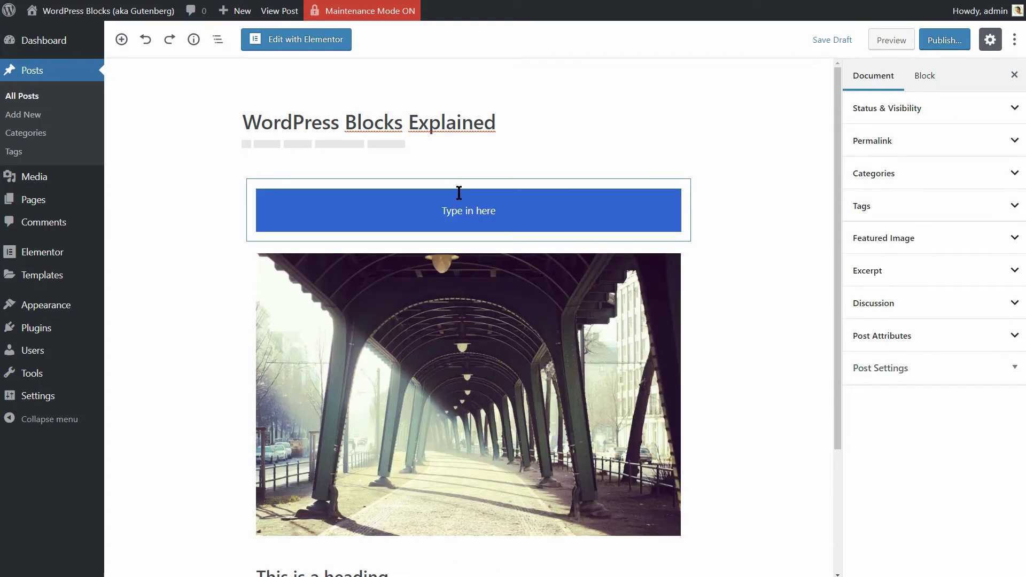
pyautogui.click(486, 208)
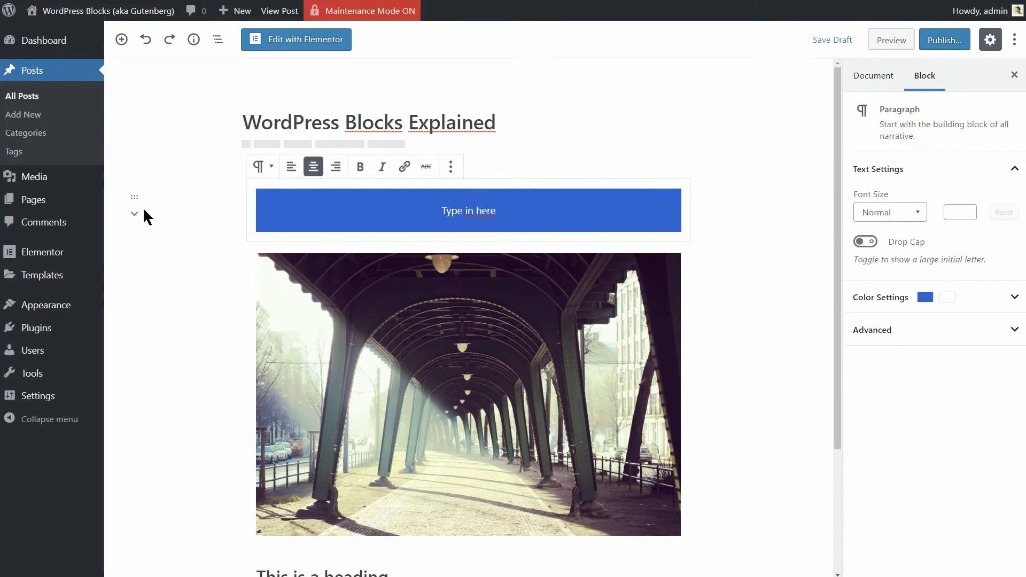
pyautogui.click(134, 213)
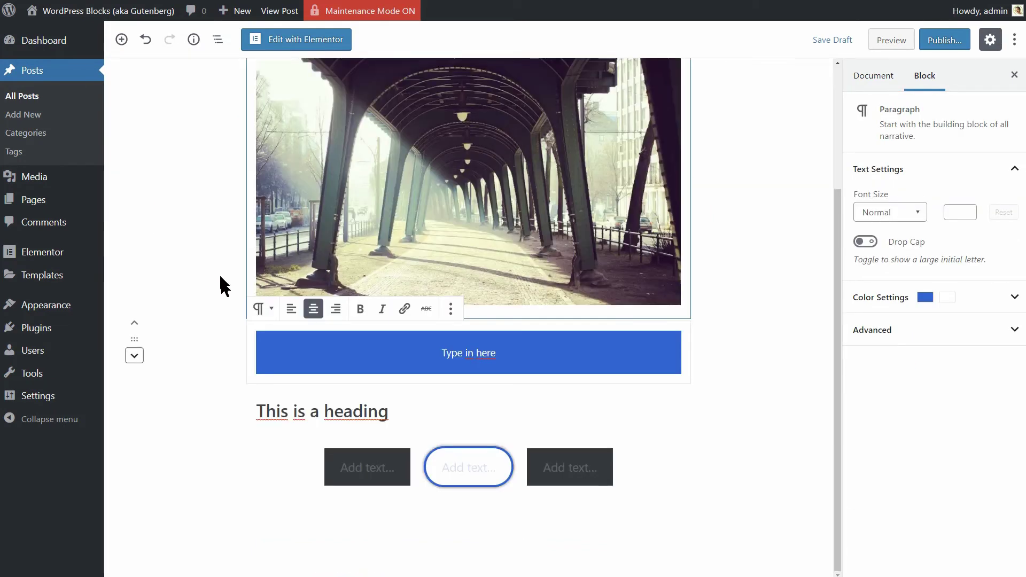
pyautogui.click(134, 323)
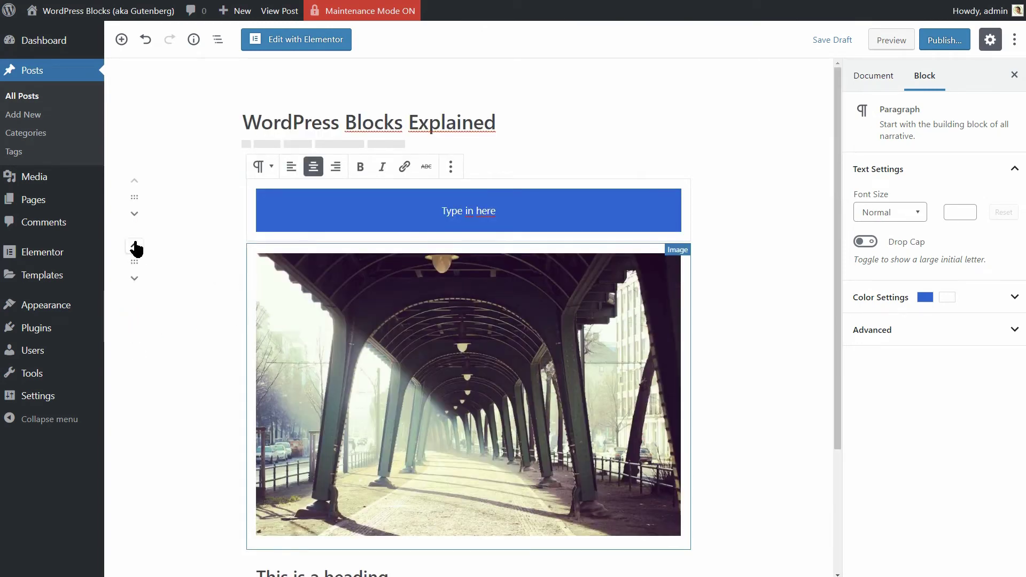
pyautogui.moveTo(136, 197); pyautogui.dragTo(158, 213)
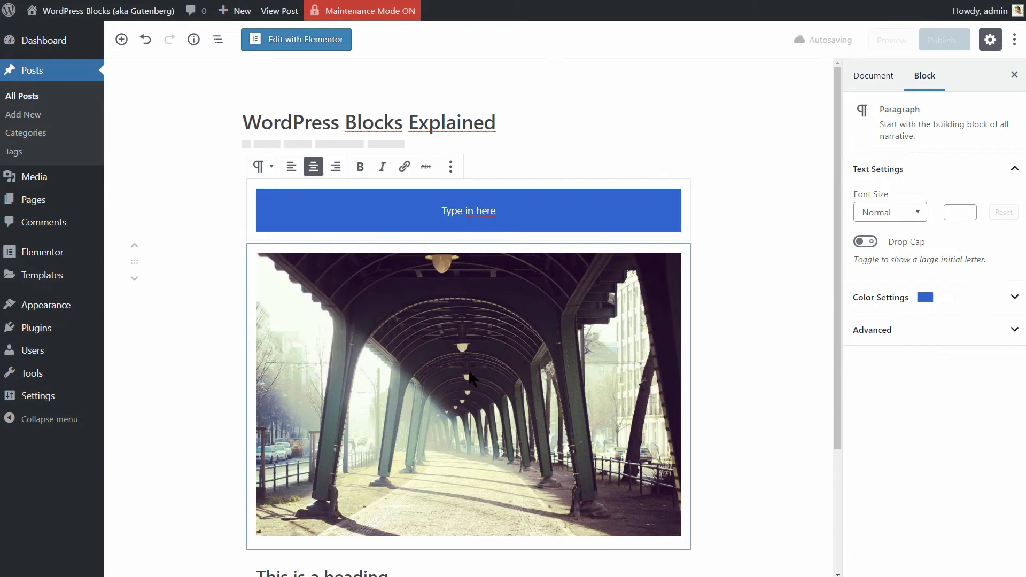
pyautogui.moveTo(836, 351)
pyautogui.mouseDown()
pyautogui.moveTo(838, 423)
pyautogui.moveTo(835, 349)
pyautogui.moveTo(825, 348)
pyautogui.mouseUp()
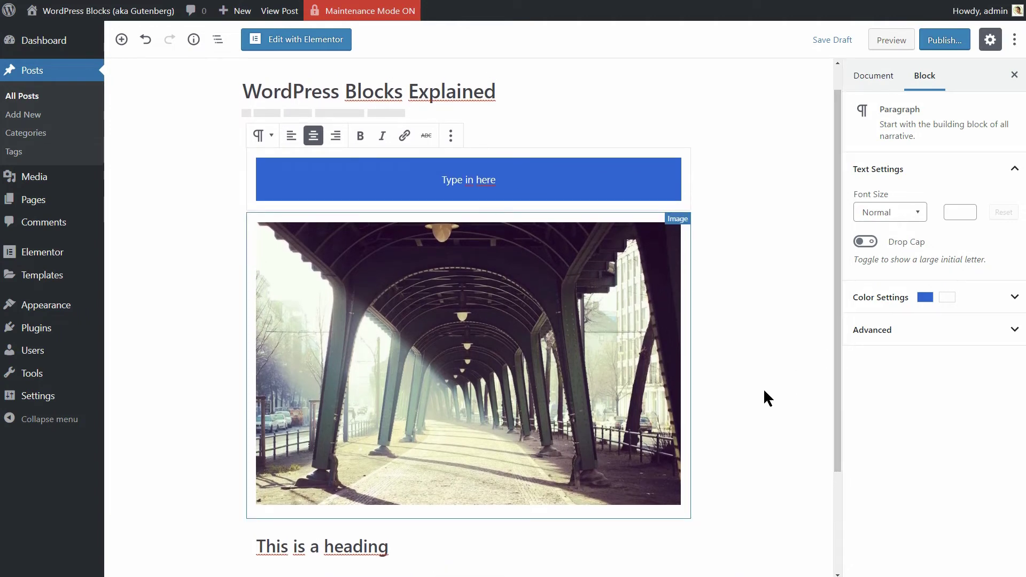
pyautogui.hotkey('shift', 'alt', 'h')
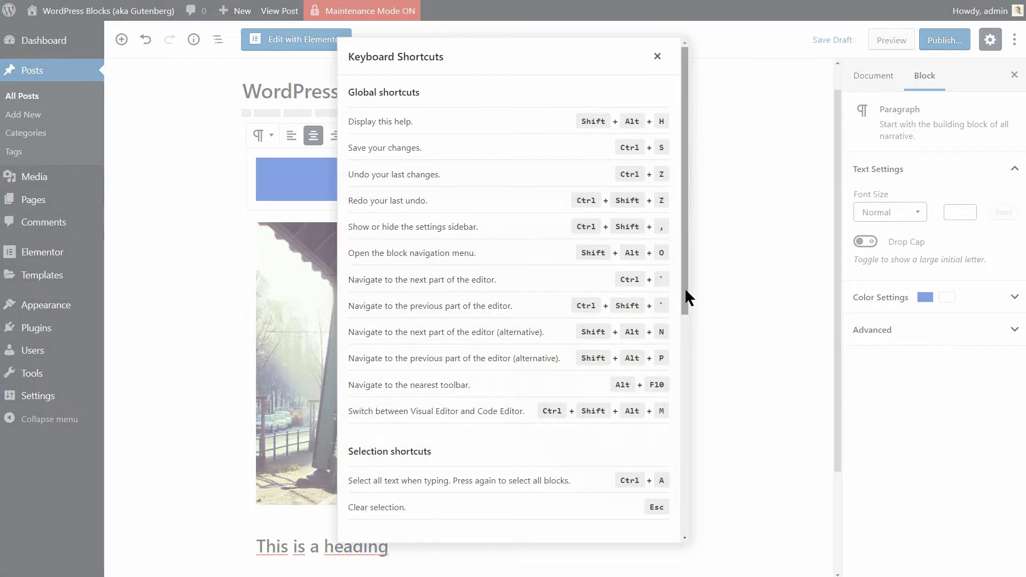
pyautogui.scroll(-3, 685, 294)
pyautogui.moveTo(687, 379); pyautogui.dragTo(698, 86)
pyautogui.click(657, 56)
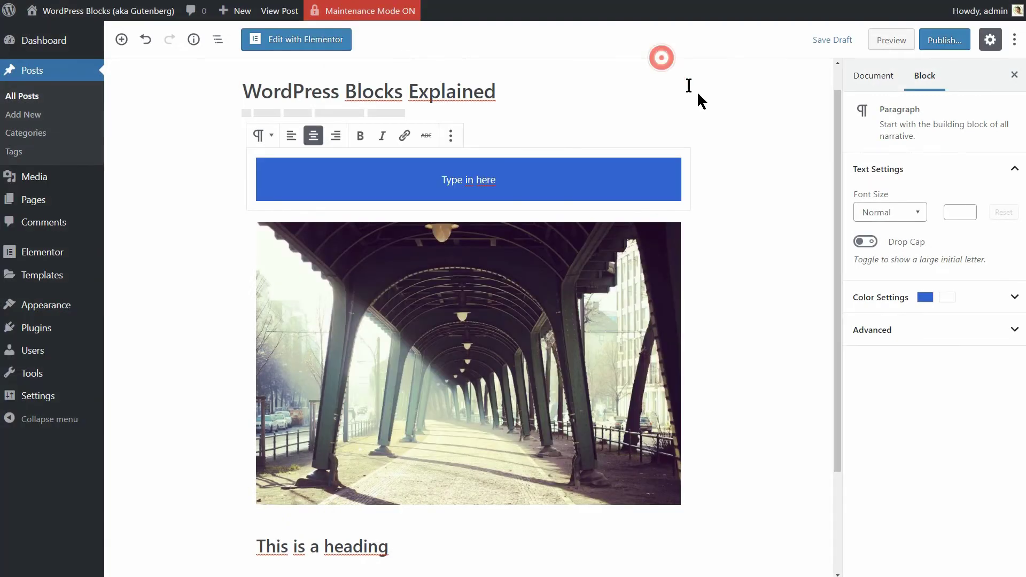
# Step: Insert a Columns block between the blue paragraph and the photo
pyautogui.click(527, 177)
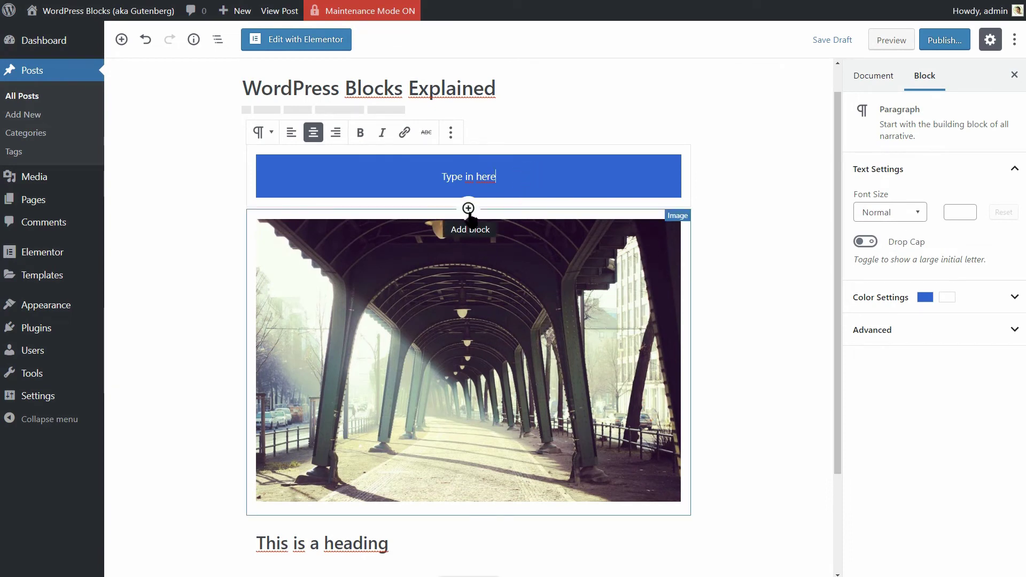
pyautogui.click(469, 209)
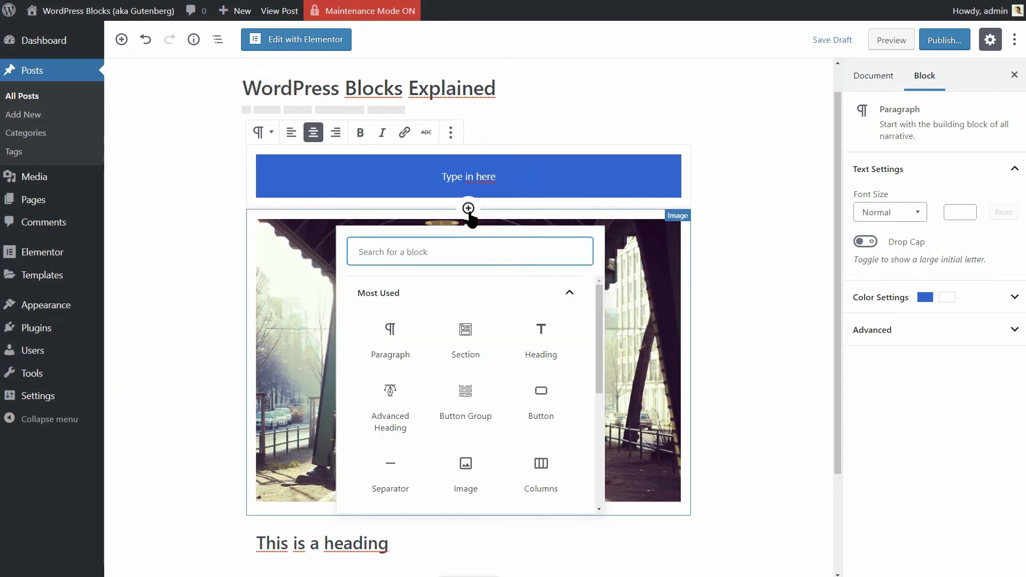
pyautogui.write('colu')
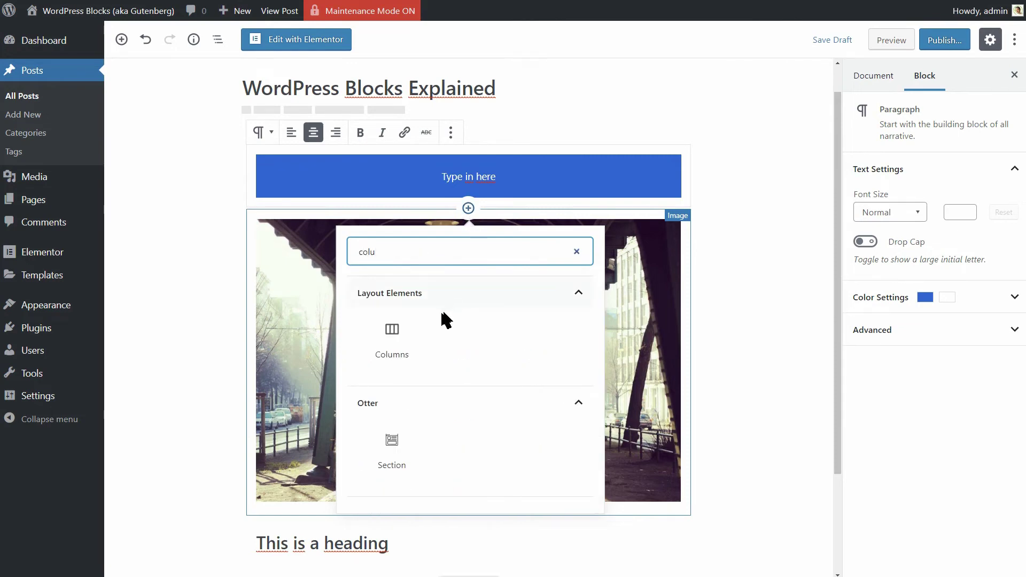
pyautogui.click(395, 328)
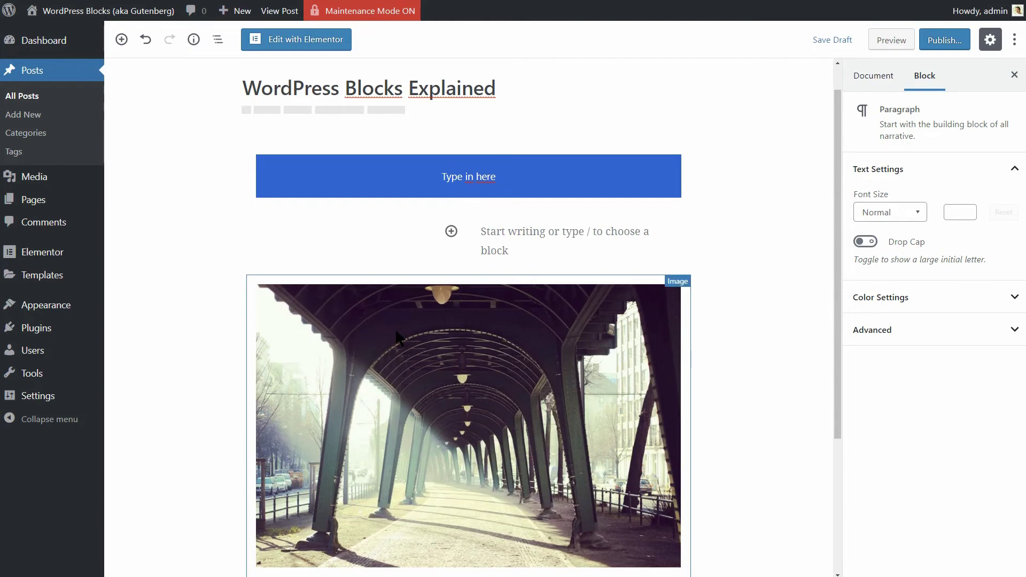
# Step: Set the Columns block to three columns
pyautogui.click(410, 243)
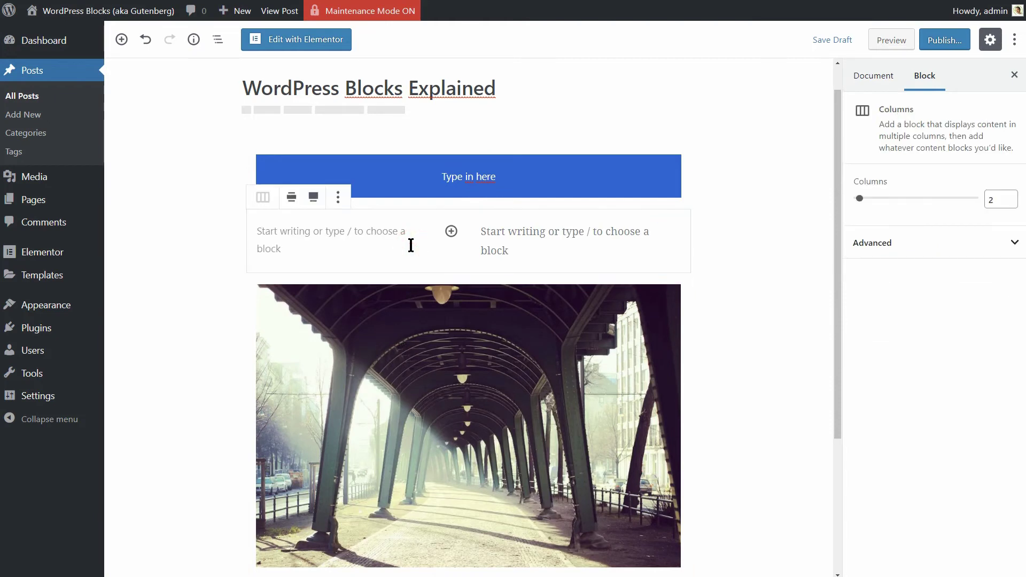
pyautogui.click(1009, 197)
pyautogui.click(1010, 197)
pyautogui.click(1010, 196)
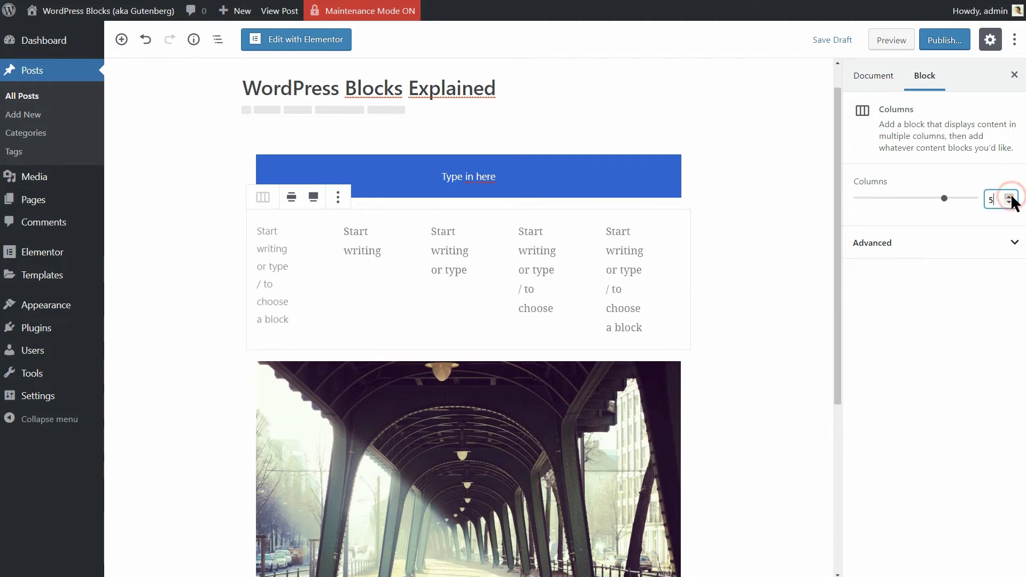
pyautogui.click(1010, 197)
pyautogui.click(1009, 203)
pyautogui.click(1009, 203)
pyautogui.click(1009, 203)
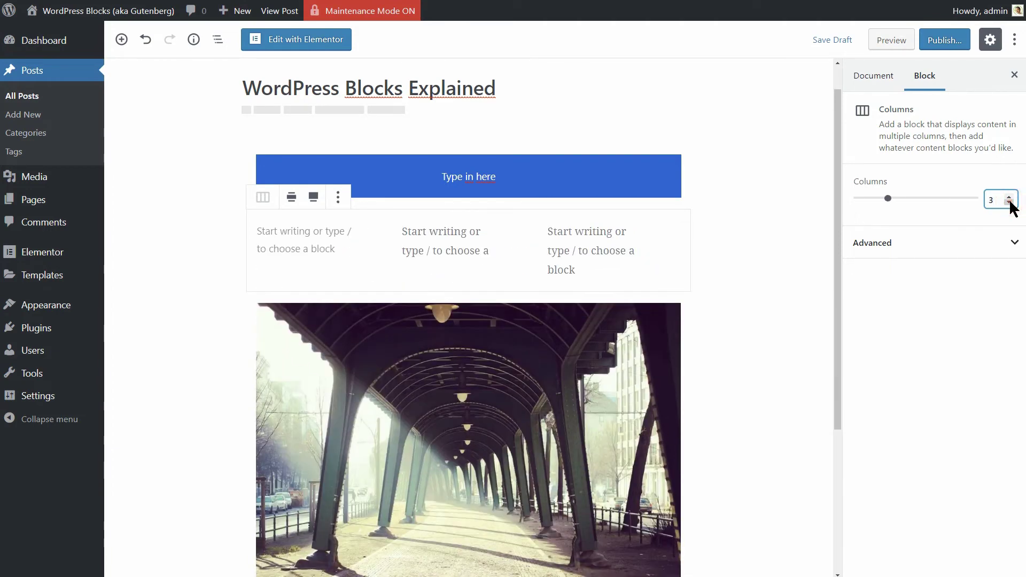
# Step: Add an Otter Pricing table to the first column
pyautogui.click(321, 247)
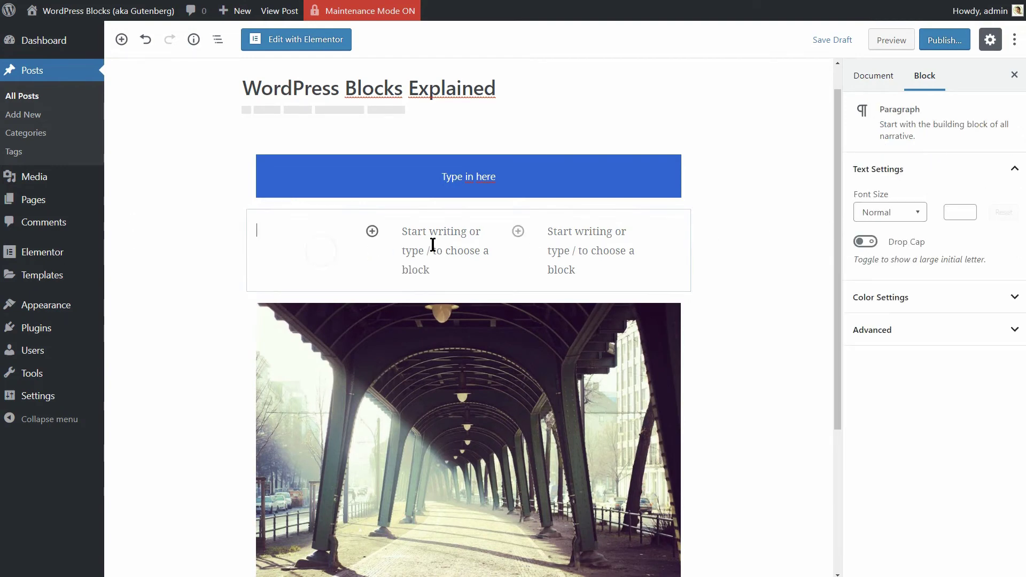
pyautogui.click(435, 242)
pyautogui.click(612, 241)
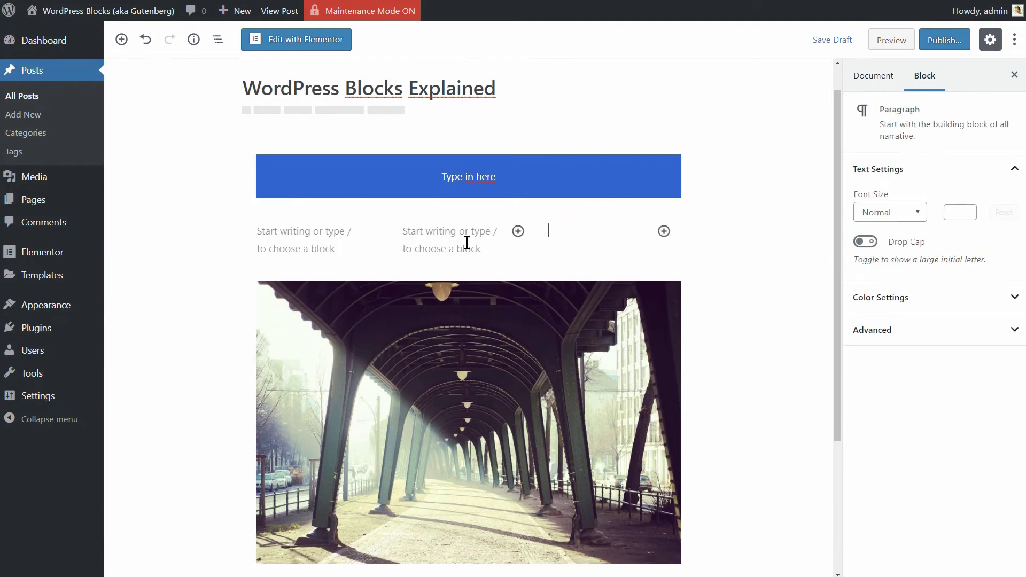
pyautogui.click(315, 237)
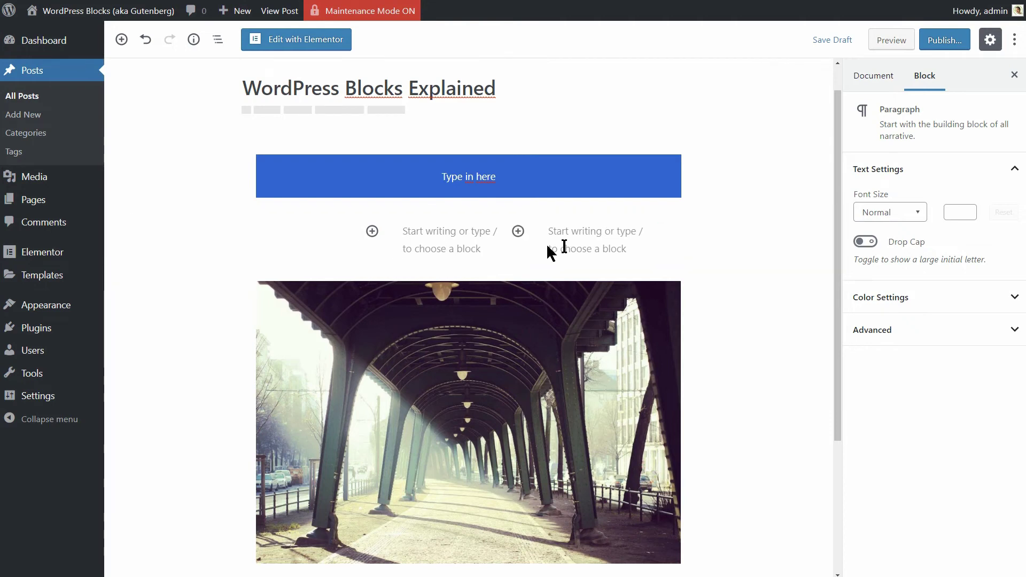
pyautogui.click(373, 231)
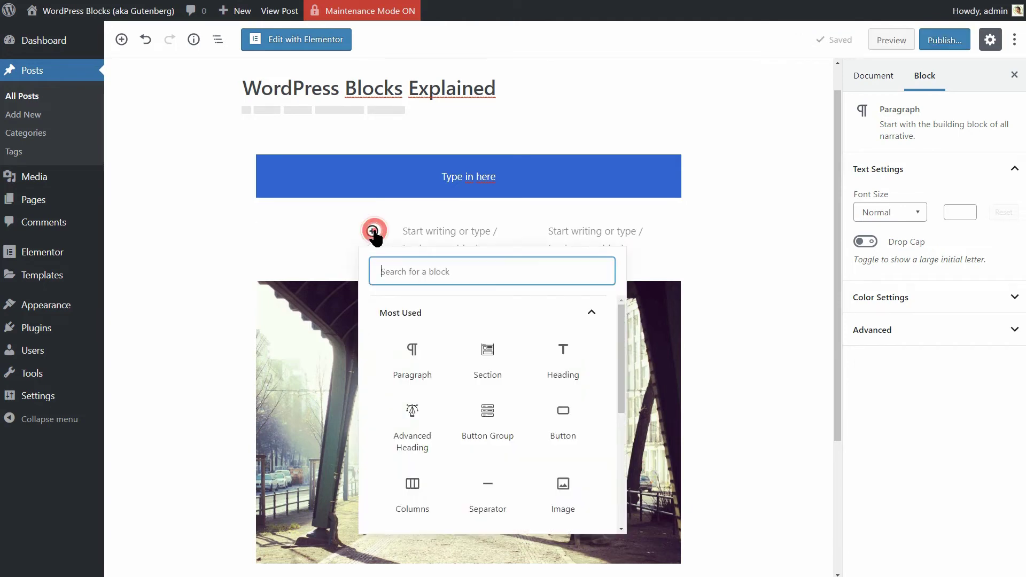
pyautogui.write('pri')
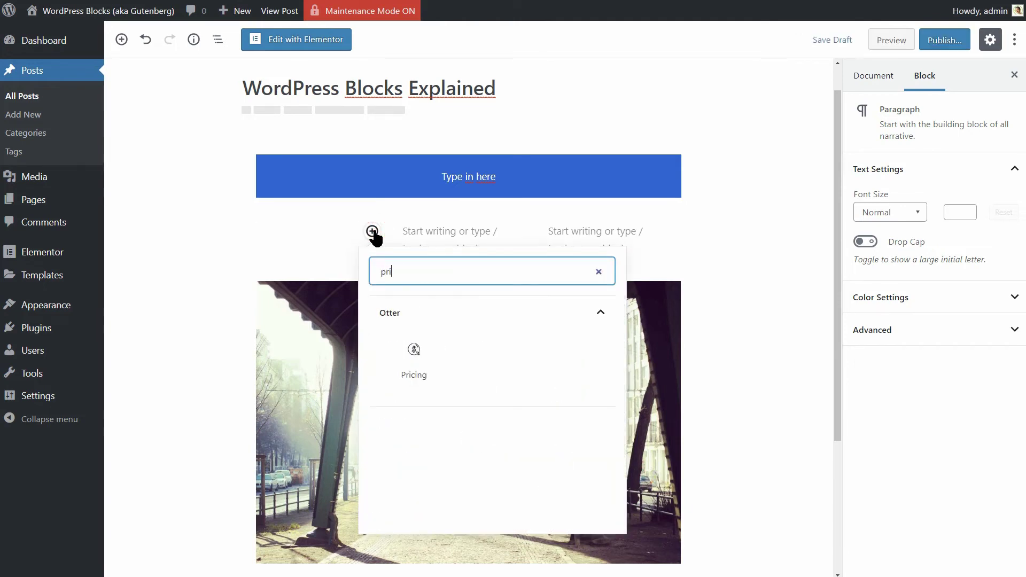
pyautogui.click(414, 352)
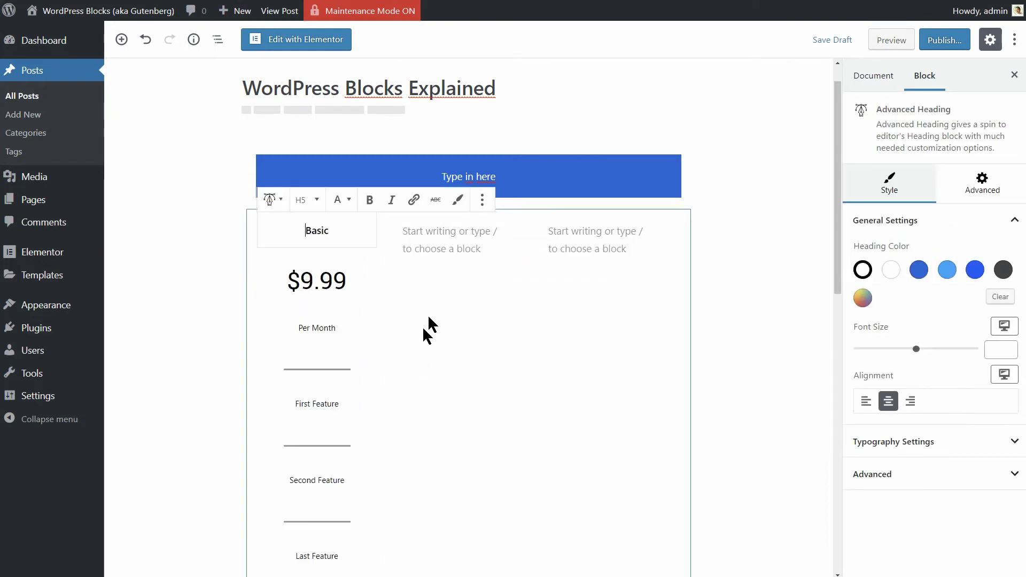
# Step: Add Pricing tables to the second and third columns
pyautogui.click(518, 231)
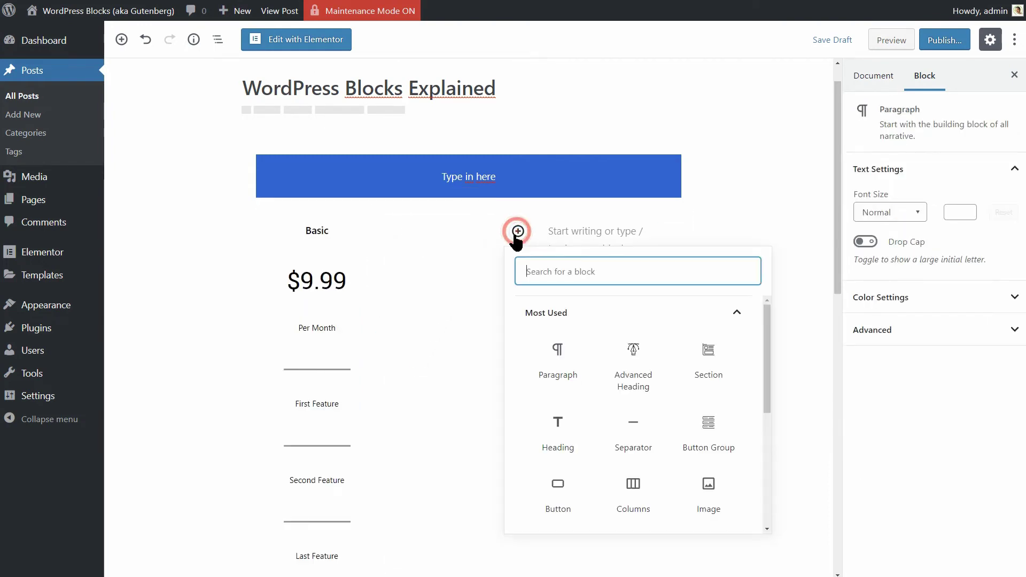
pyautogui.write('pri')
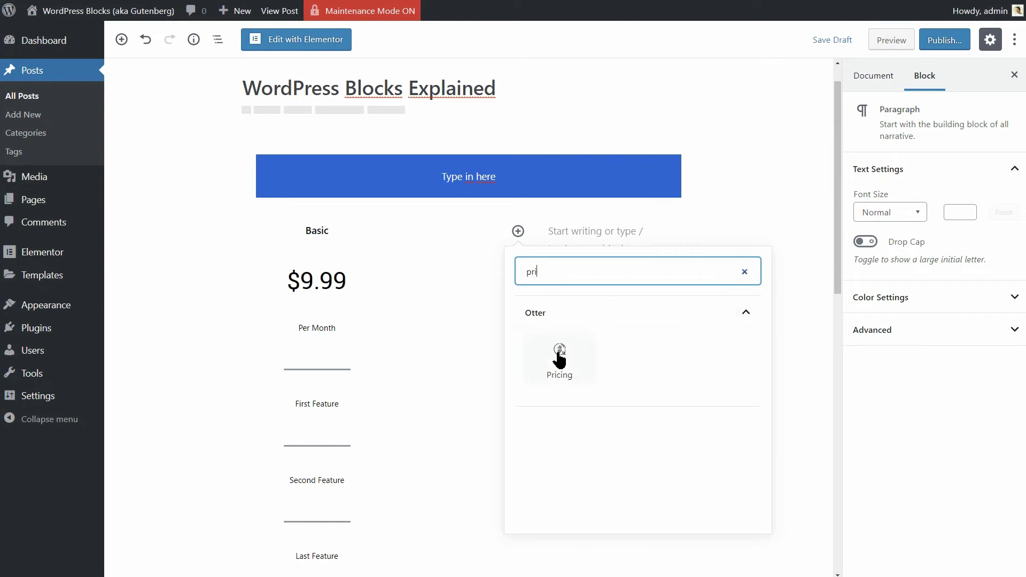
pyautogui.click(557, 352)
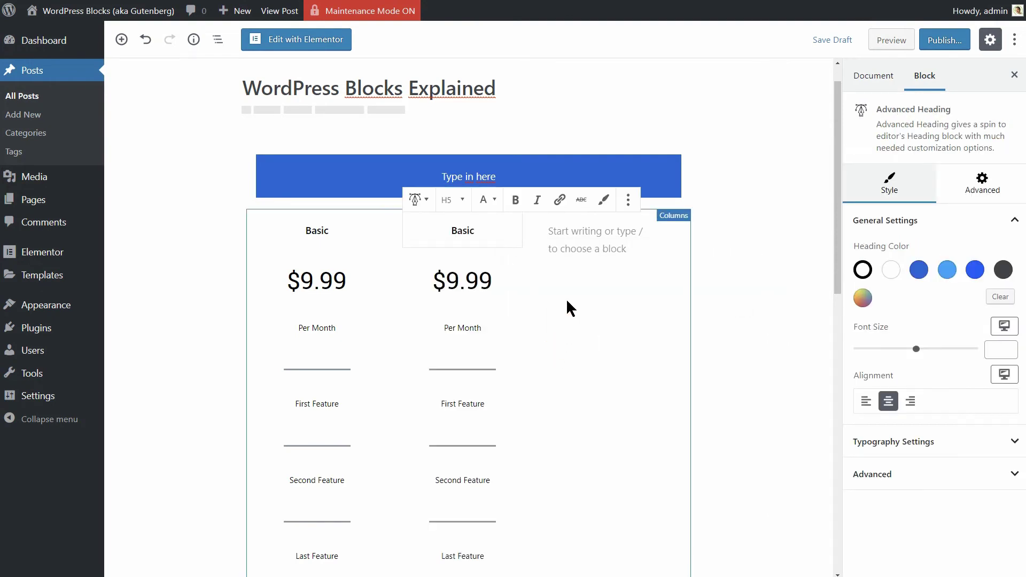
pyautogui.click(614, 235)
pyautogui.click(663, 230)
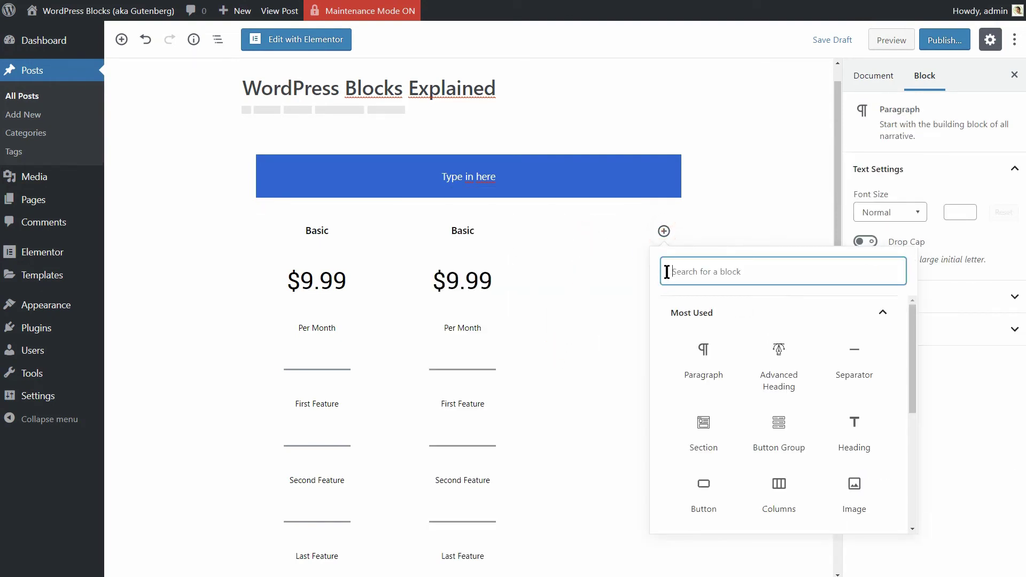
pyautogui.write('pri')
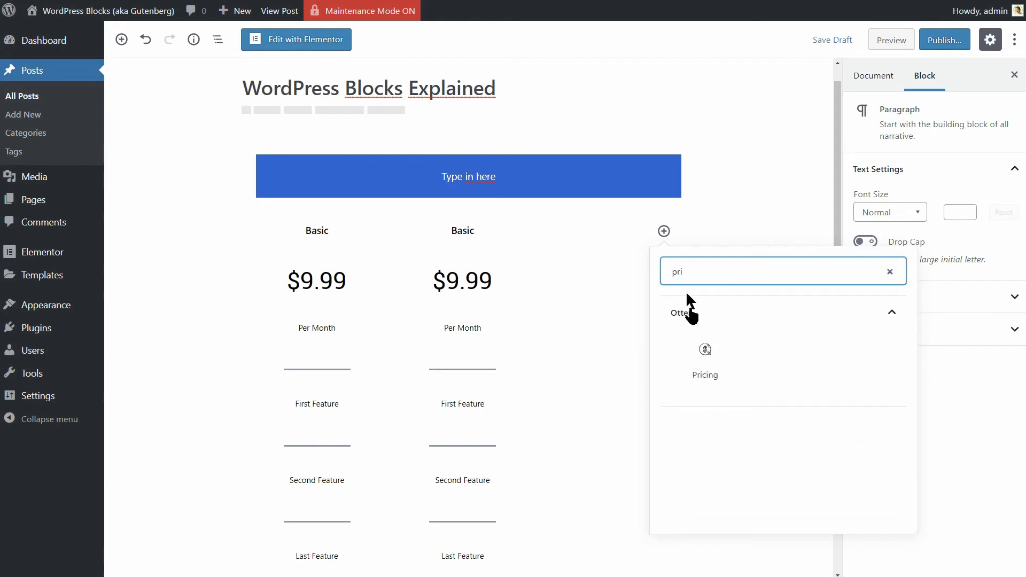
pyautogui.click(705, 356)
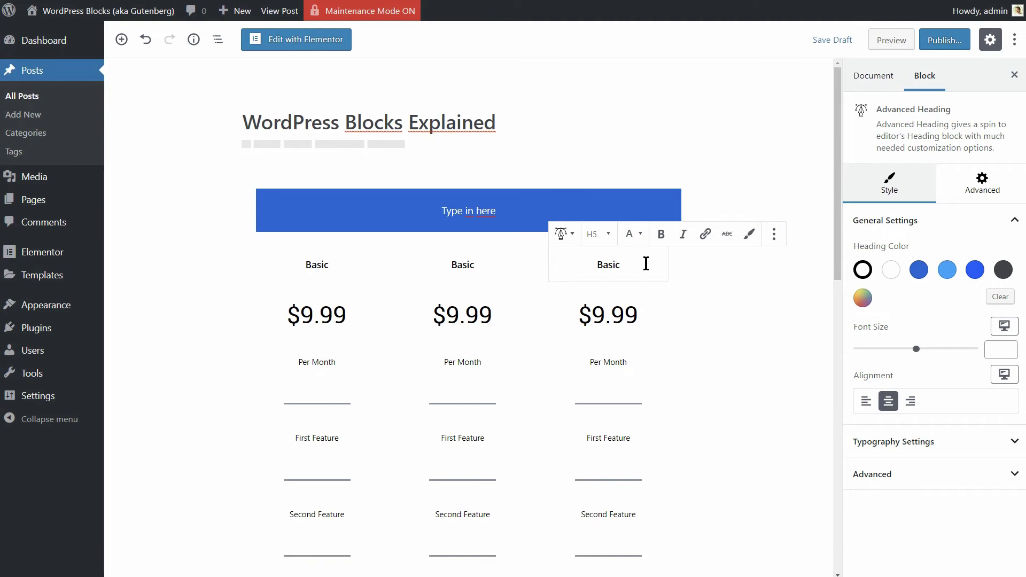
pyautogui.click(790, 267)
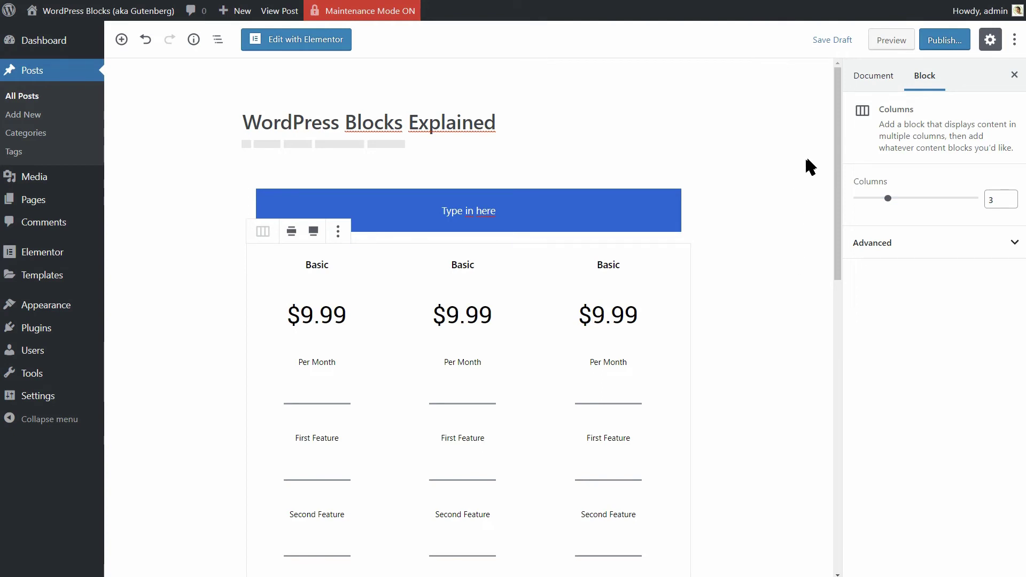
# Step: Browse the Status & Visibility, Featured Image, Post Attributes and Excerpt panels without changes
pyautogui.click(877, 81)
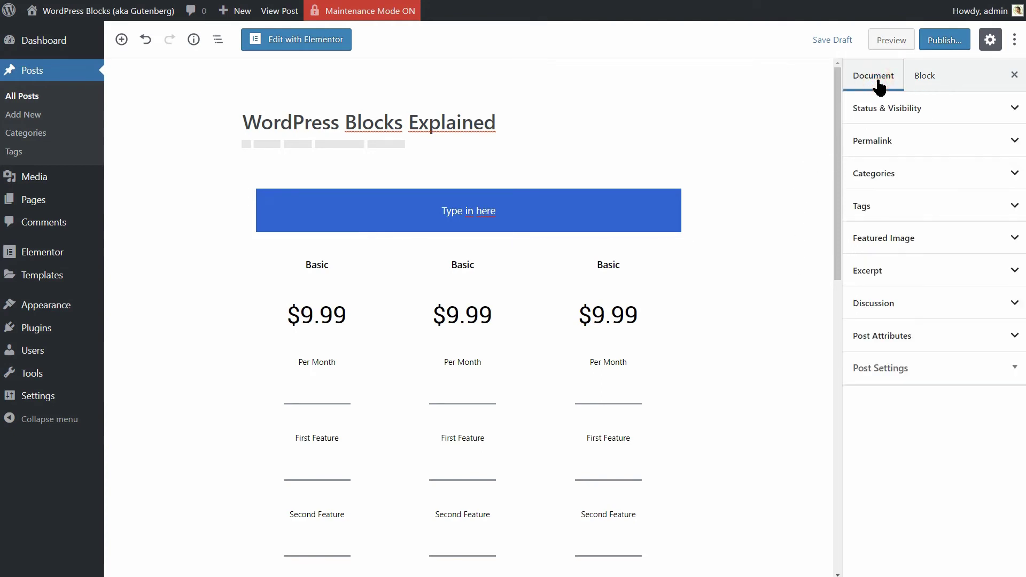
pyautogui.click(923, 120)
pyautogui.click(923, 123)
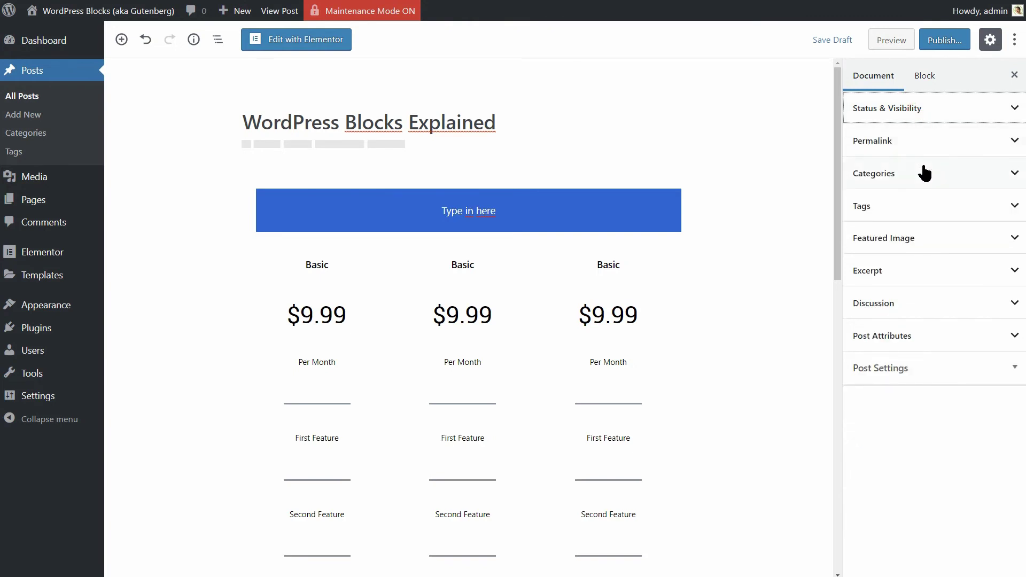
pyautogui.click(930, 245)
pyautogui.click(929, 237)
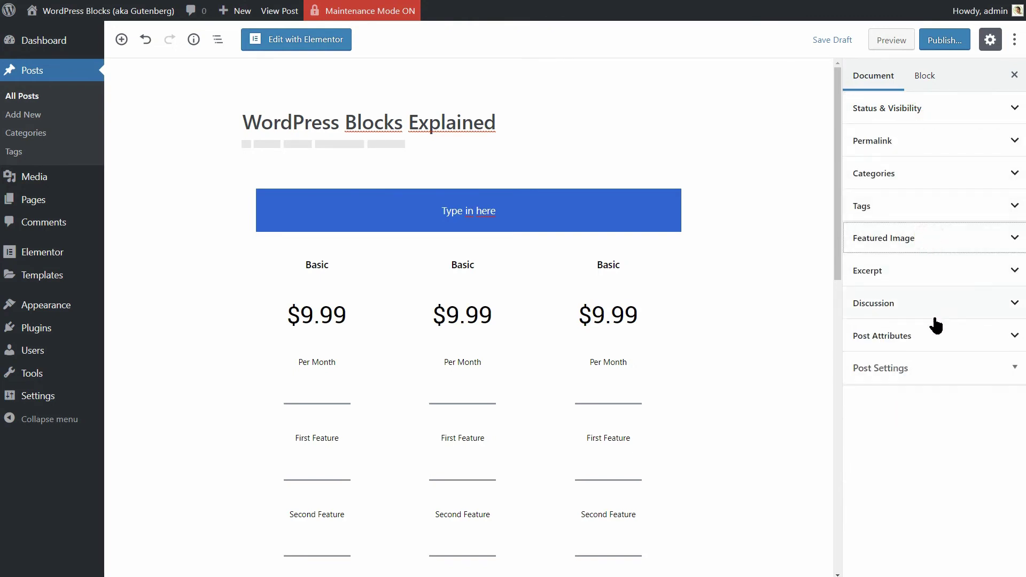
pyautogui.click(933, 338)
pyautogui.click(934, 337)
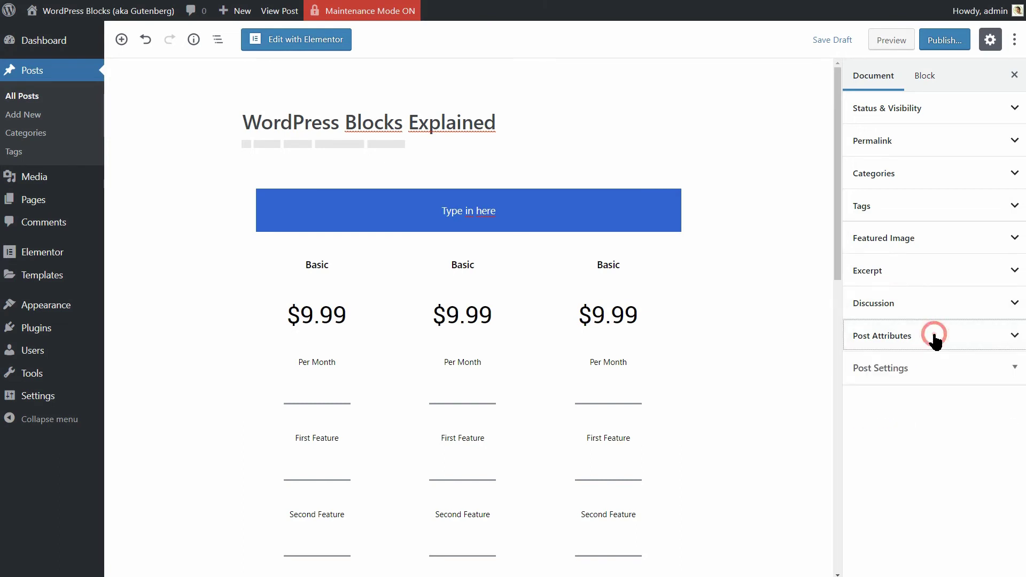
pyautogui.click(930, 243)
pyautogui.click(930, 321)
pyautogui.click(930, 318)
pyautogui.click(927, 238)
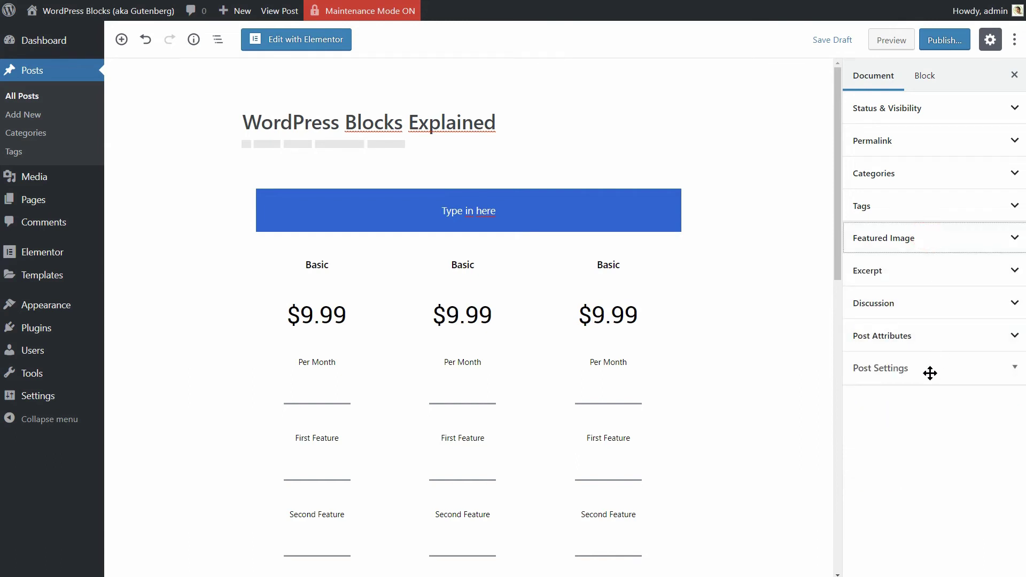
# Step: Try Contained/Full Width containers and left/right/no sidebar, then restore the defaults
pyautogui.click(1014, 369)
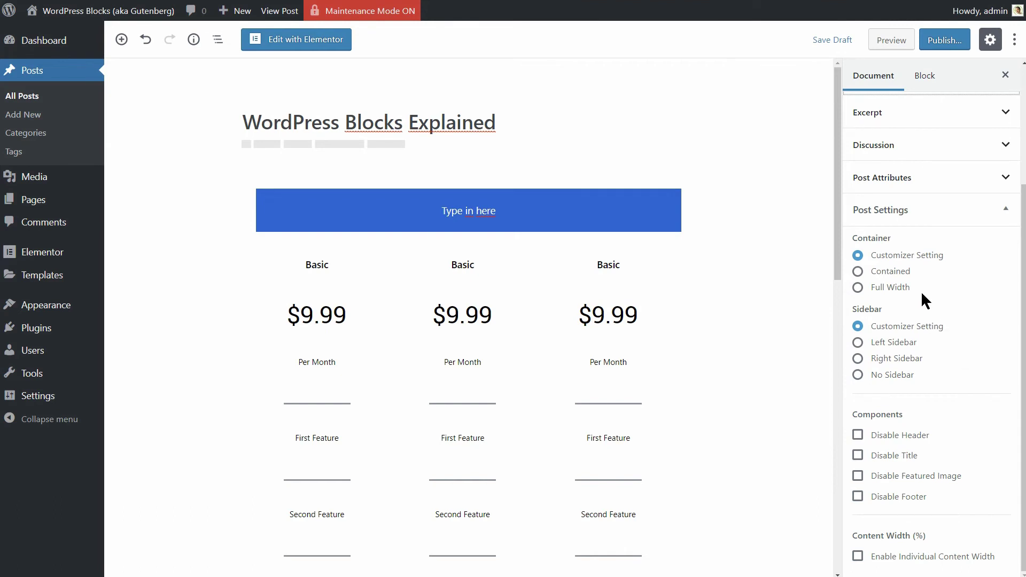
pyautogui.click(858, 272)
pyautogui.click(857, 288)
pyautogui.click(857, 272)
pyautogui.click(858, 255)
pyautogui.click(858, 342)
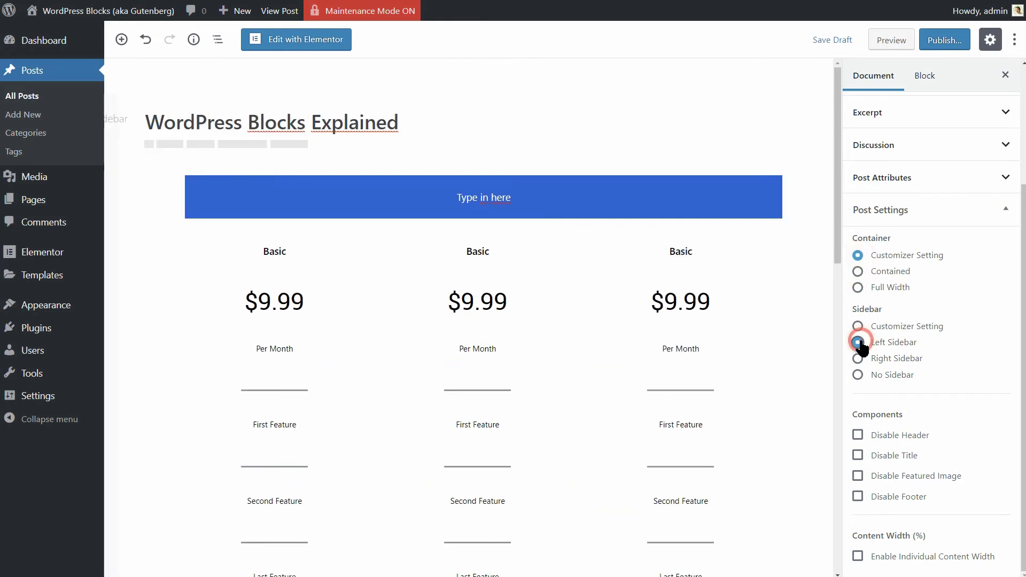
pyautogui.click(858, 359)
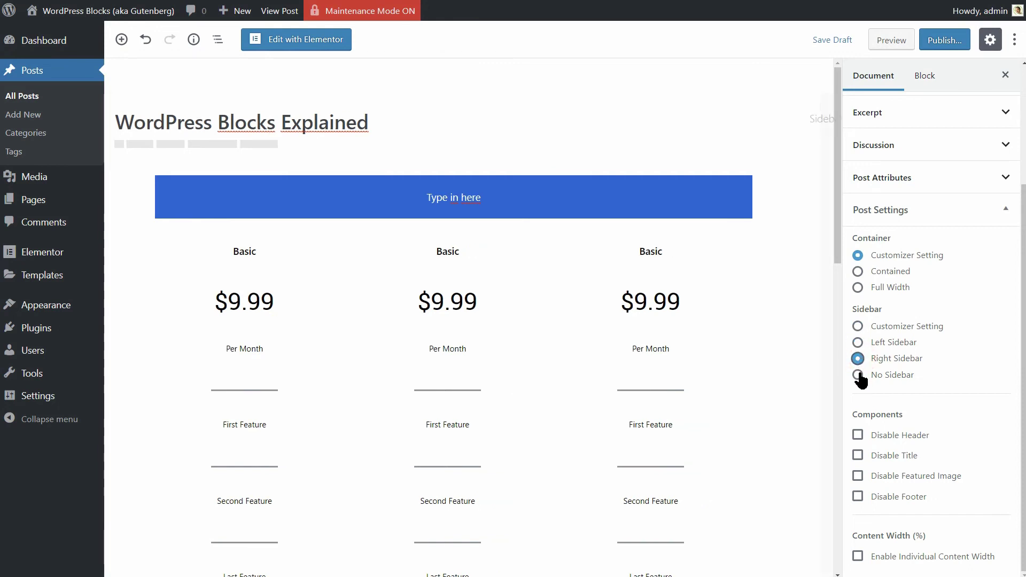
pyautogui.click(859, 375)
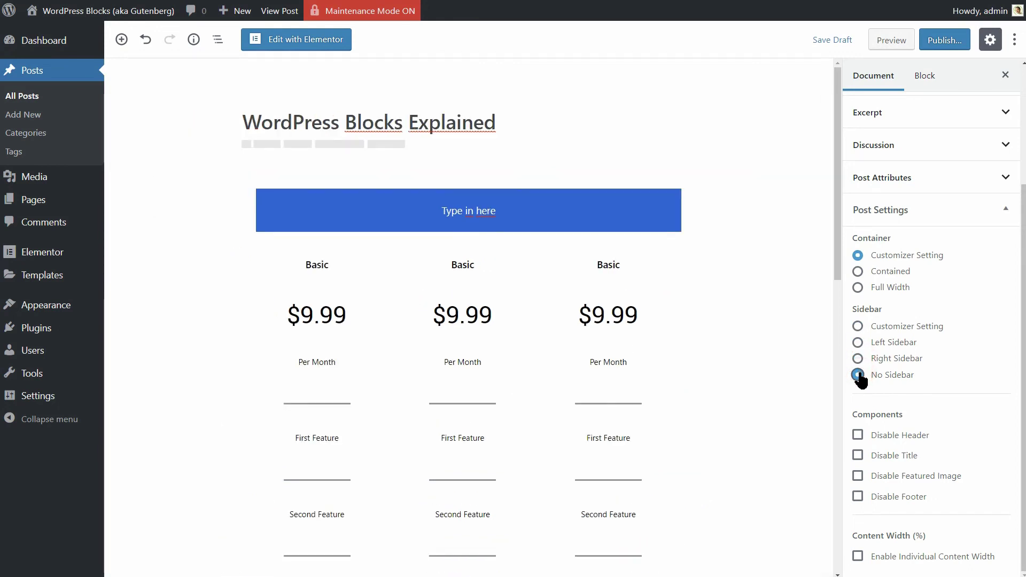
pyautogui.click(858, 327)
# Step: Try disabling the header, title, featured image and footer components, then re-enable them
pyautogui.click(858, 436)
pyautogui.click(858, 455)
pyautogui.click(859, 475)
pyautogui.click(858, 496)
pyautogui.click(858, 476)
pyautogui.click(858, 456)
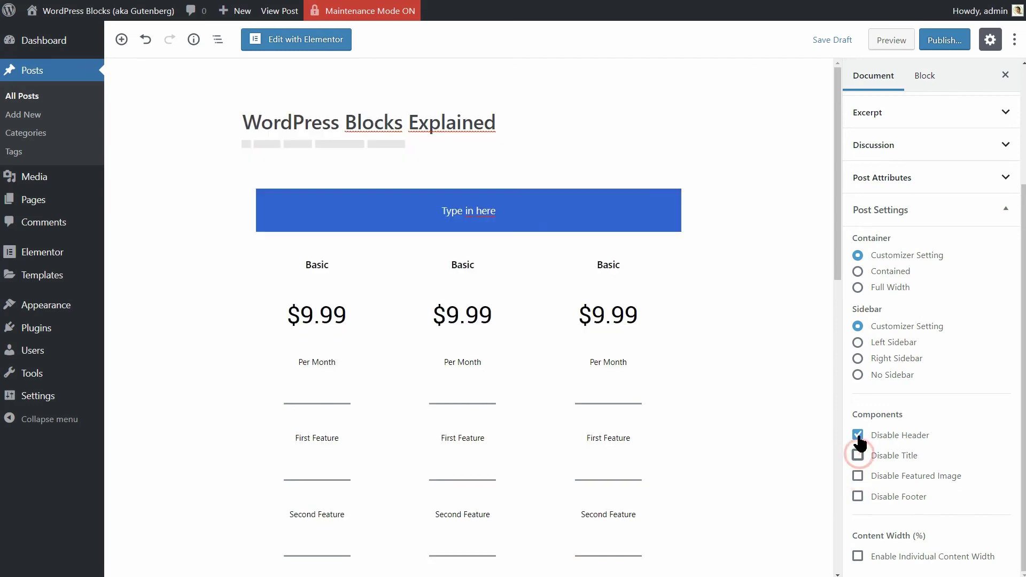
pyautogui.click(857, 435)
# Step: Enable an individual content width of 70% for the post and choose the Right Sidebar layout
pyautogui.click(858, 556)
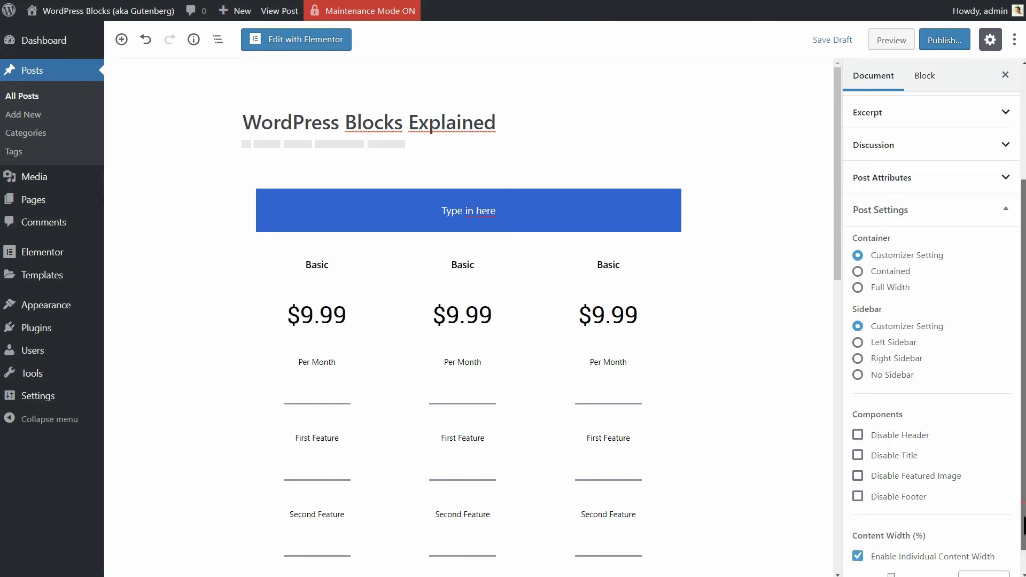
pyautogui.scroll(-1, 915, 517)
pyautogui.moveTo(891, 547); pyautogui.dragTo(885, 547)
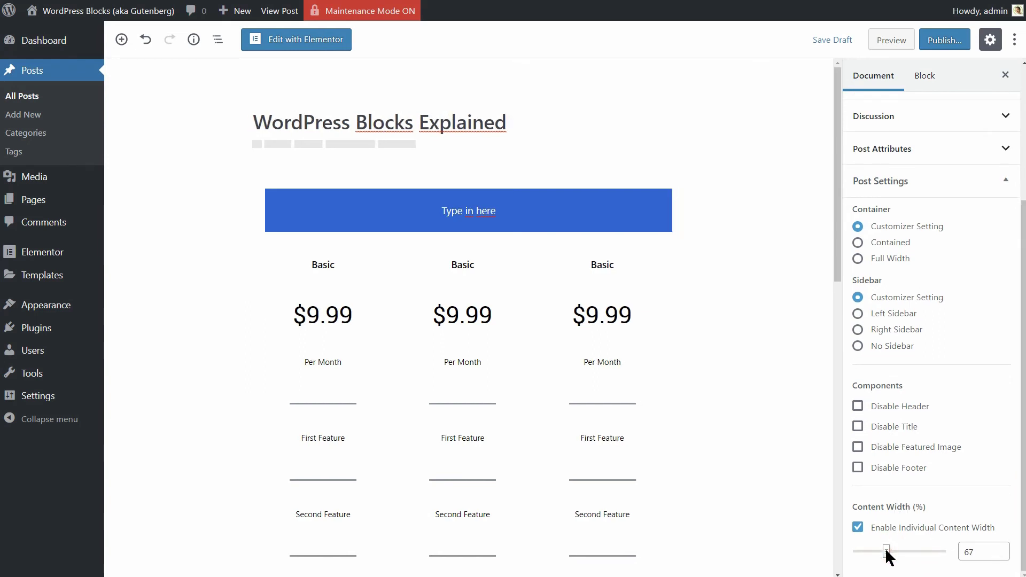
pyautogui.click(858, 329)
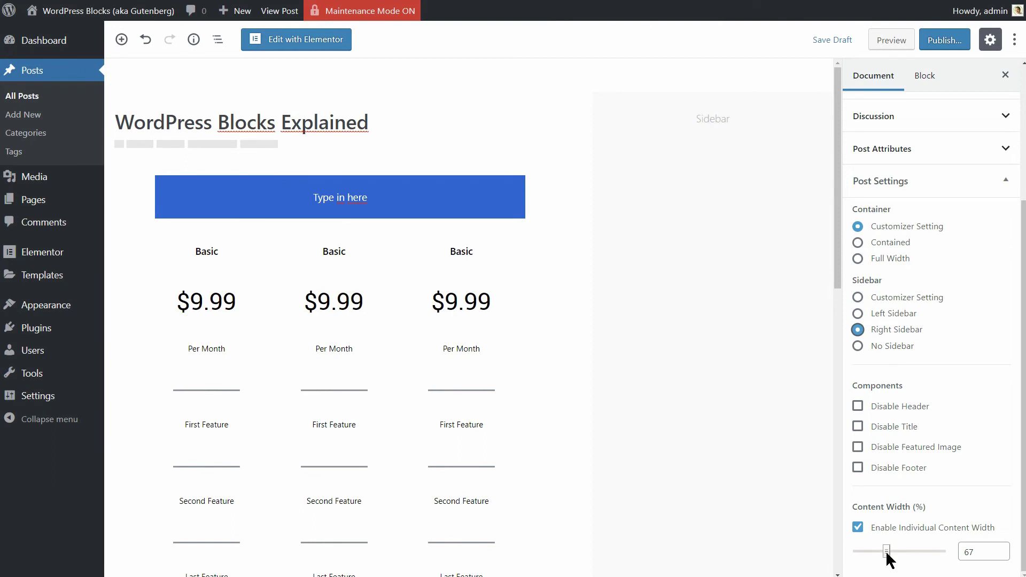
pyautogui.moveTo(887, 554)
pyautogui.mouseDown()
pyautogui.moveTo(903, 551)
pyautogui.moveTo(892, 556)
pyautogui.mouseUp()
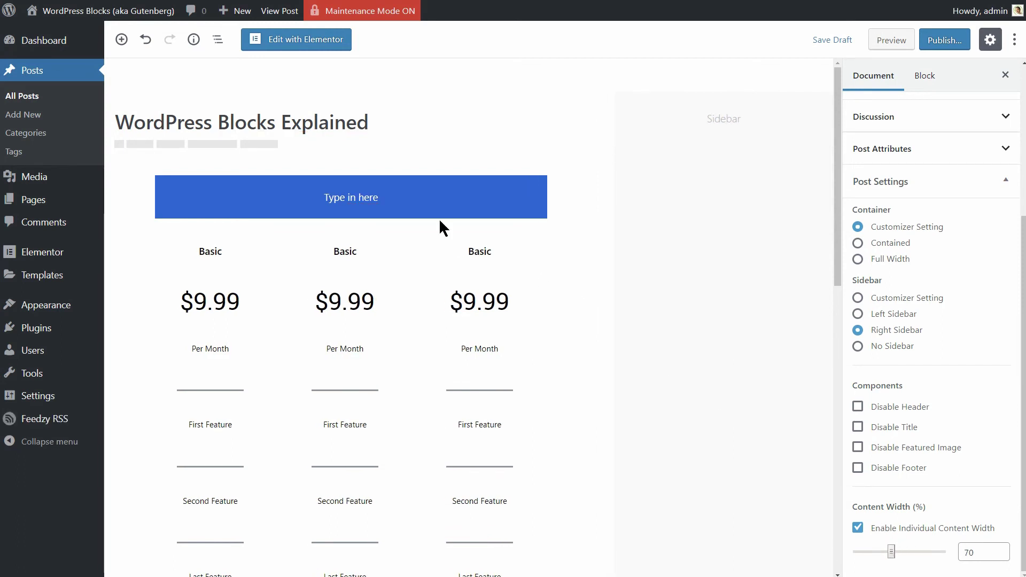
# Step: Search the block library for 'fee' and add a Feedzy RSS Feeds block
pyautogui.click(121, 40)
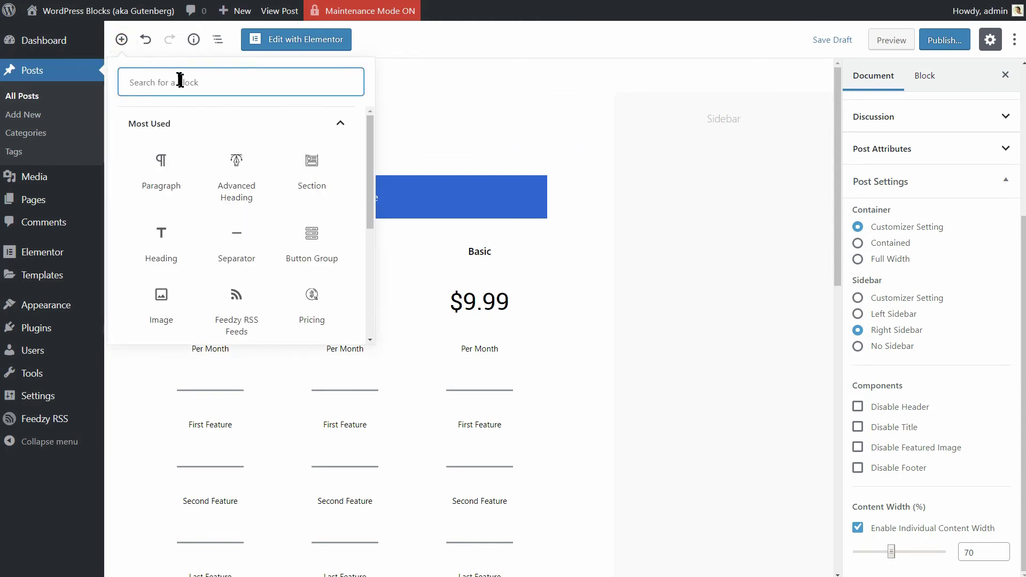
pyautogui.click(337, 128)
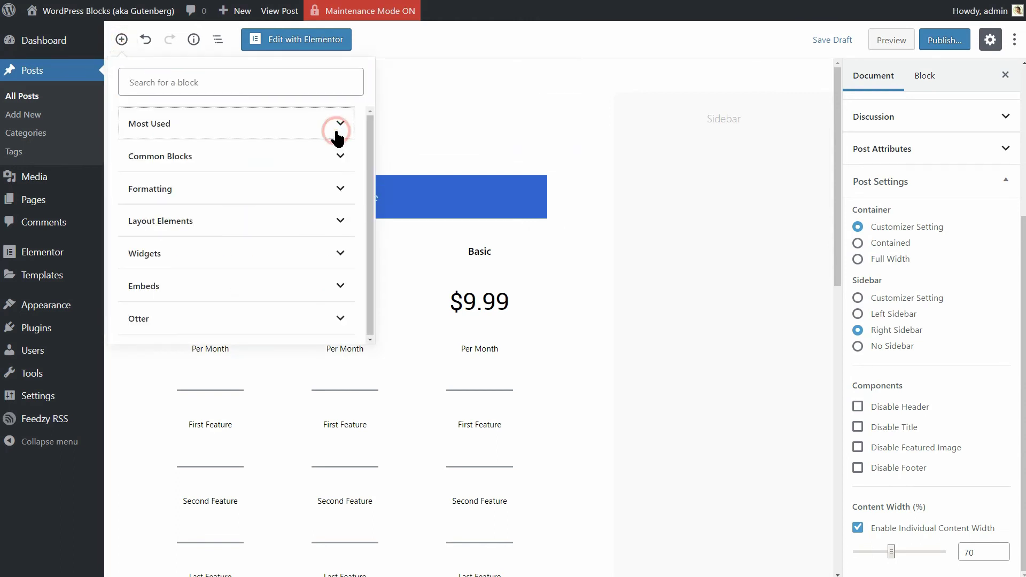
pyautogui.click(341, 129)
pyautogui.click(341, 129)
pyautogui.click(279, 79)
pyautogui.write('fee')
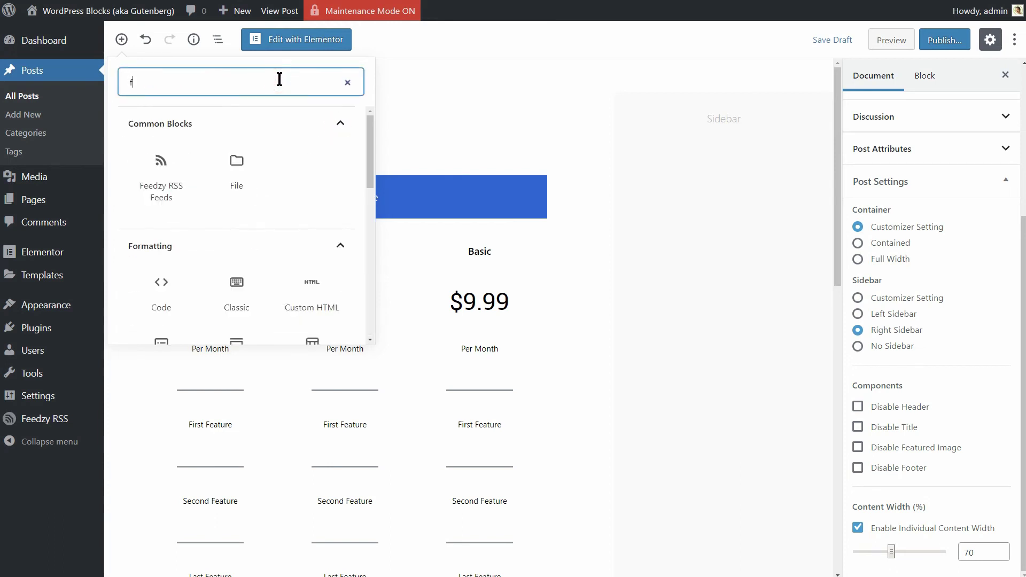
pyautogui.click(162, 170)
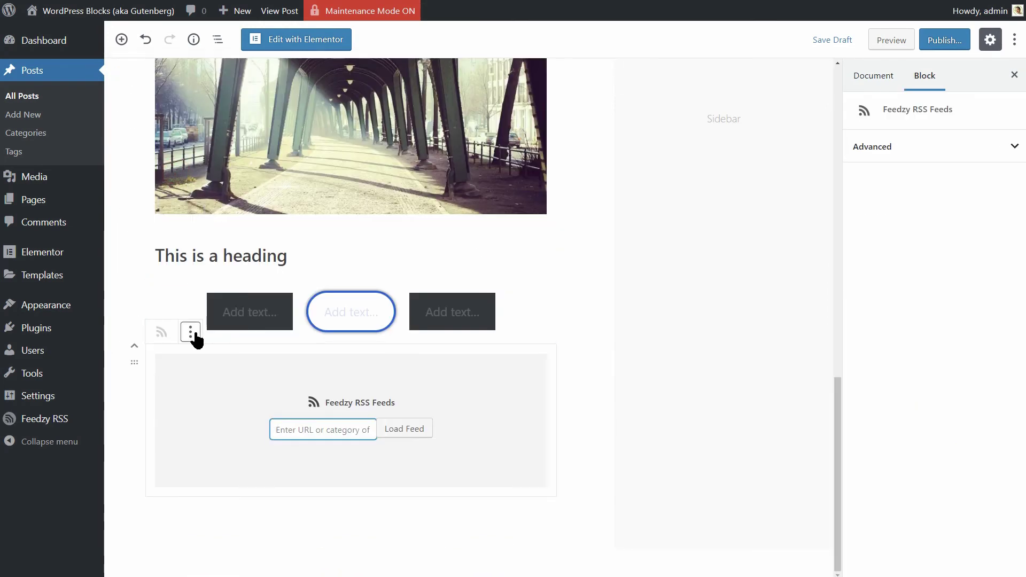
# Step: Reopen the block inserter, collapse Most Used and expand the Otter block category
pyautogui.scroll(14, 177, 269)
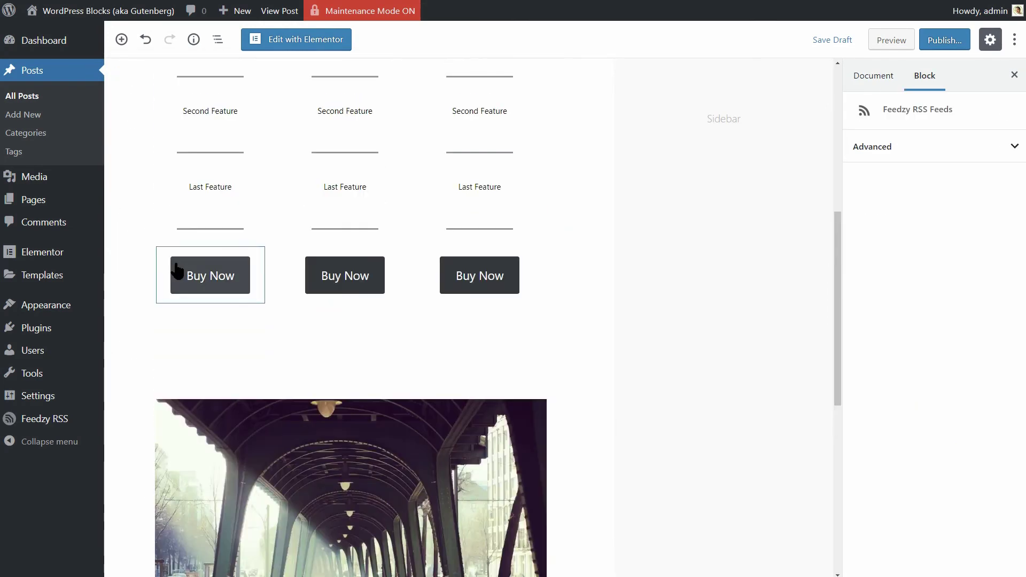
pyautogui.scroll(-15, 177, 272)
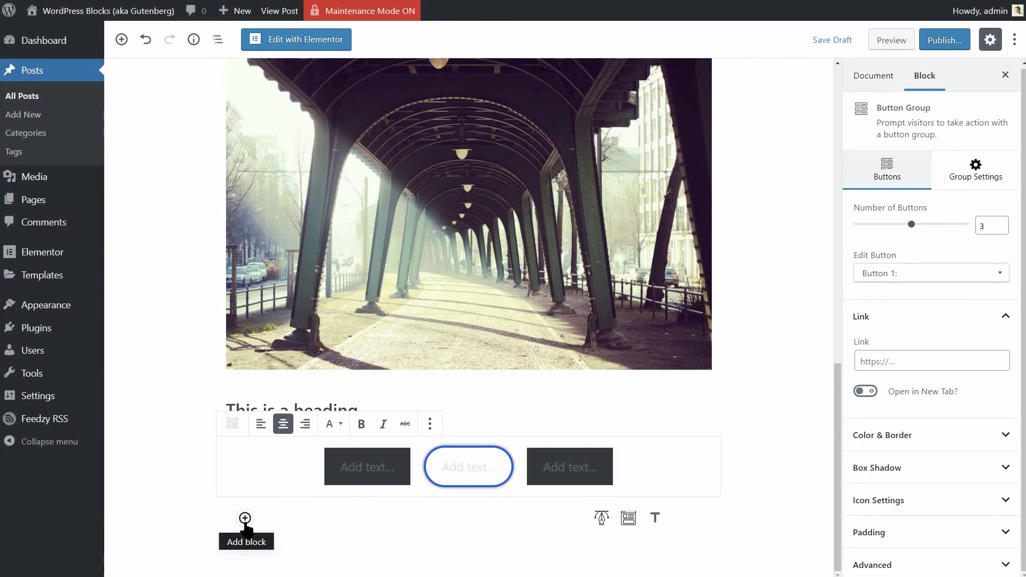
pyautogui.click(245, 518)
pyautogui.click(464, 282)
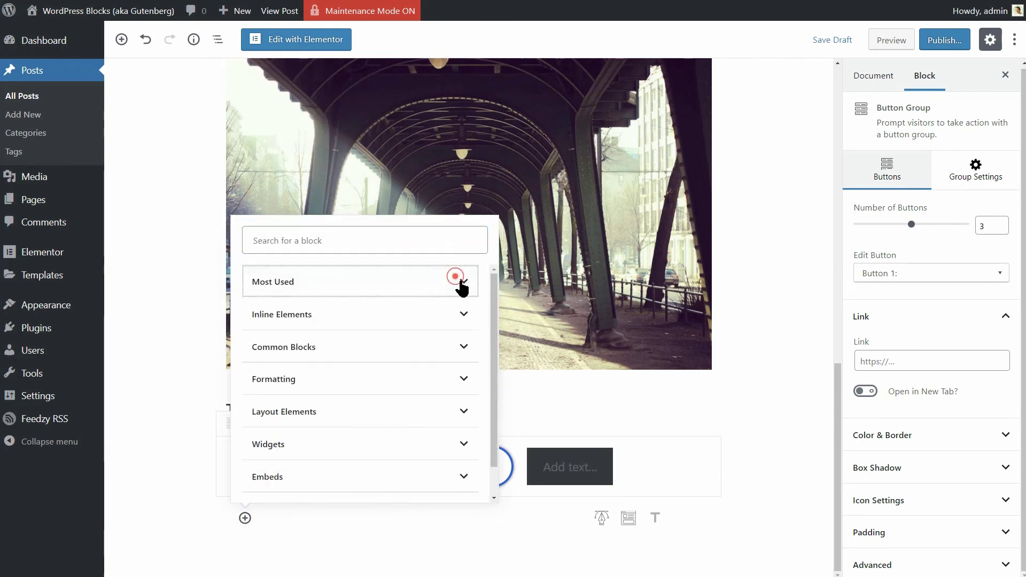
pyautogui.click(496, 316)
pyautogui.click(452, 470)
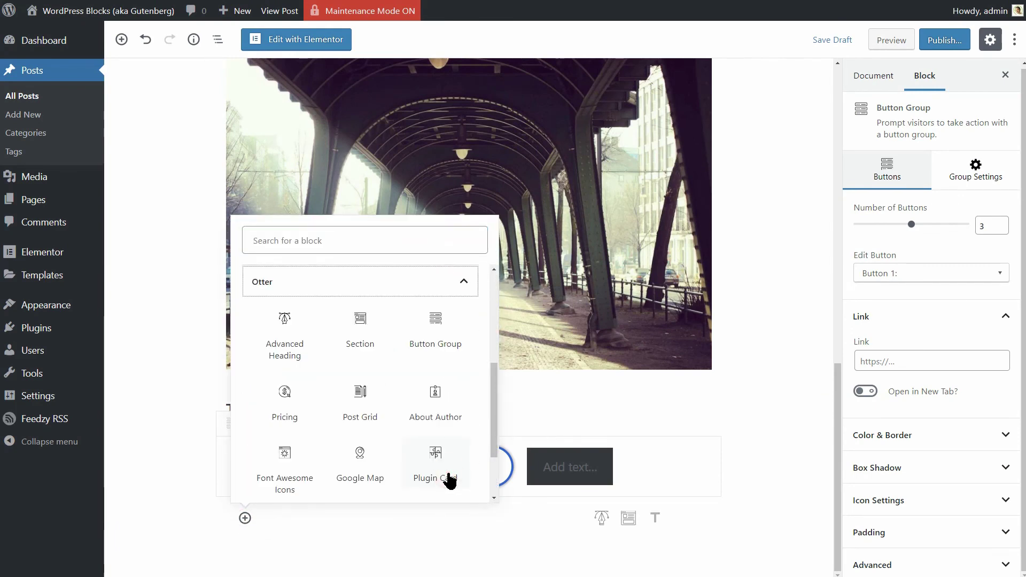
# Step: Insert an Otter Section block and import the Pricing Table template from its Template Library with All Categories shown
pyautogui.click(365, 341)
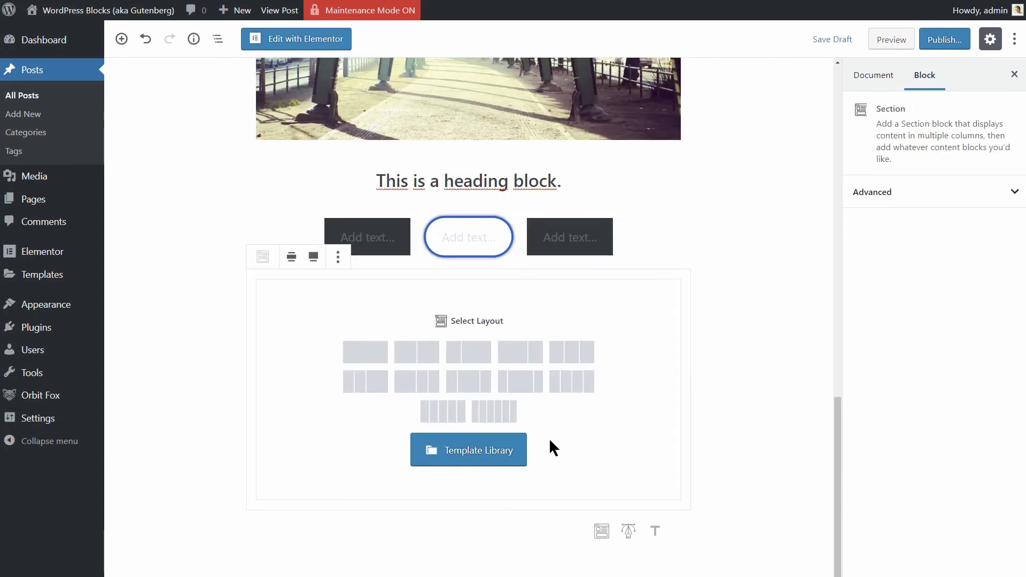
pyautogui.click(507, 454)
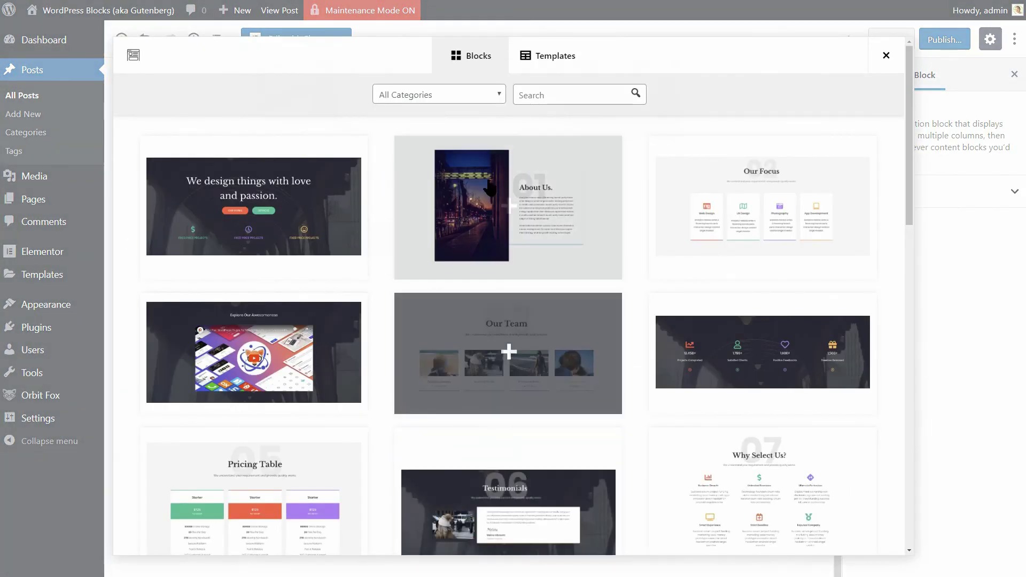
pyautogui.click(497, 95)
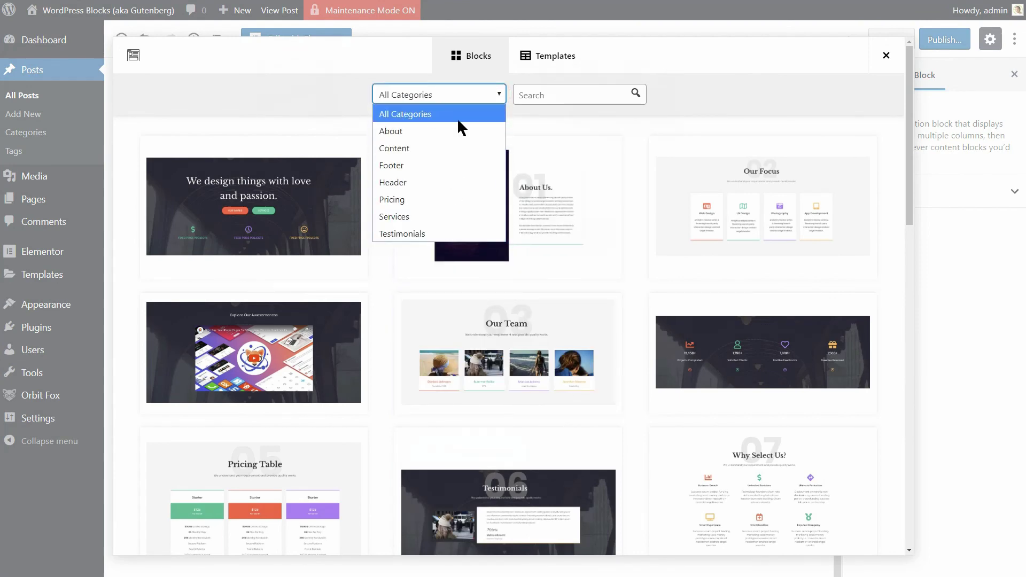
pyautogui.click(470, 91)
pyautogui.scroll(-5, 521, 239)
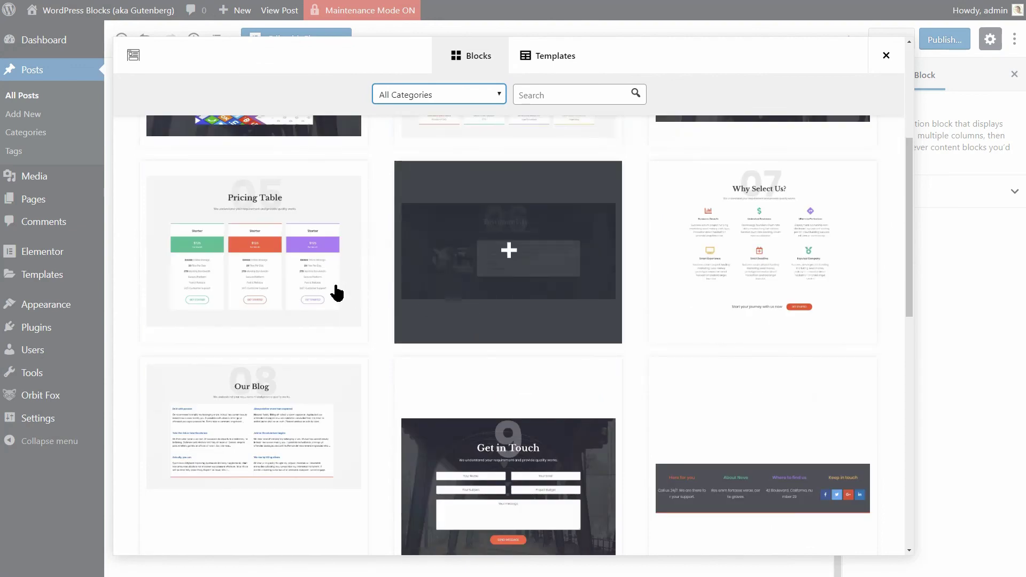
pyautogui.click(253, 250)
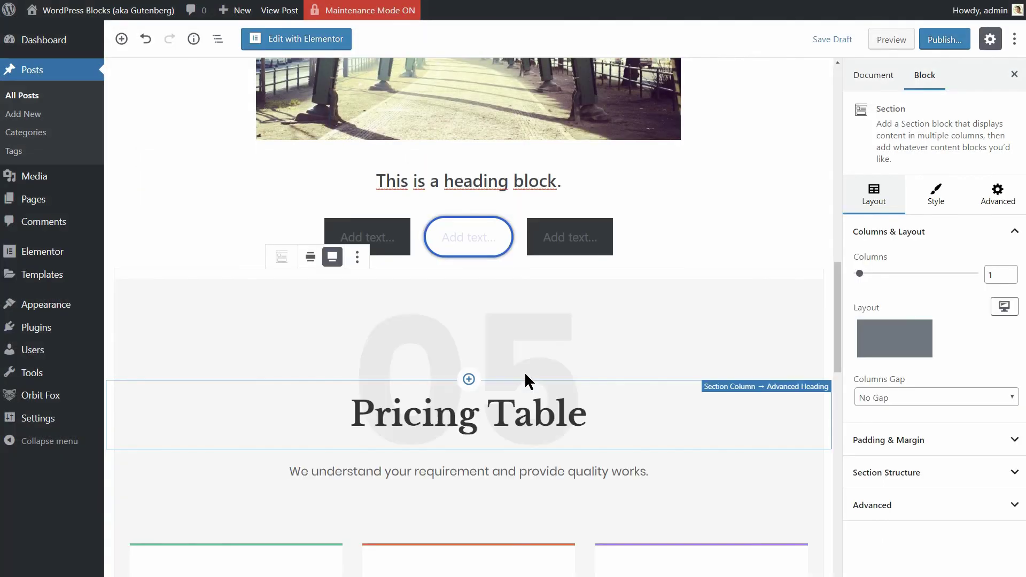
pyautogui.scroll(-5, 525, 371)
pyautogui.scroll(-6, 524, 371)
# Step: Select the pricing card's GET STARTED button group and scroll the post
pyautogui.click(554, 460)
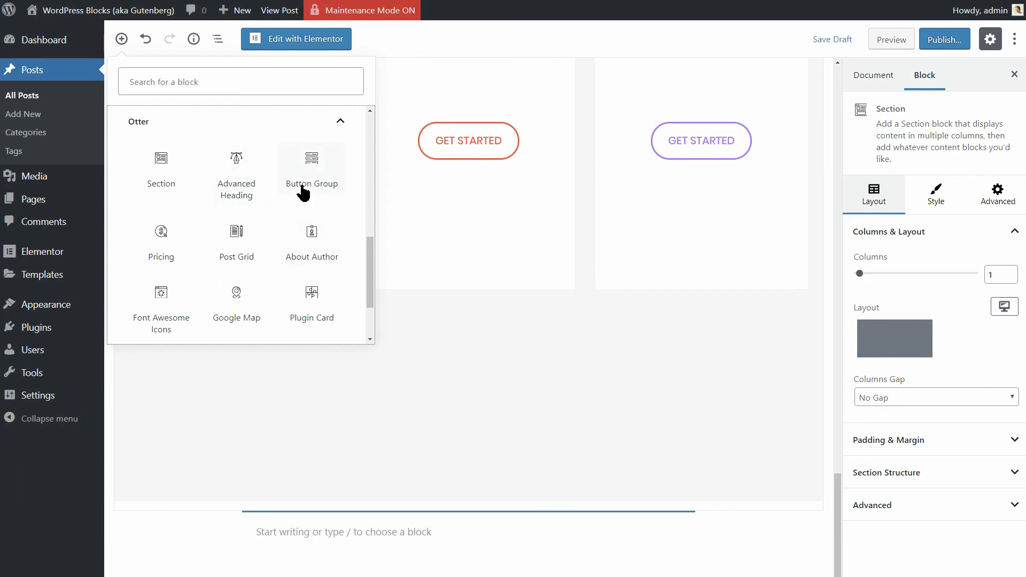
pyautogui.scroll(-3, 364, 278)
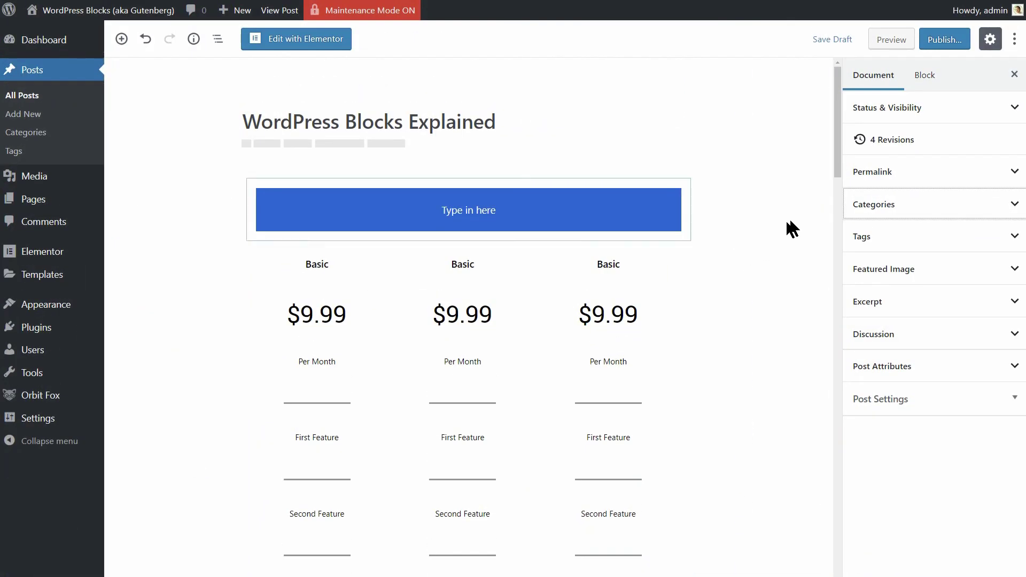
# Step: Check the Categories, Tags and Featured Image panels, uncheck Allow Comments, then collapse every panel
pyautogui.click(1013, 205)
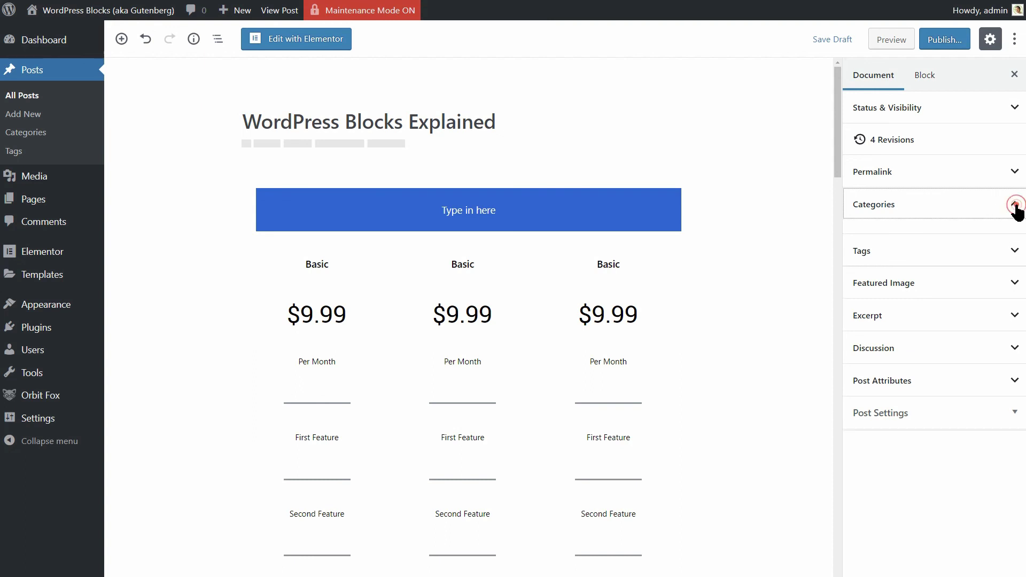
pyautogui.click(1011, 326)
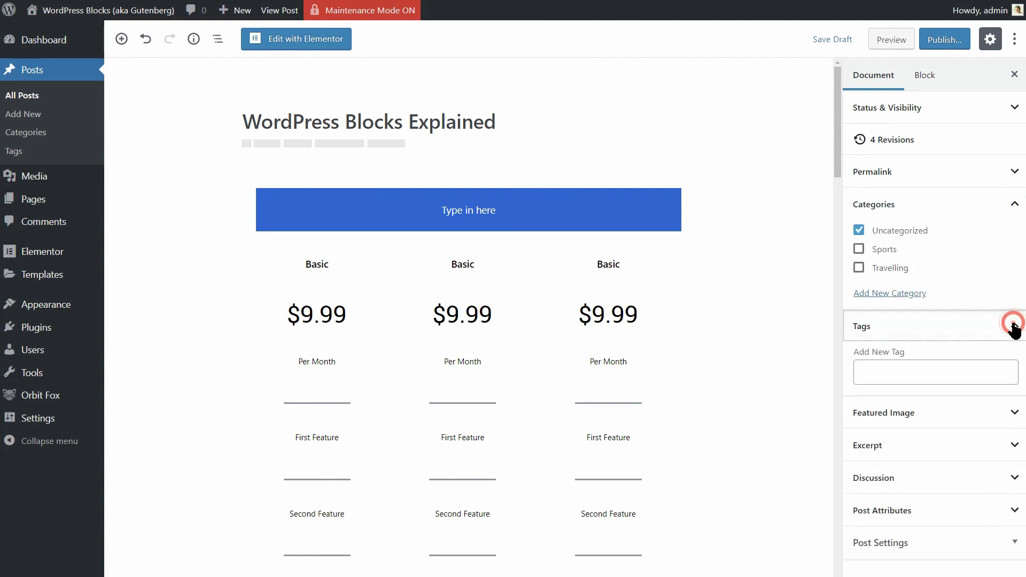
pyautogui.click(1013, 326)
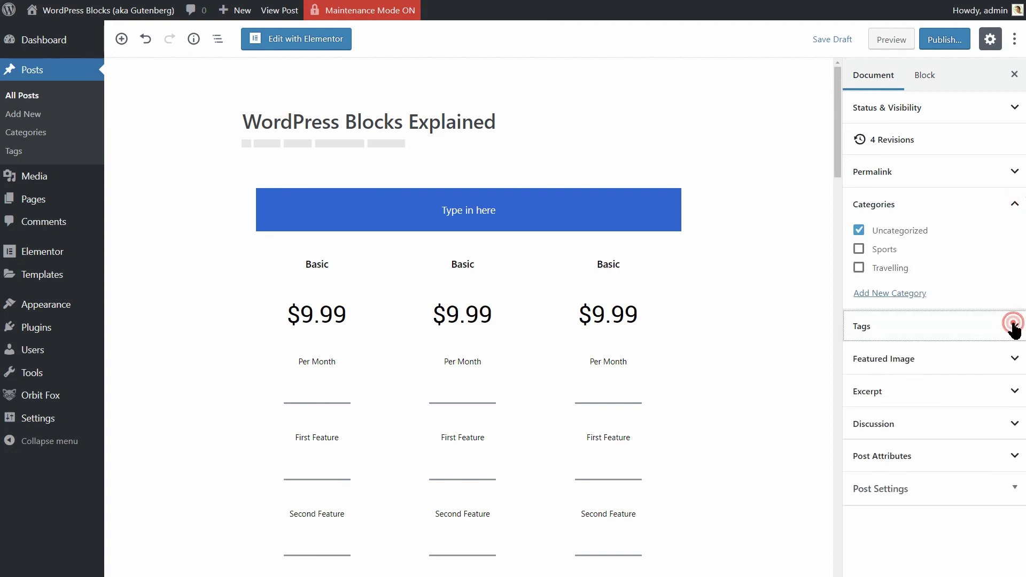
pyautogui.click(1012, 359)
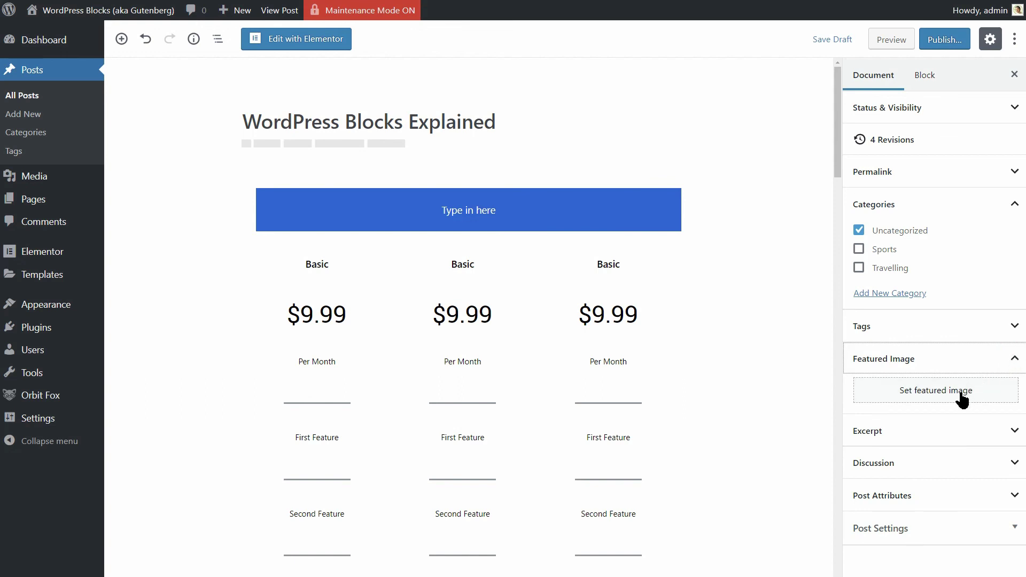
pyautogui.click(981, 464)
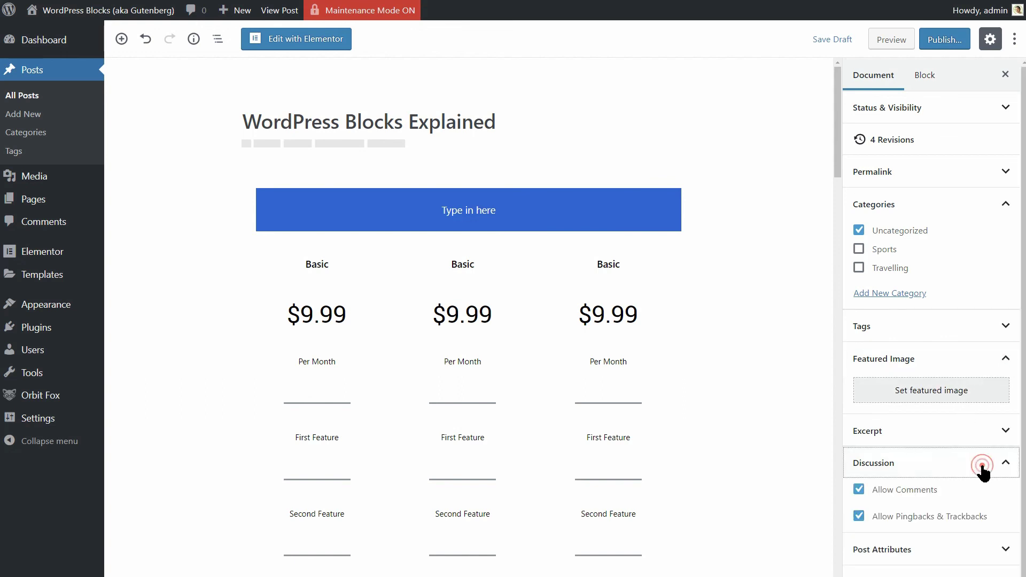
pyautogui.click(858, 484)
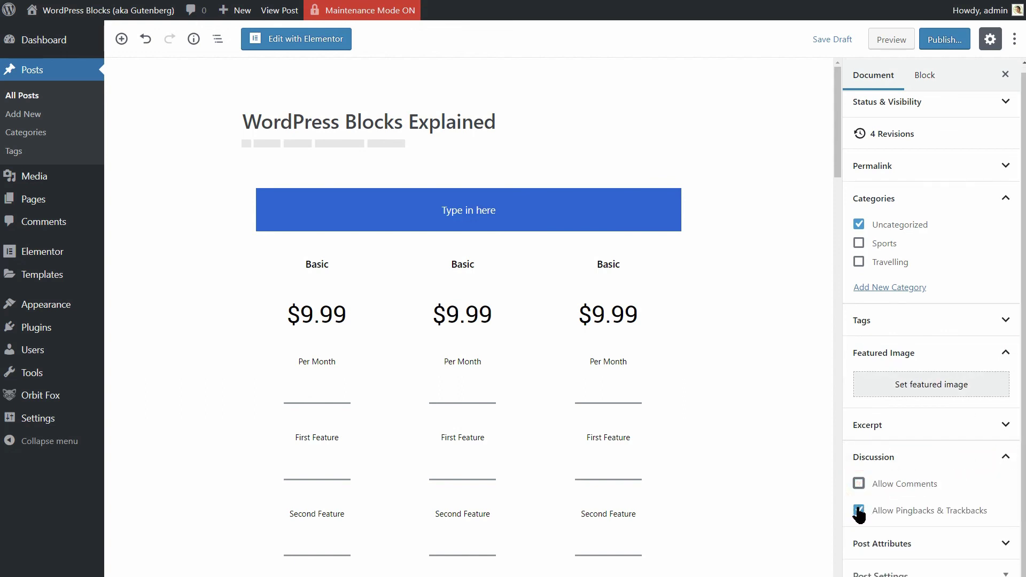
pyautogui.click(966, 463)
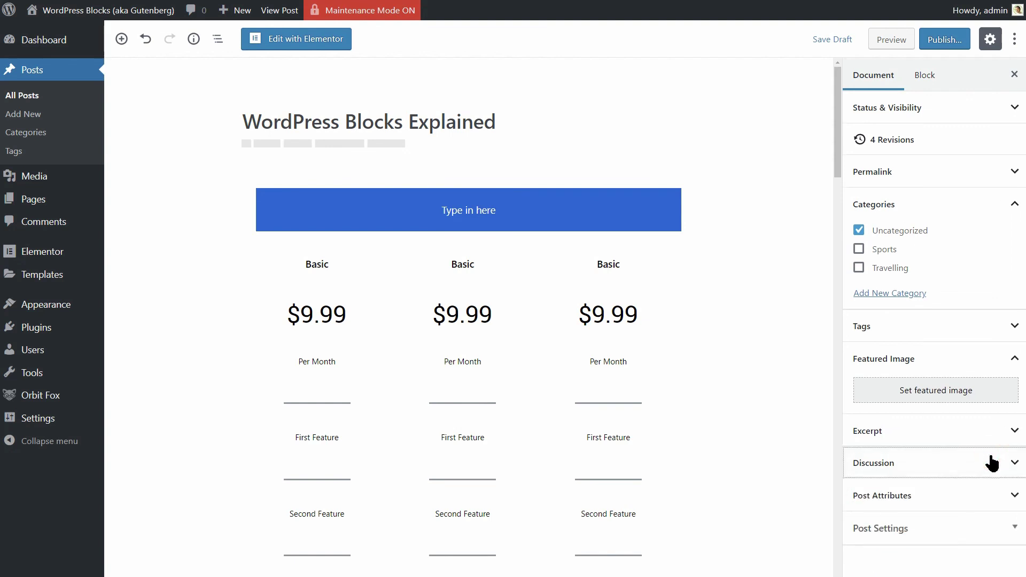
pyautogui.click(1014, 360)
pyautogui.click(1015, 205)
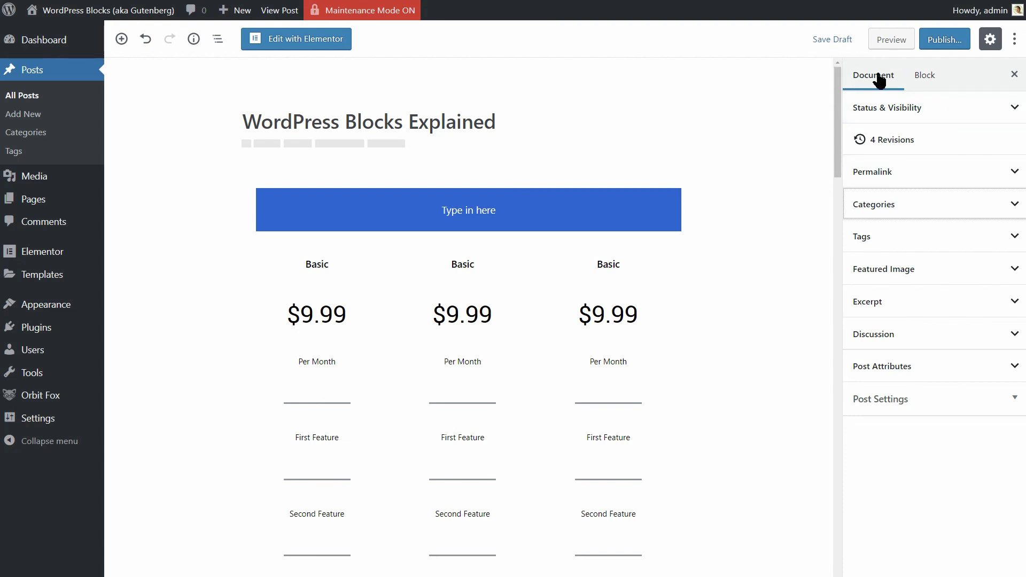
# Step: Publish 'WordPress Blocks Explained', then open and scroll through its live page via View Post
pyautogui.click(945, 40)
pyautogui.click(947, 40)
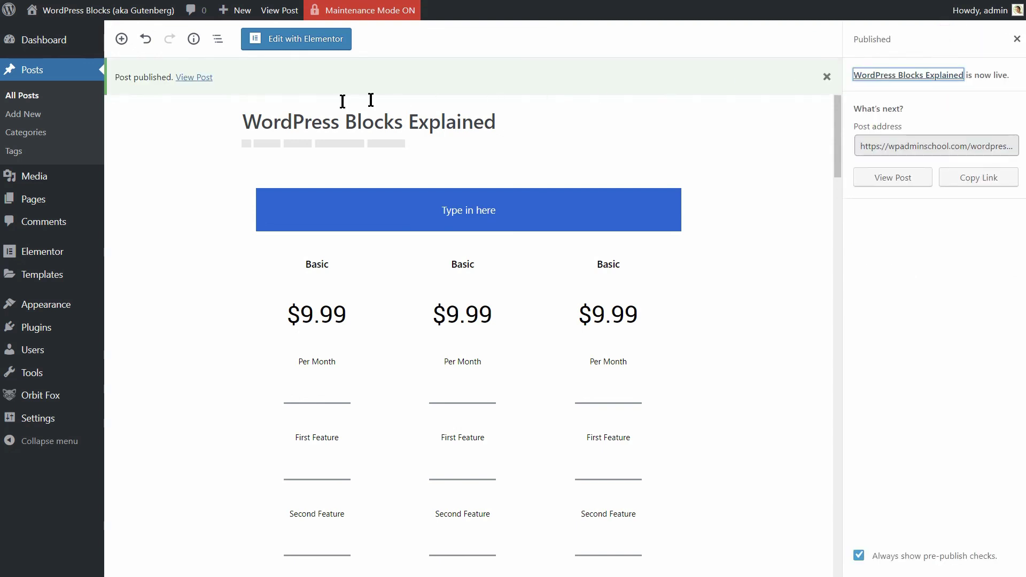
pyautogui.click(194, 77)
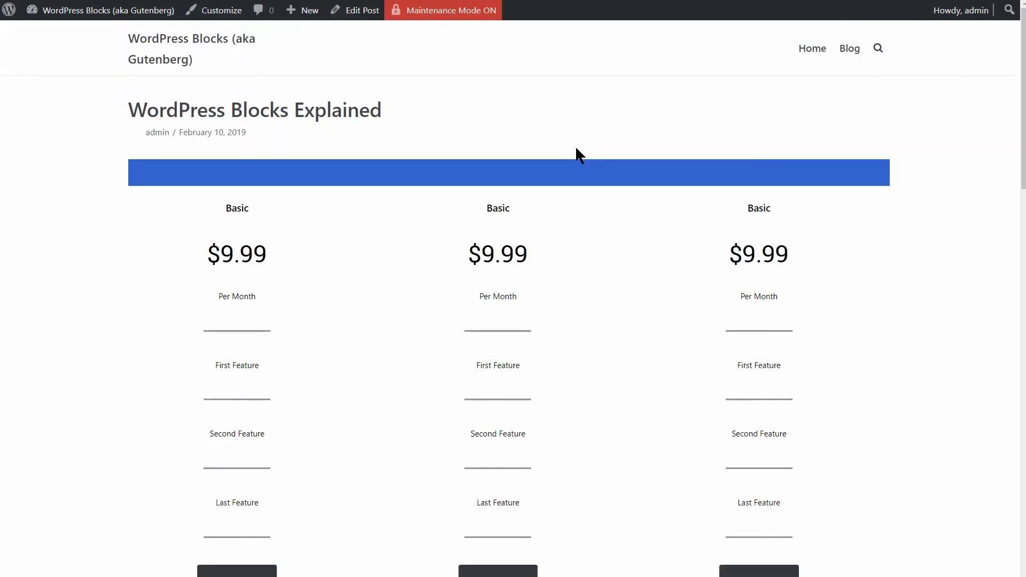
pyautogui.scroll(-5, 820, 258)
pyautogui.scroll(-7, 821, 262)
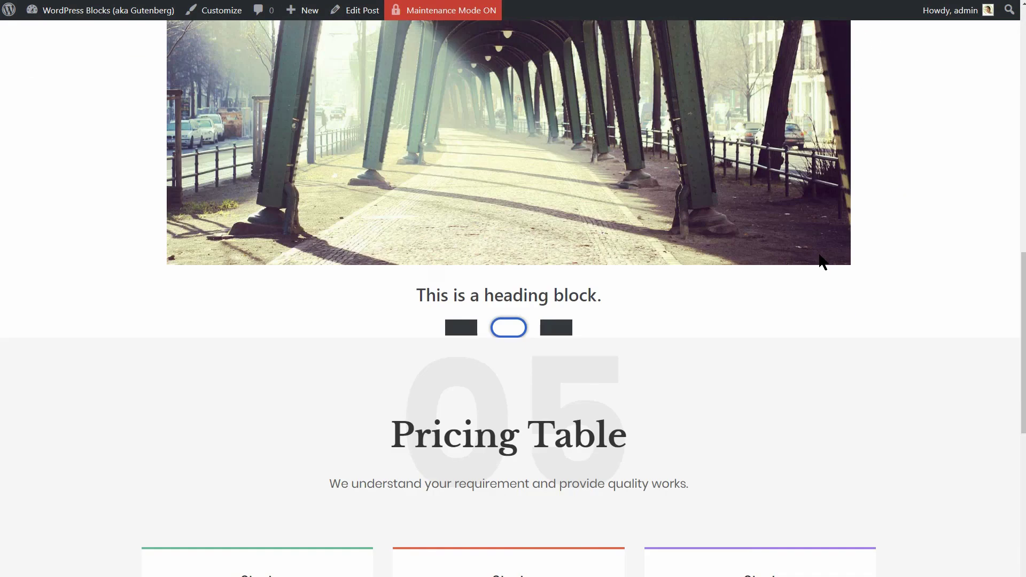
pyautogui.scroll(-7, 820, 259)
pyautogui.scroll(13, 820, 259)
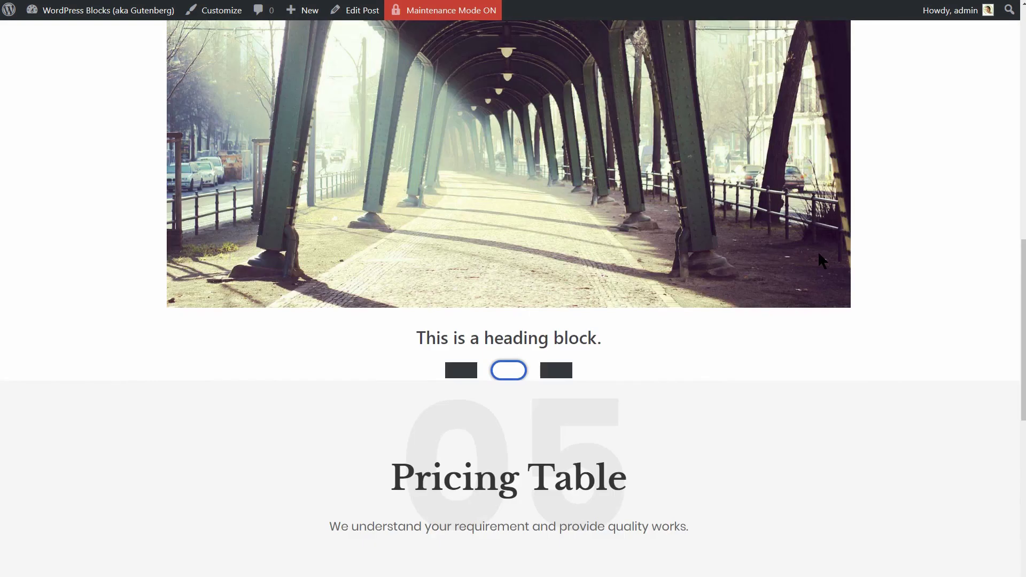
pyautogui.scroll(6, 818, 255)
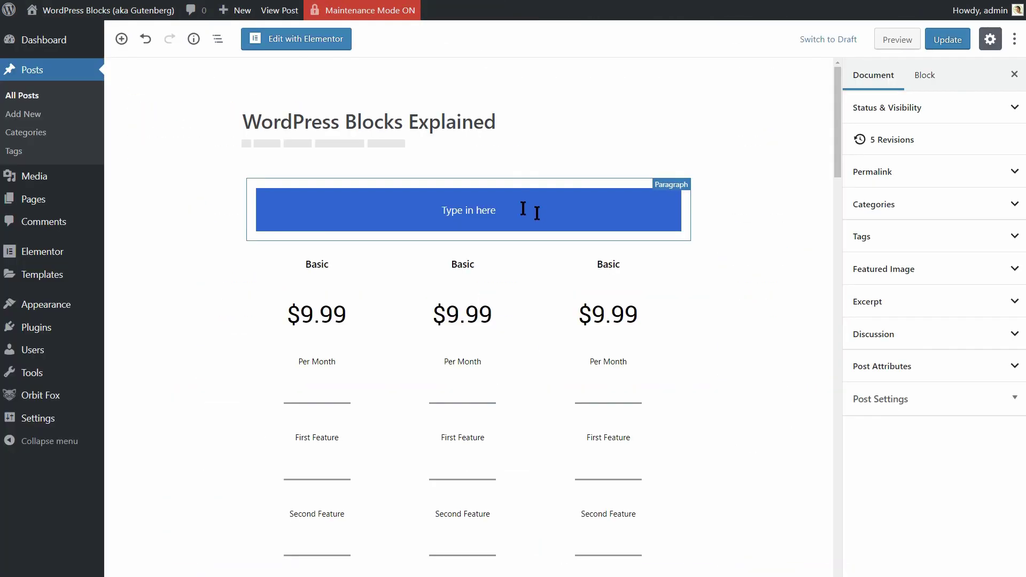
# Step: Open the block inserter, scroll down to the Otter category and expand it
pyautogui.click(121, 39)
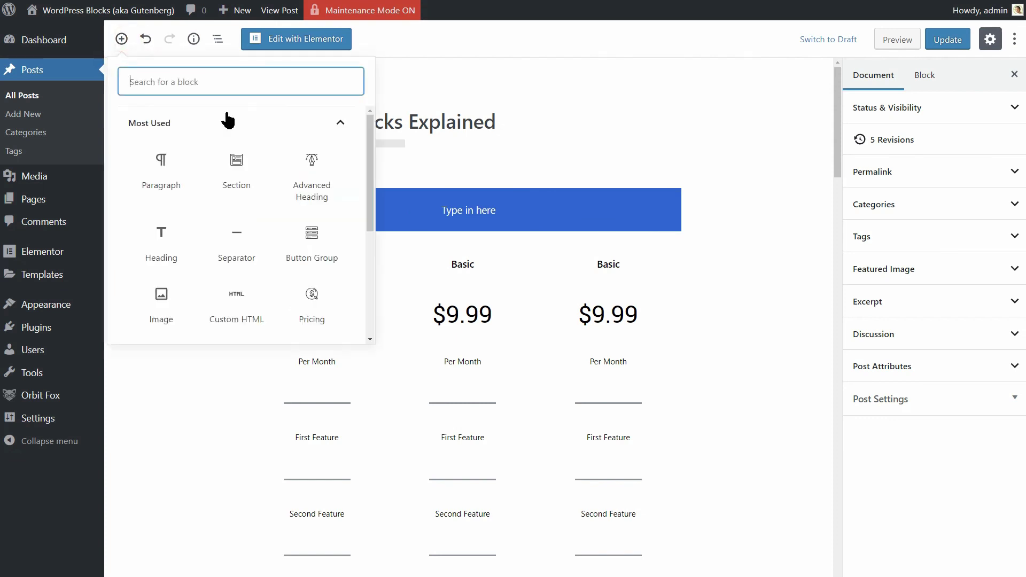
pyautogui.moveTo(370, 173); pyautogui.dragTo(366, 292)
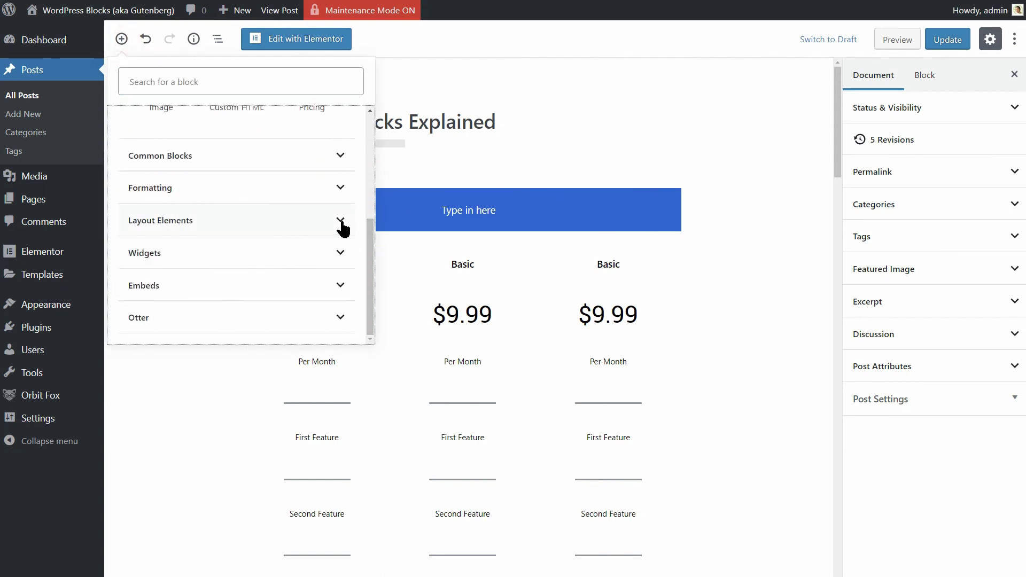
pyautogui.click(340, 318)
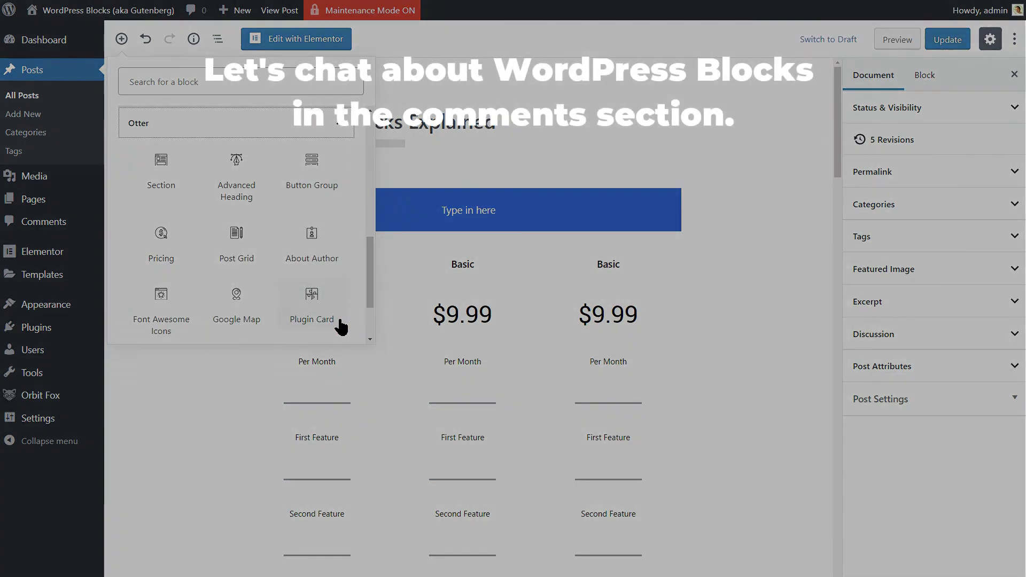